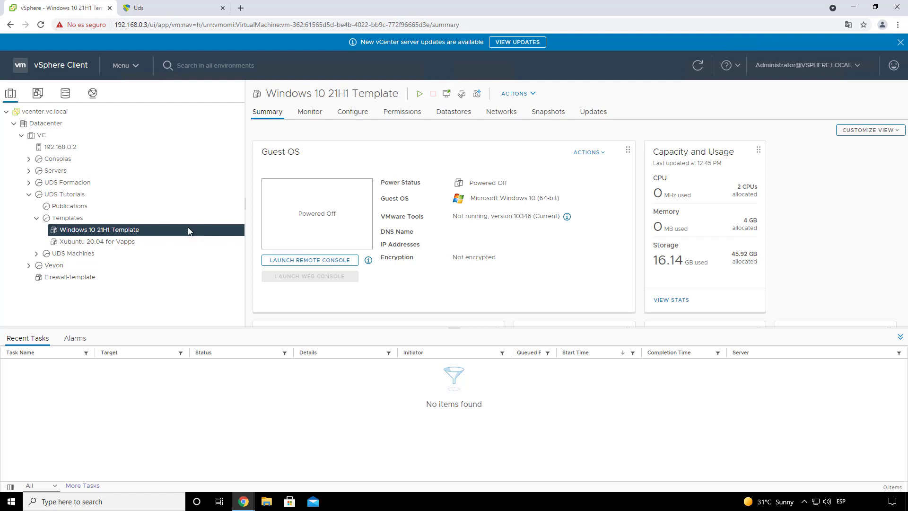
Step: Compare the Xubuntu 20.04 for Vapps and Windows 10 21H1 Template summaries in vSphere
{"action": "left_click", "coordinate": [114, 242]}
{"action": "left_click", "coordinate": [122, 231]}
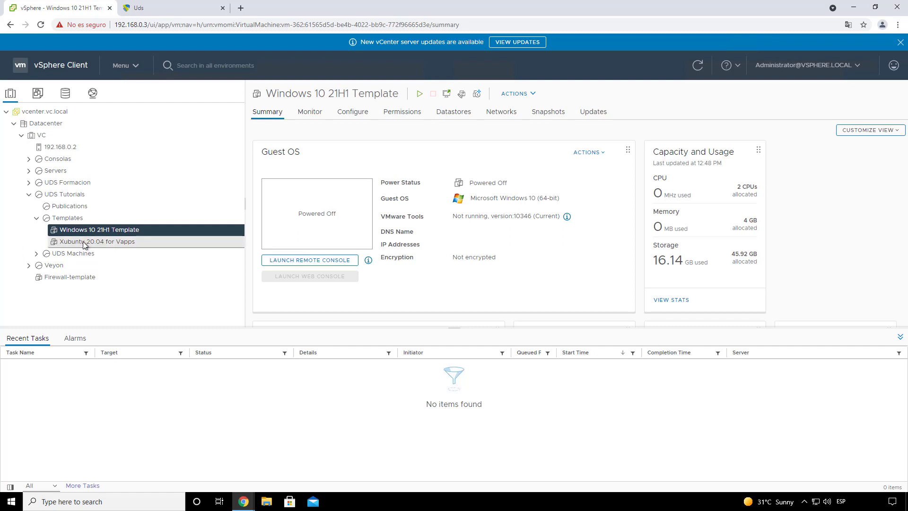
{"action": "left_click", "coordinate": [113, 242]}
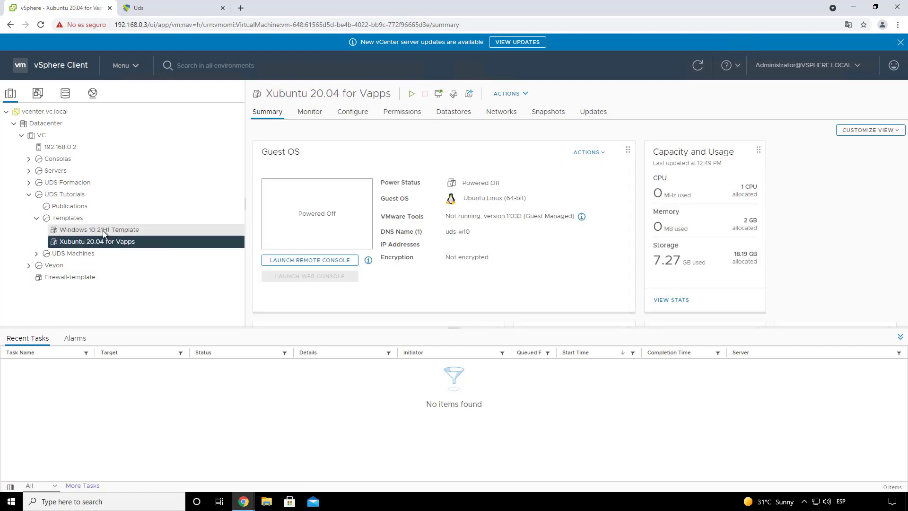
{"action": "left_click", "coordinate": [103, 230]}
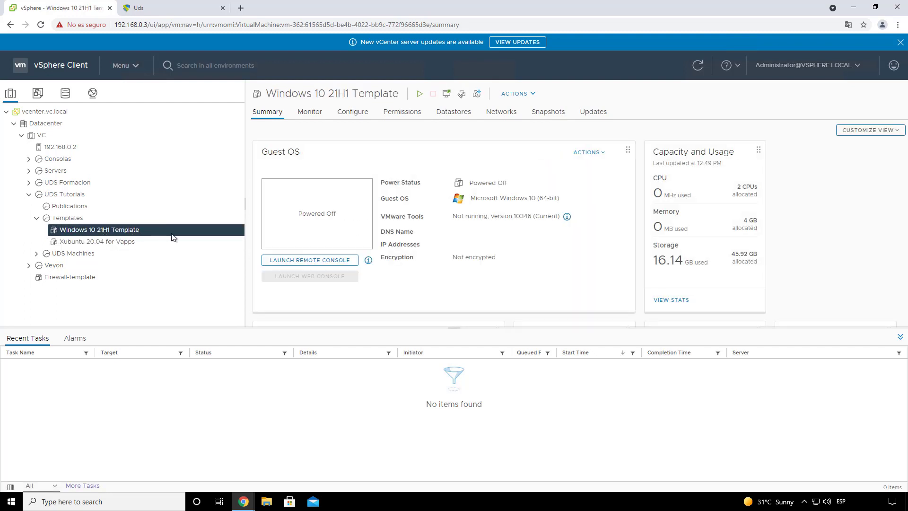
Step: Log in to UDS Enterprise as the admin user with the saved credentials
{"action": "left_click", "coordinate": [158, 10]}
{"action": "left_click", "coordinate": [370, 173]}
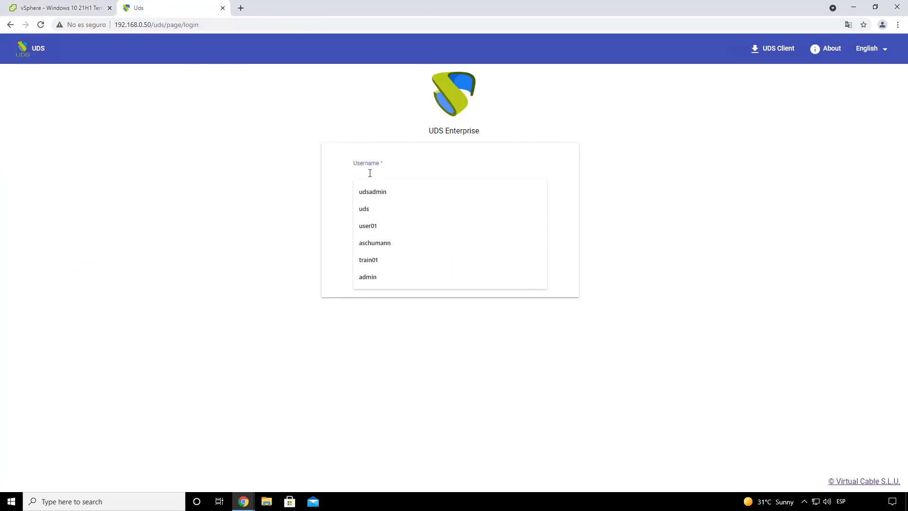
{"action": "left_click", "coordinate": [381, 192]}
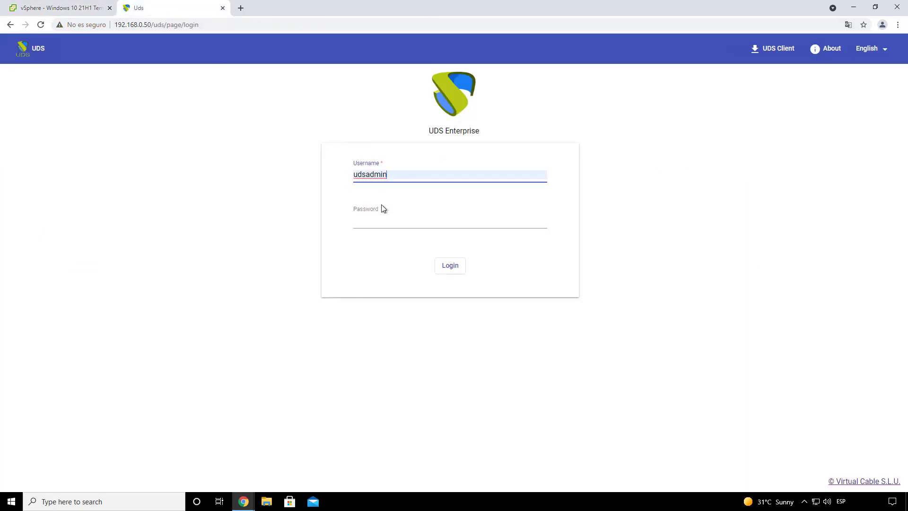
{"action": "left_click", "coordinate": [382, 222]}
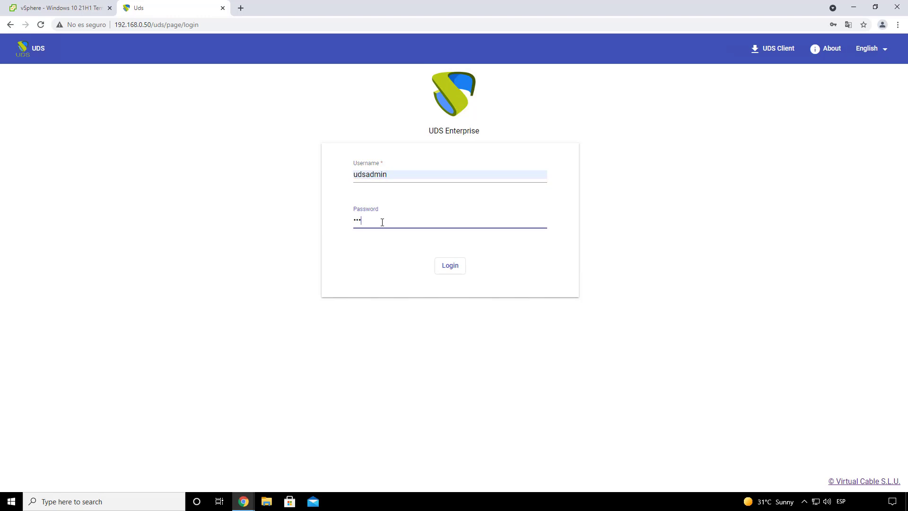
{"action": "key", "text": "Return"}
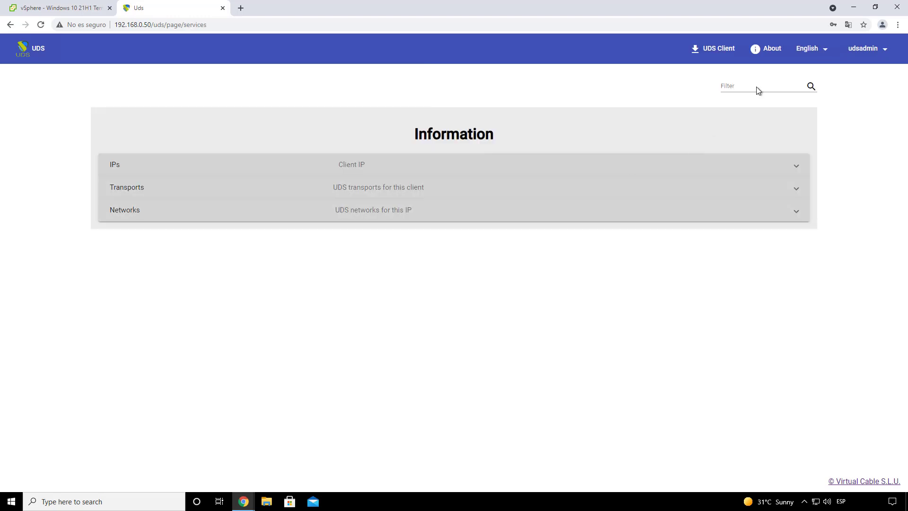
Step: Go from the admin Dashboard to the Services page showing Service providers
{"action": "left_click", "coordinate": [856, 51]}
{"action": "left_click", "coordinate": [856, 69]}
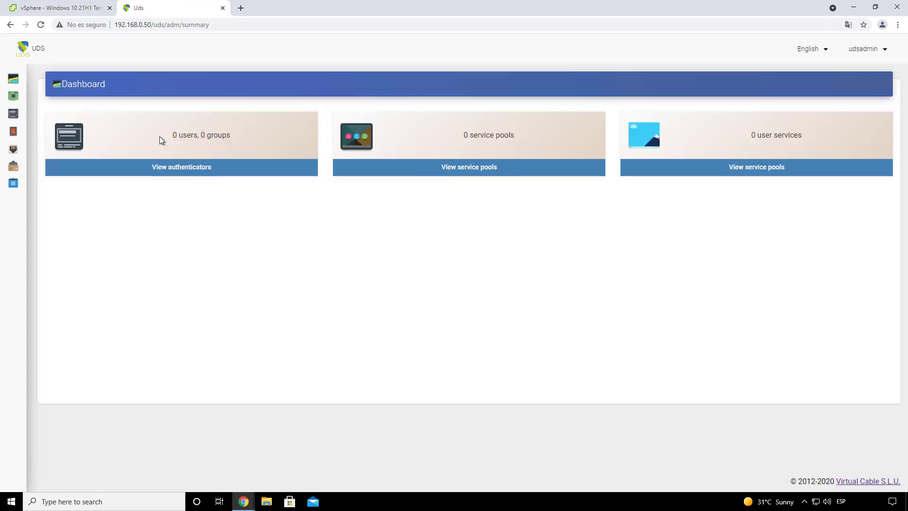
{"action": "mouse_move", "coordinate": [21, 98]}
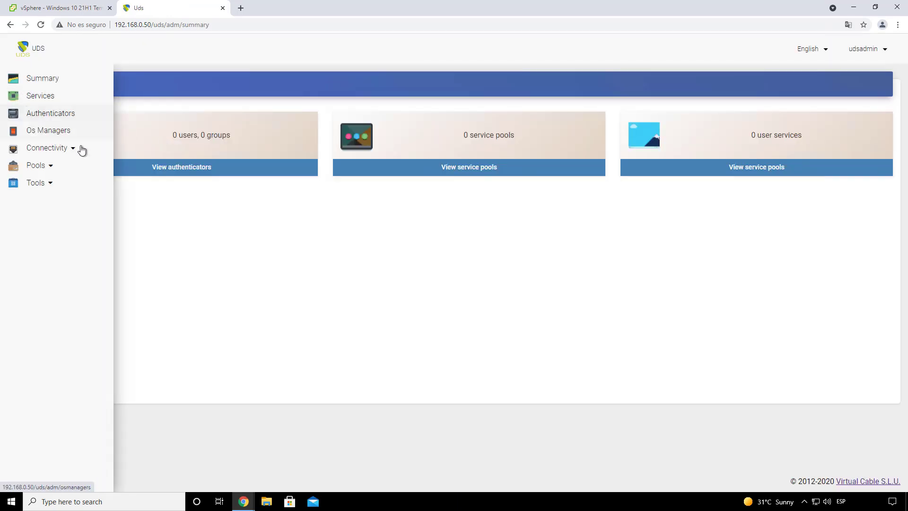
{"action": "left_click", "coordinate": [68, 97]}
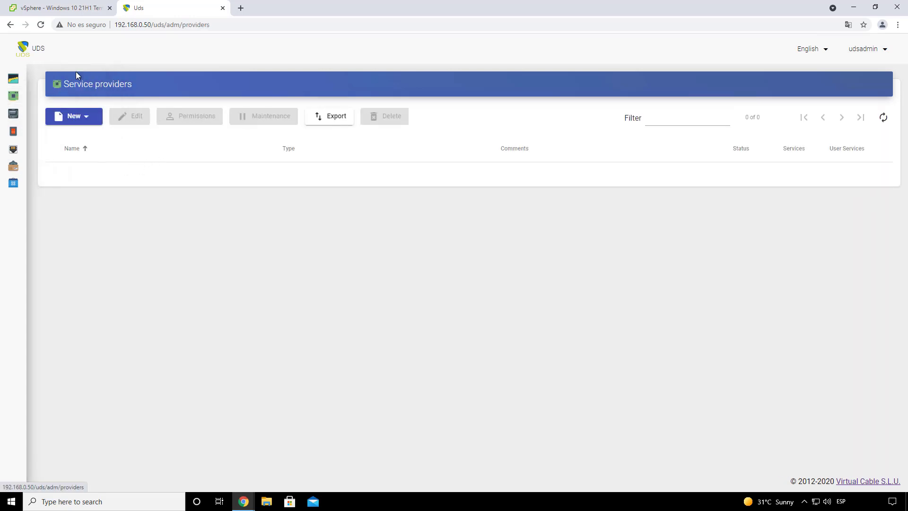
{"action": "left_click", "coordinate": [57, 10]}
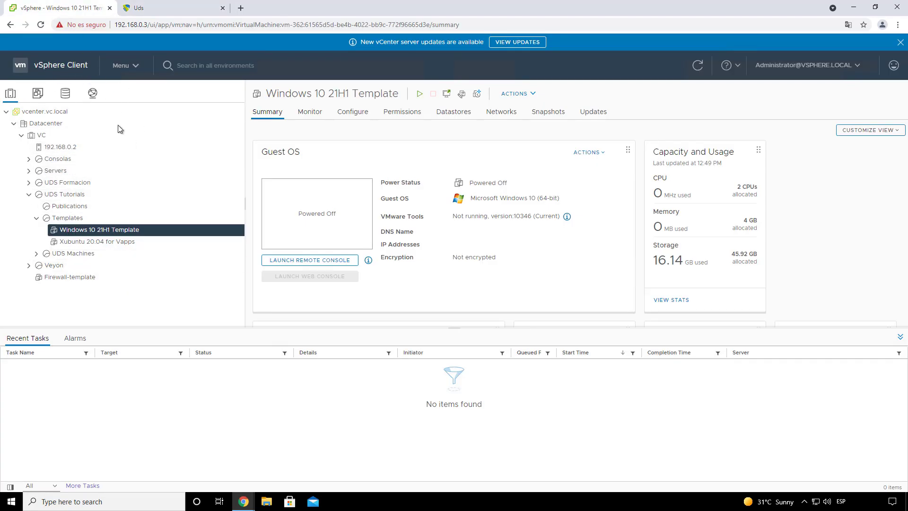
{"action": "left_click", "coordinate": [159, 10]}
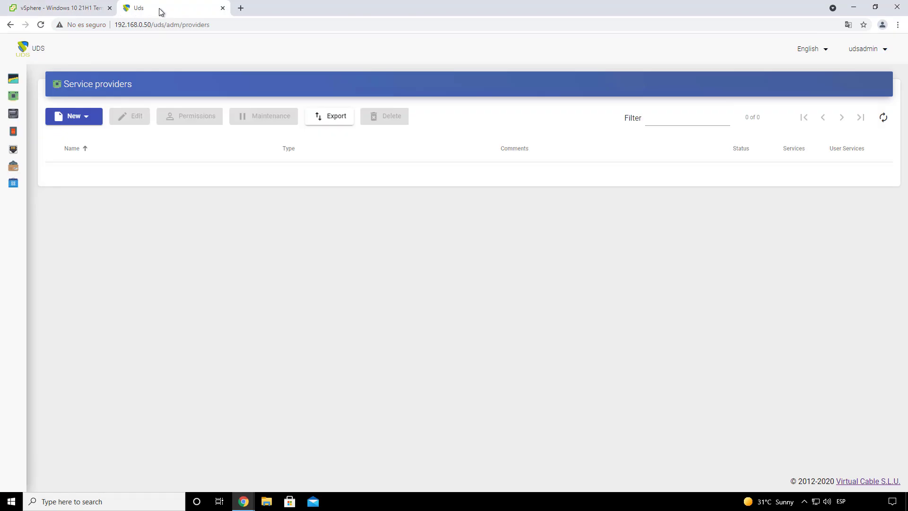
Step: Start a VMware vCenter provider named Vmware Vcenter with host 192.168.0.3 and port 443
{"action": "left_click", "coordinate": [80, 117]}
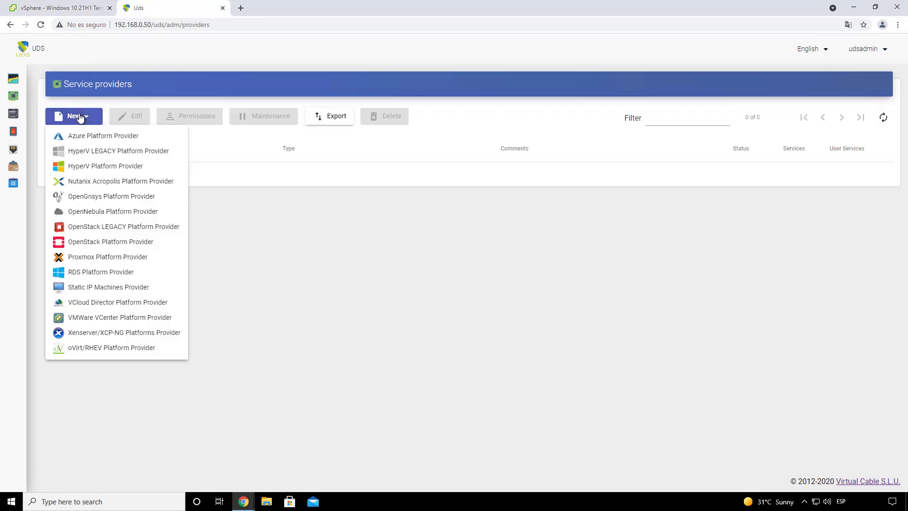
{"action": "left_click", "coordinate": [118, 317]}
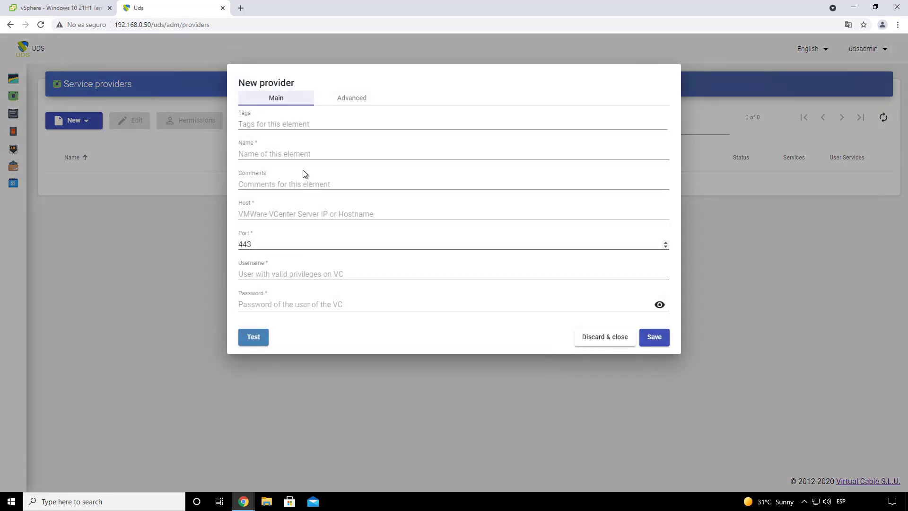
{"action": "left_click", "coordinate": [290, 153]}
{"action": "type", "text": "Vm"}
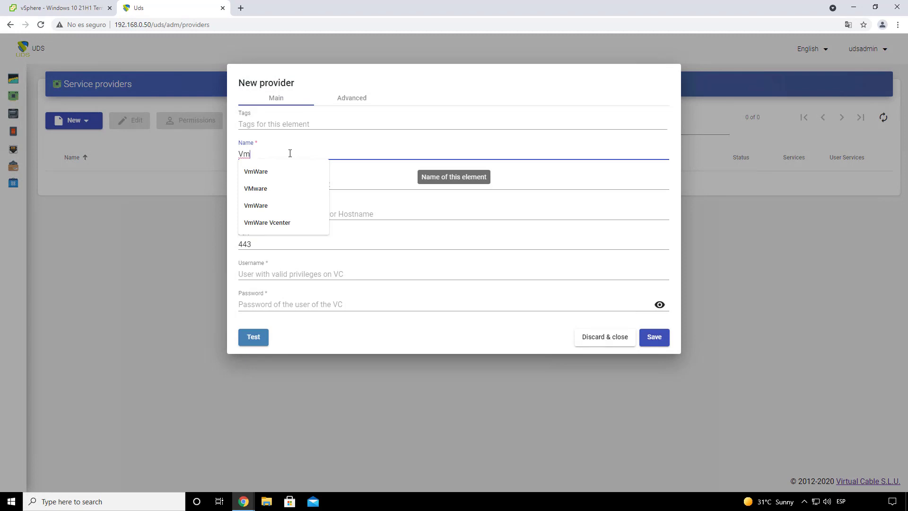
{"action": "type", "text": "e"}
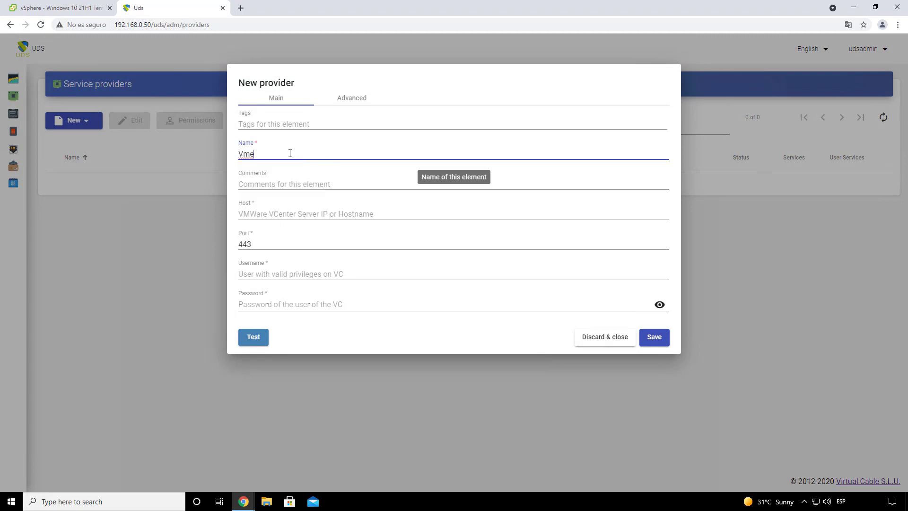
{"action": "key", "text": "BackSpace"}
{"action": "type", "text": "ware Vce"}
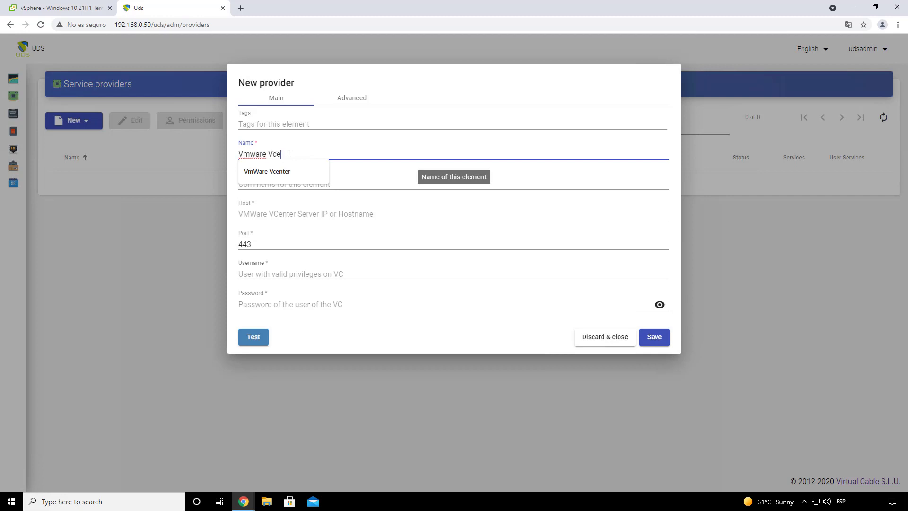
{"action": "type", "text": "nter"}
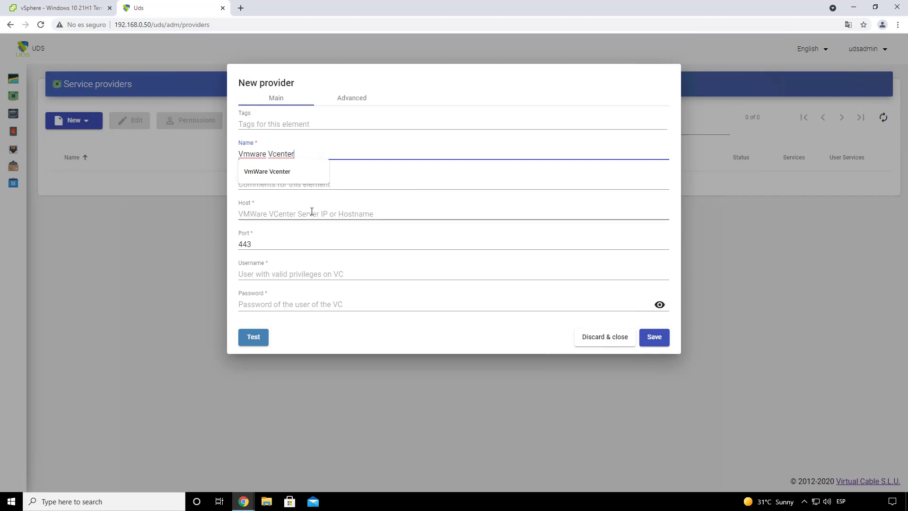
{"action": "left_click", "coordinate": [310, 214]}
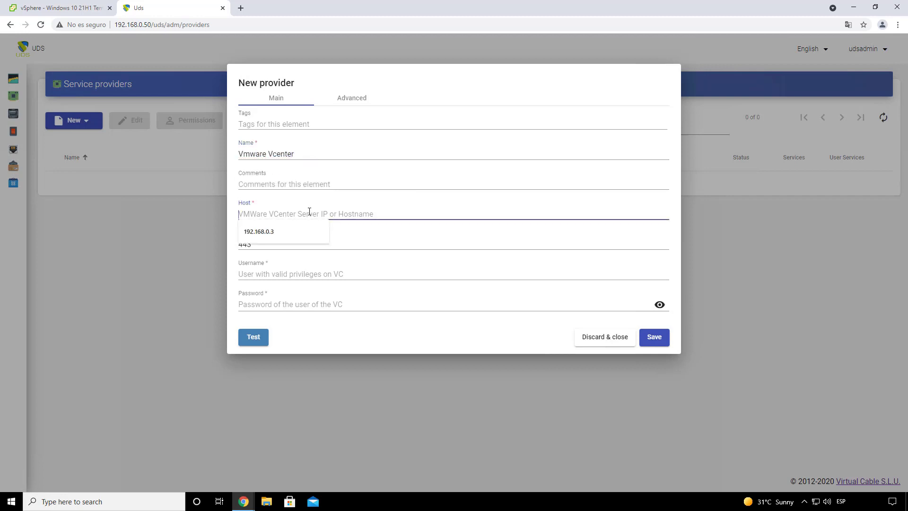
{"action": "left_click", "coordinate": [283, 228]}
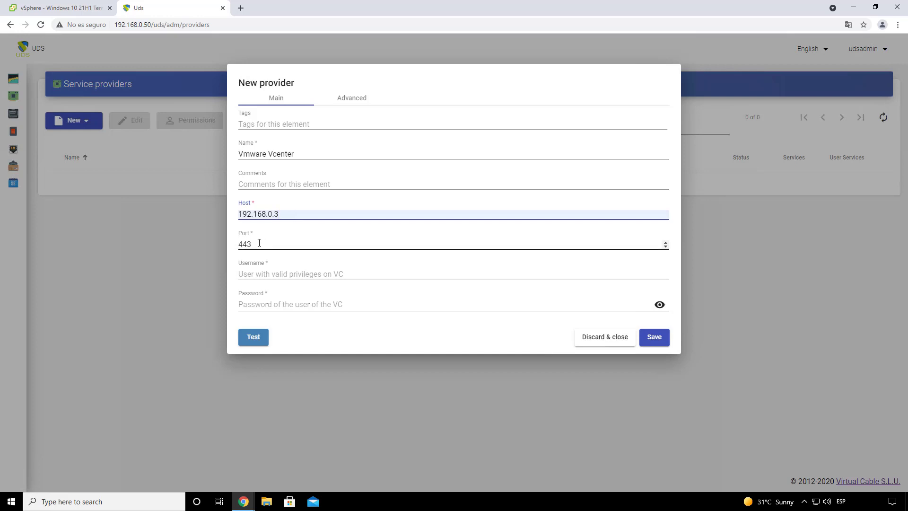
{"action": "key", "text": "Tab"}
Step: Enter the vCenter administrator credentials, test the connection, and save the provider
{"action": "left_click", "coordinate": [276, 275]}
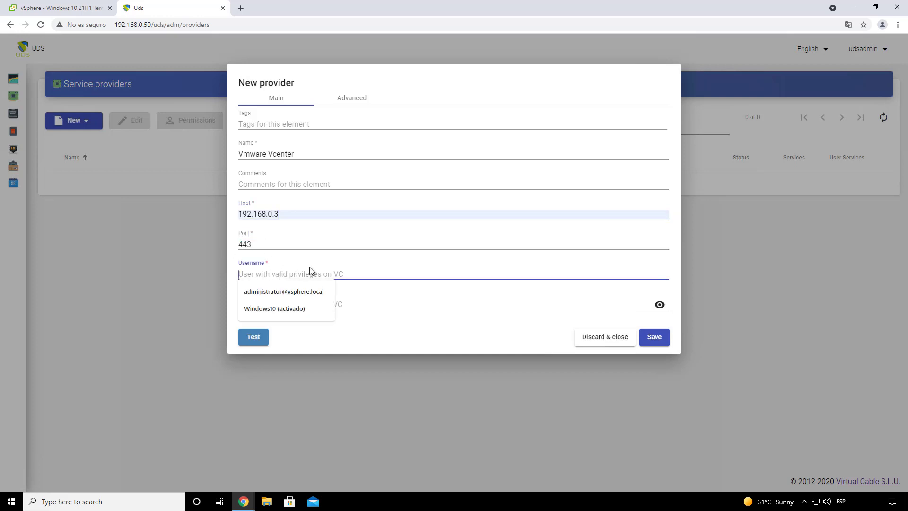
{"action": "left_click", "coordinate": [286, 291]}
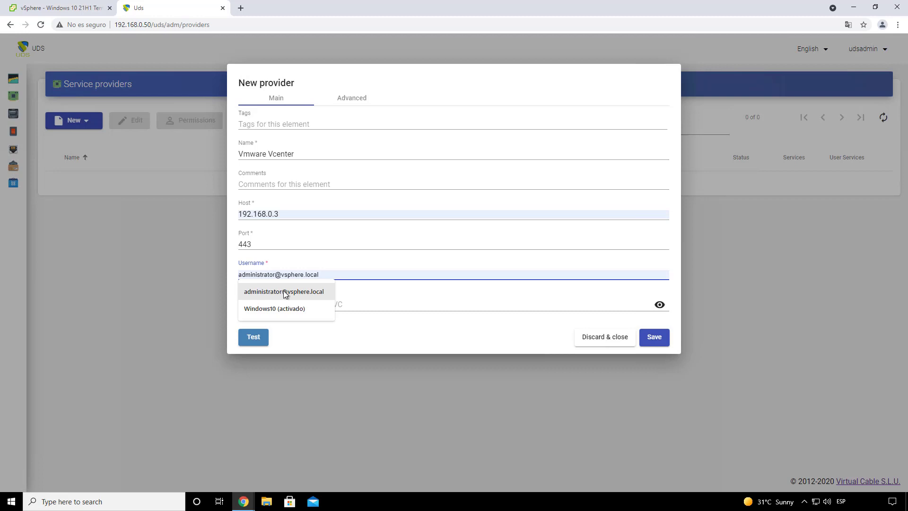
{"action": "left_click", "coordinate": [296, 291]}
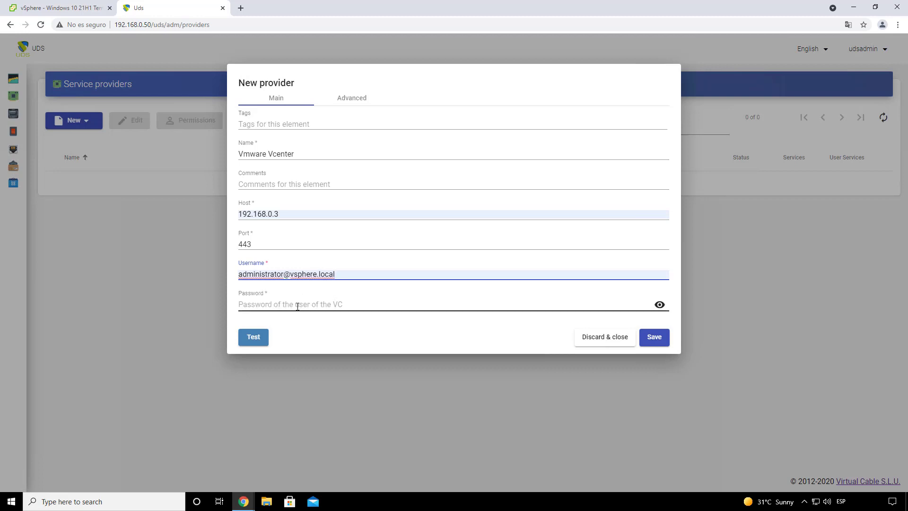
{"action": "left_click", "coordinate": [298, 305]}
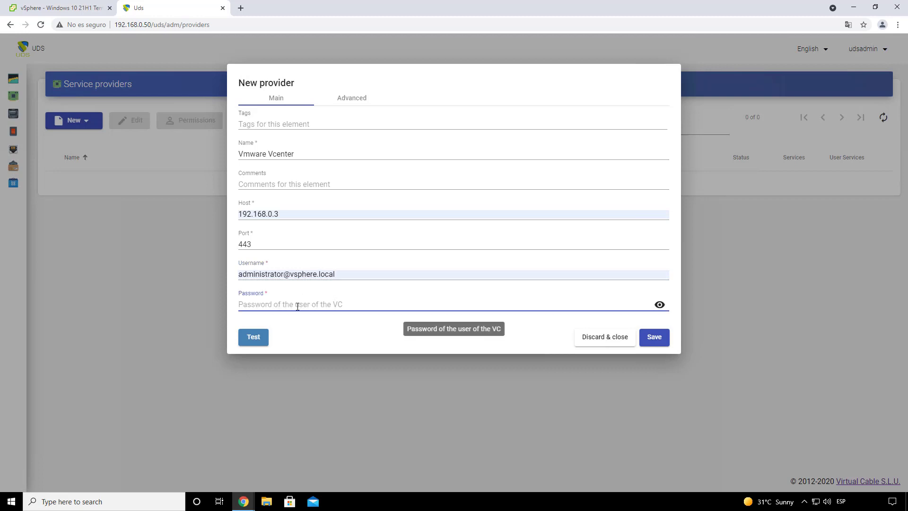
{"action": "type", "text": "•"}
{"action": "left_click", "coordinate": [258, 338]}
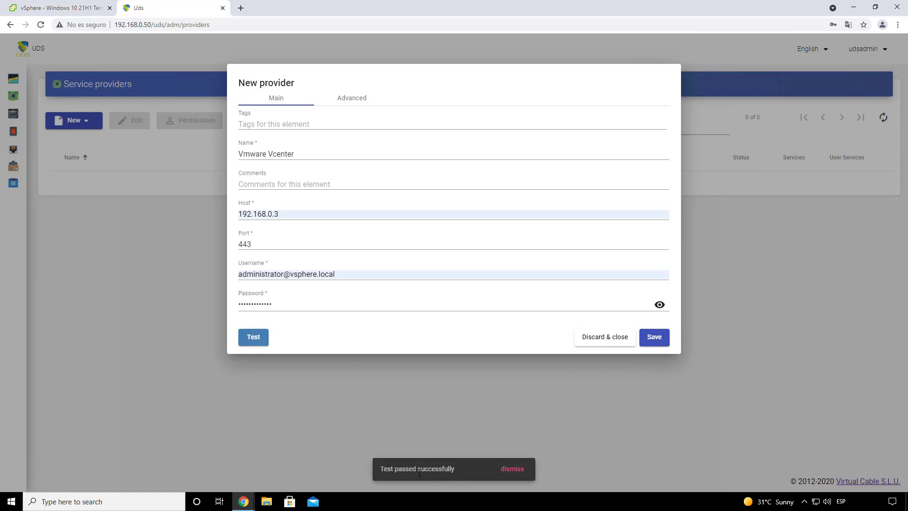
{"action": "left_click", "coordinate": [533, 470]}
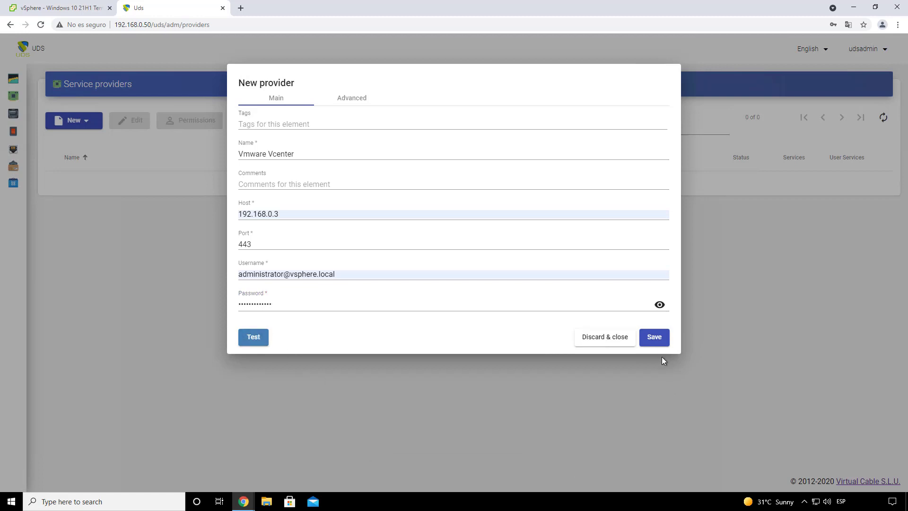
{"action": "left_click", "coordinate": [643, 338]}
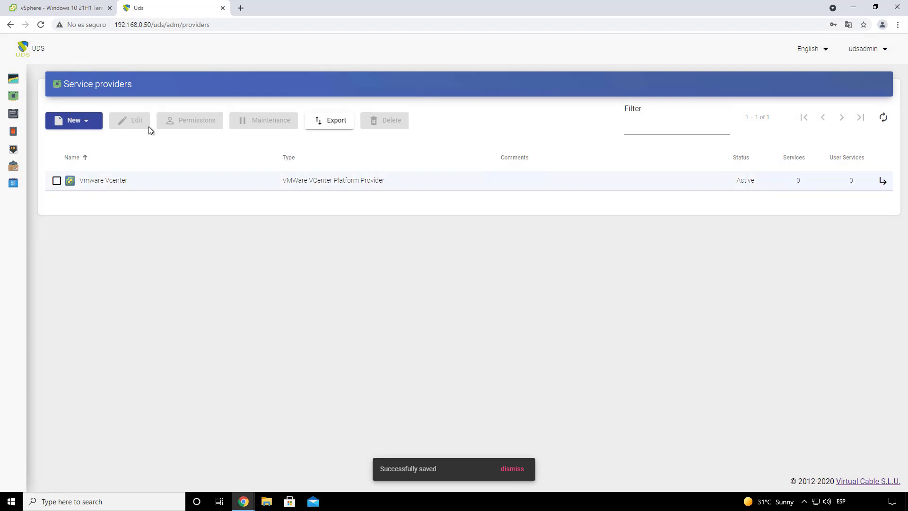
Step: Create a new linked-clone service under Vmware Vcenter named Windows 10
{"action": "double_click", "coordinate": [105, 183]}
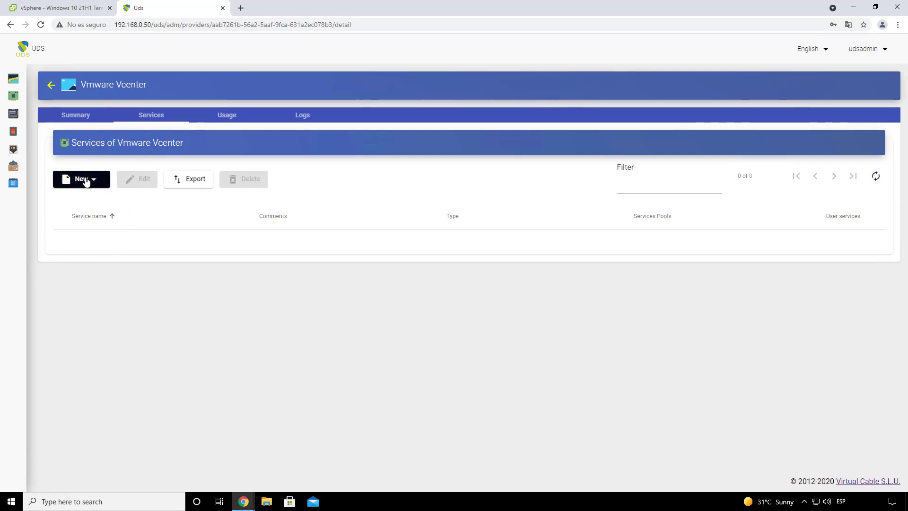
{"action": "left_click", "coordinate": [88, 182]}
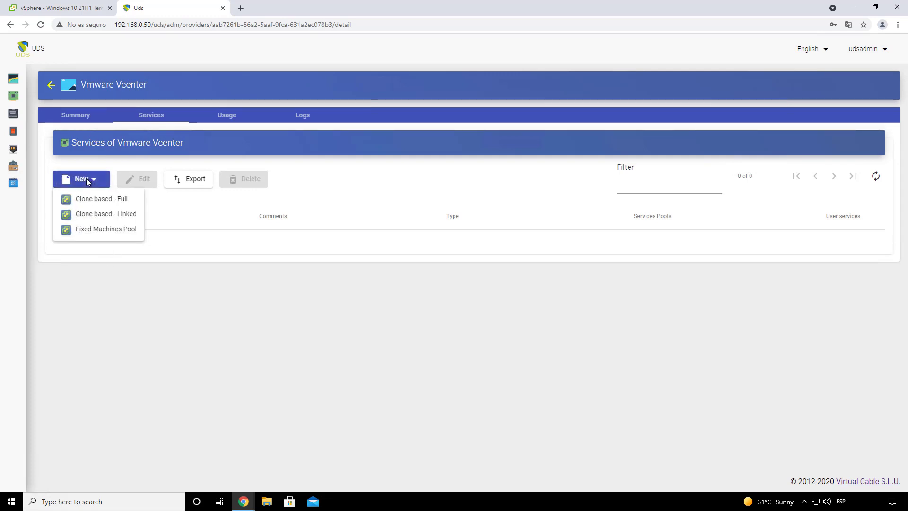
{"action": "left_click", "coordinate": [121, 218]}
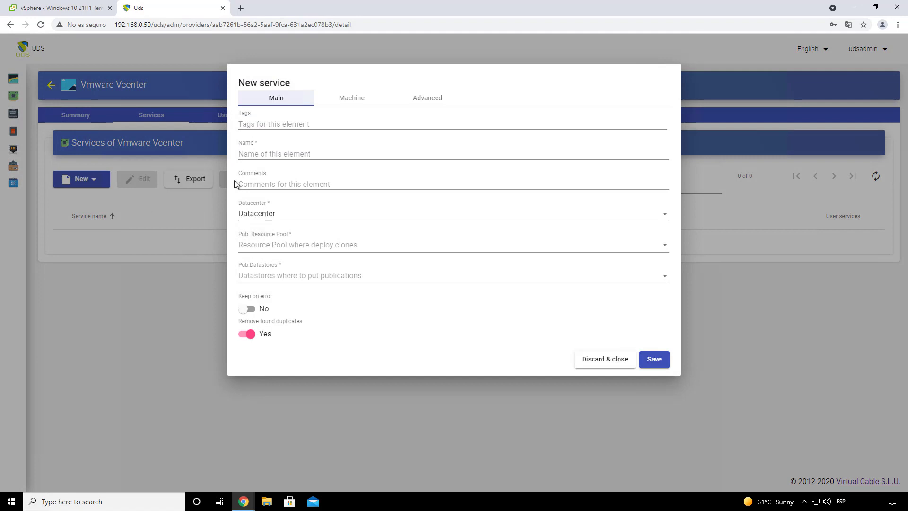
{"action": "left_click", "coordinate": [252, 153]}
{"action": "type", "text": "Wi"}
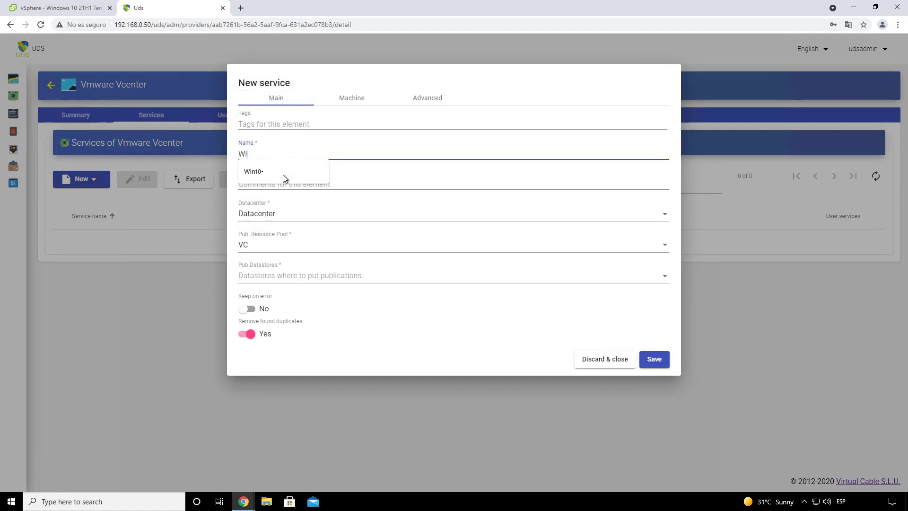
{"action": "type", "text": "ndows 10"}
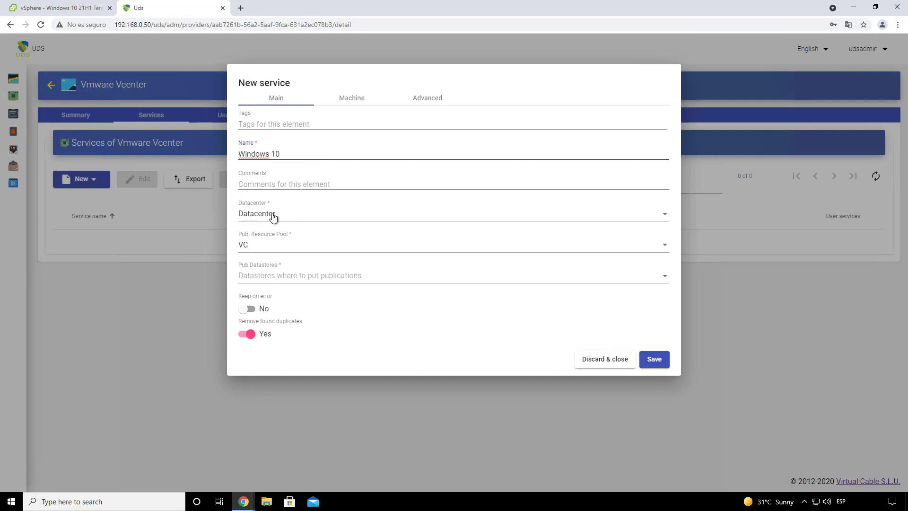
{"action": "left_click_drag", "start_coordinate": [285, 154], "coordinate": [237, 156]}
Step: Choose Datacenter and the VC/UDS Tutorials/Publications publication resource pool
{"action": "left_click", "coordinate": [288, 216]}
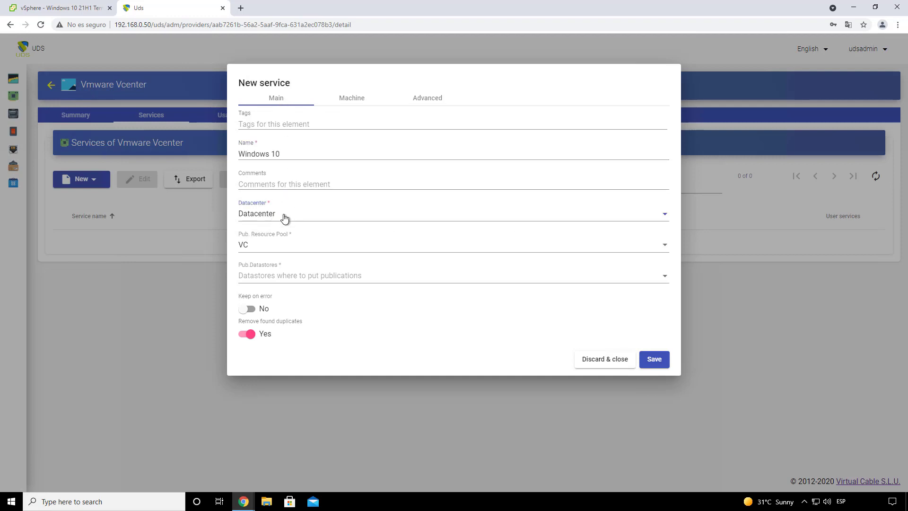
{"action": "left_click", "coordinate": [287, 215]}
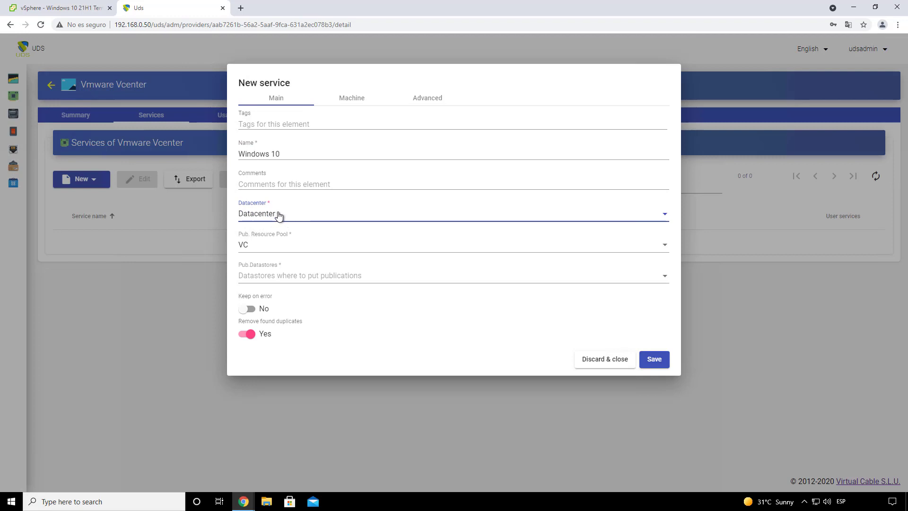
{"action": "left_click", "coordinate": [283, 247]}
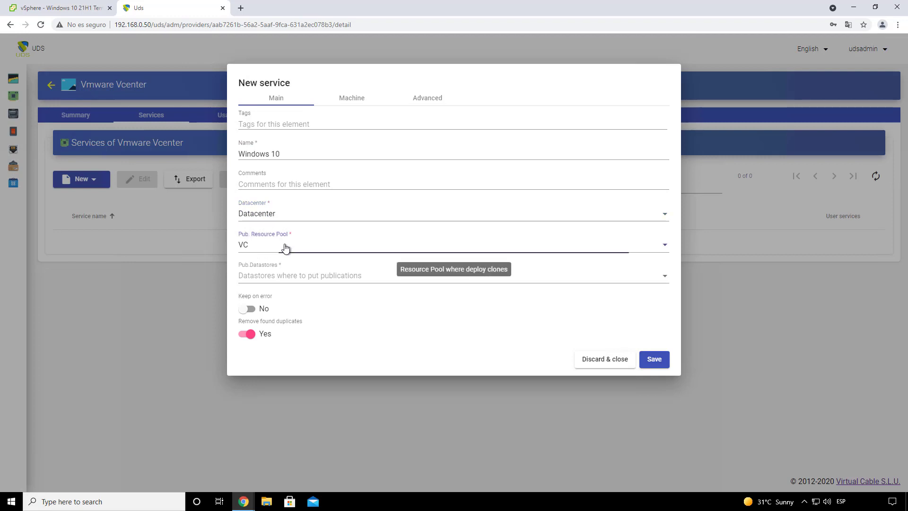
{"action": "scroll", "coordinate": [285, 247], "scroll_direction": "down", "scroll_amount": 3}
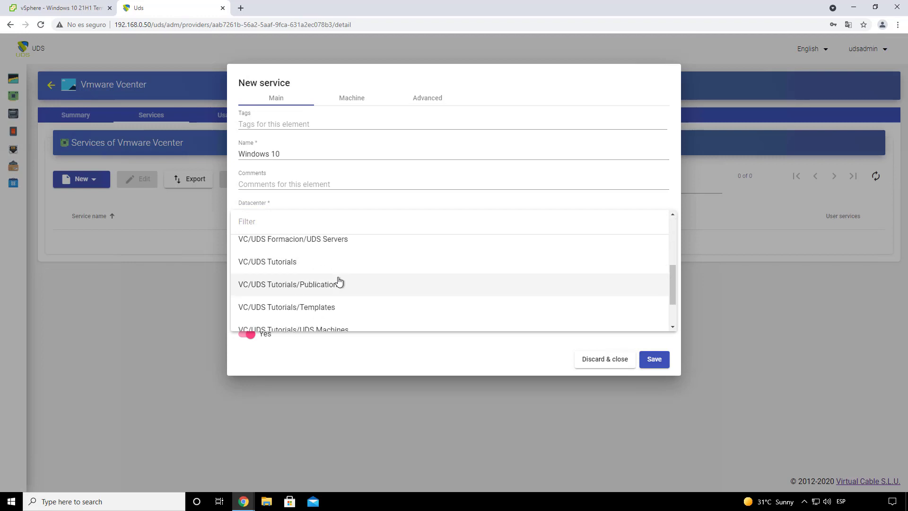
{"action": "scroll", "coordinate": [332, 295], "scroll_direction": "down", "scroll_amount": 2}
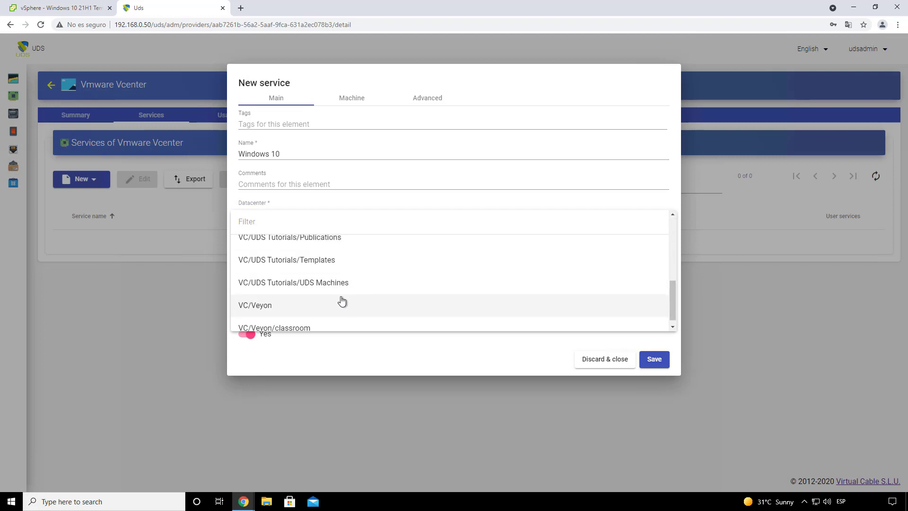
{"action": "scroll", "coordinate": [338, 282], "scroll_direction": "up", "scroll_amount": 2}
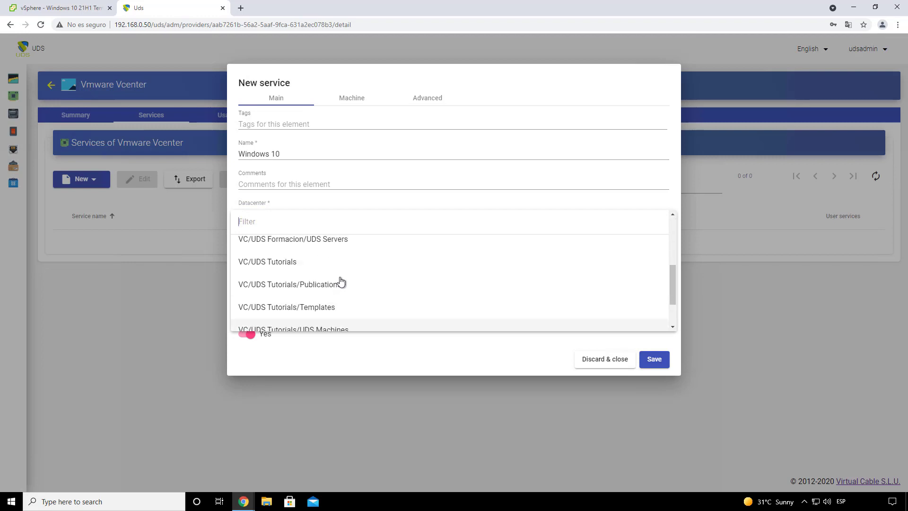
{"action": "left_click", "coordinate": [325, 286]}
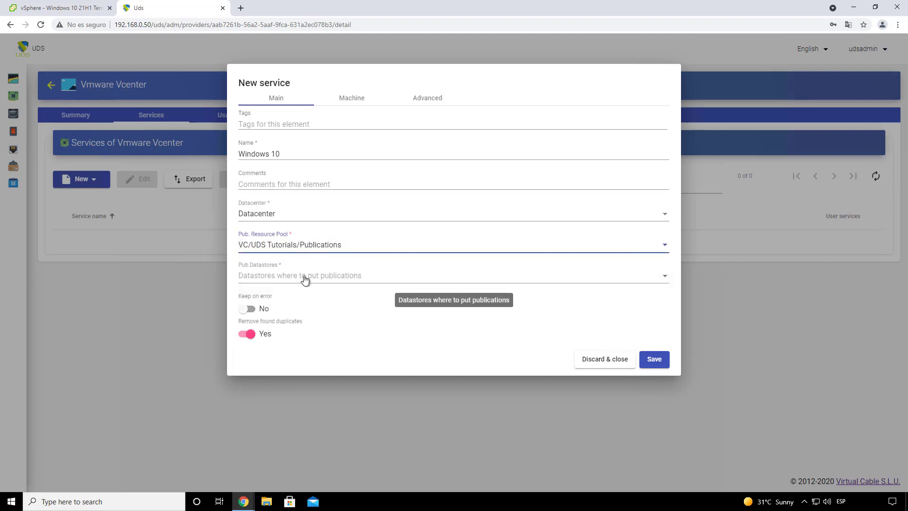
Step: Select SSD-1 and SSD-2 as publication datastores
{"action": "left_click", "coordinate": [300, 276]}
{"action": "left_click", "coordinate": [244, 278]}
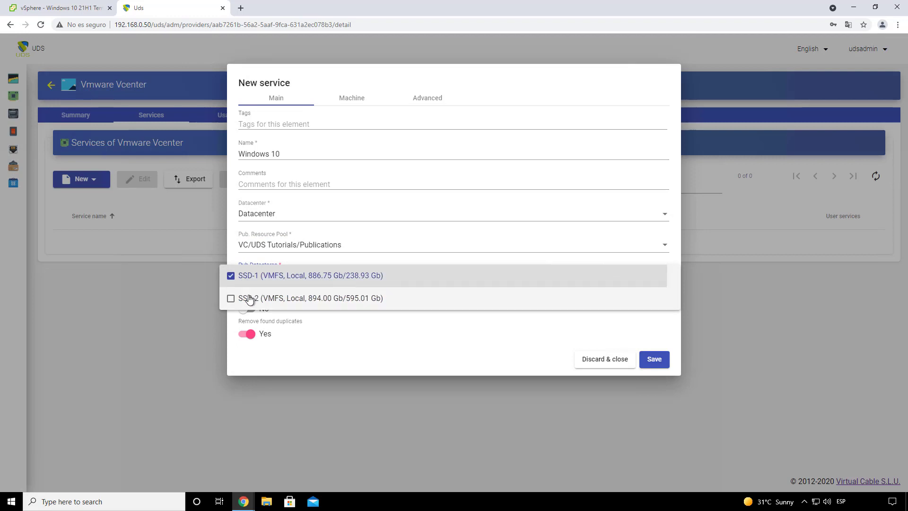
{"action": "left_click", "coordinate": [246, 299]}
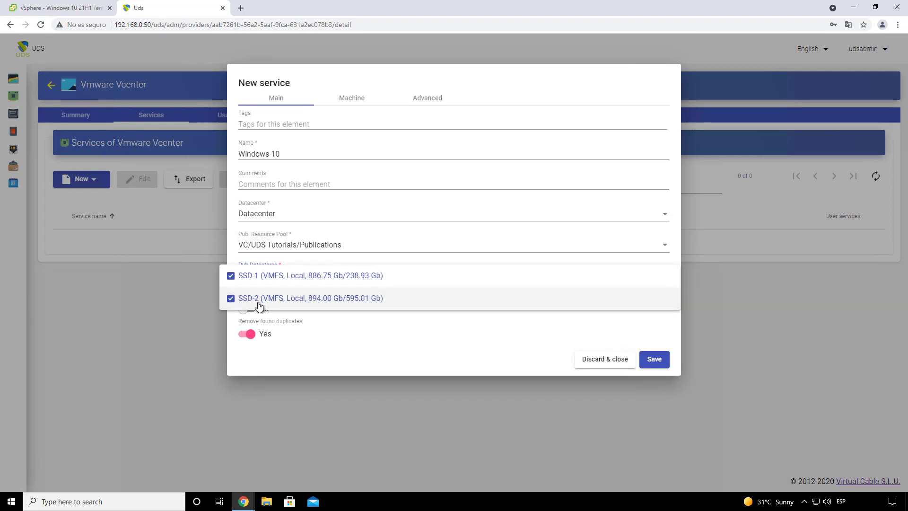
{"action": "left_click", "coordinate": [313, 340]}
{"action": "left_click", "coordinate": [312, 278]}
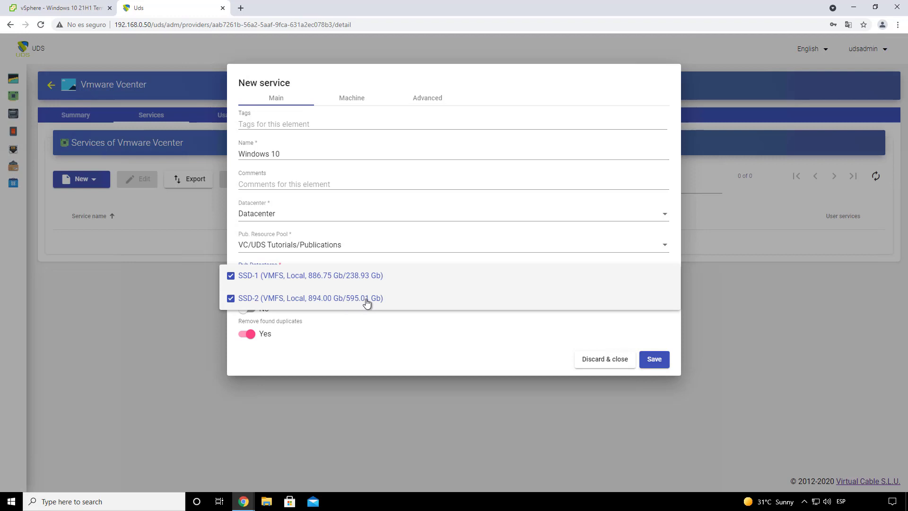
{"action": "left_click", "coordinate": [337, 334]}
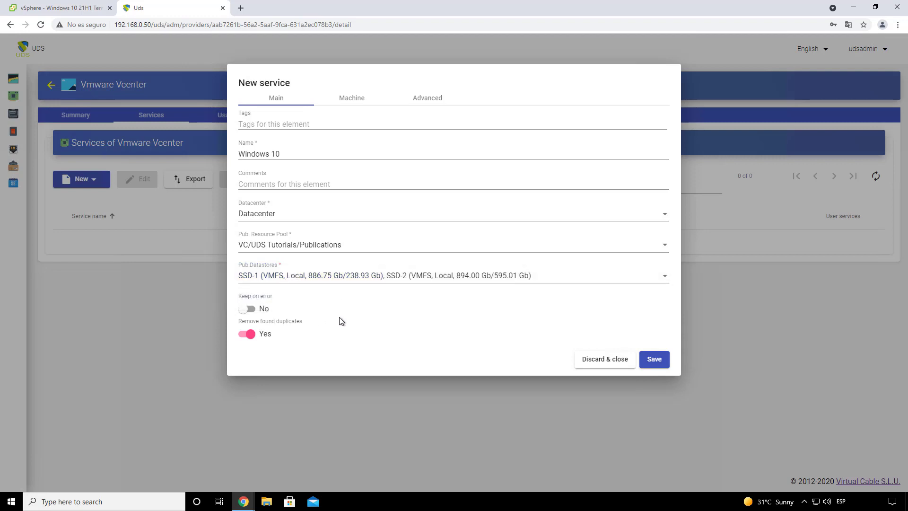
Step: Set the machine resource pool to VC/UDS Tutorials/Templates and base machine to Windows 10 21H1 Template
{"action": "left_click", "coordinate": [354, 100]}
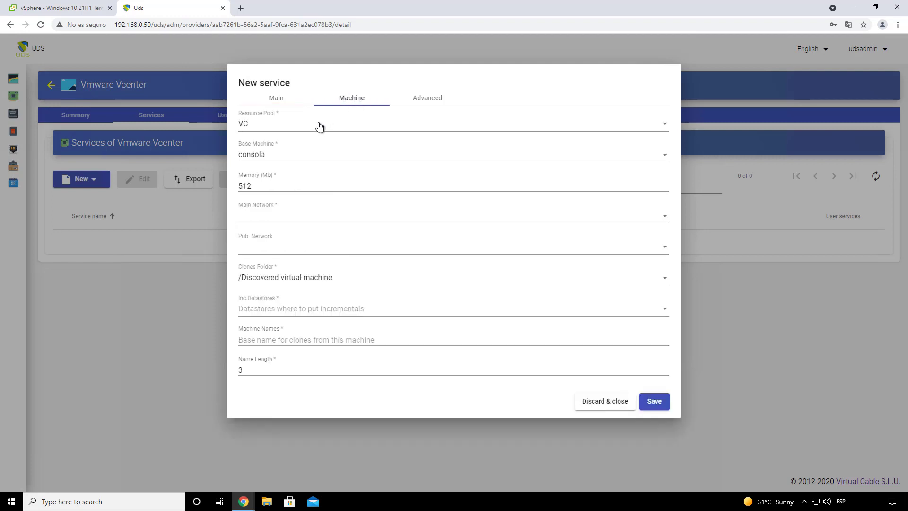
{"action": "left_click", "coordinate": [294, 126]}
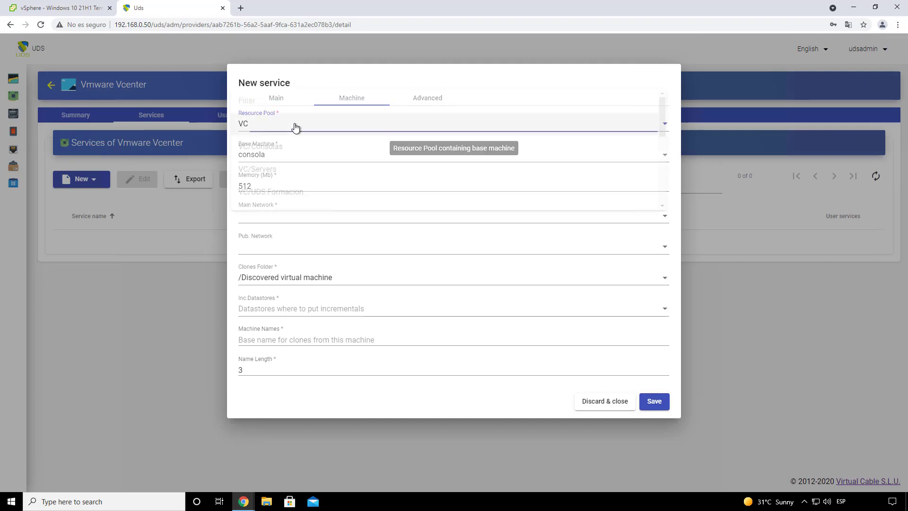
{"action": "scroll", "coordinate": [314, 171], "scroll_direction": "down", "scroll_amount": 1}
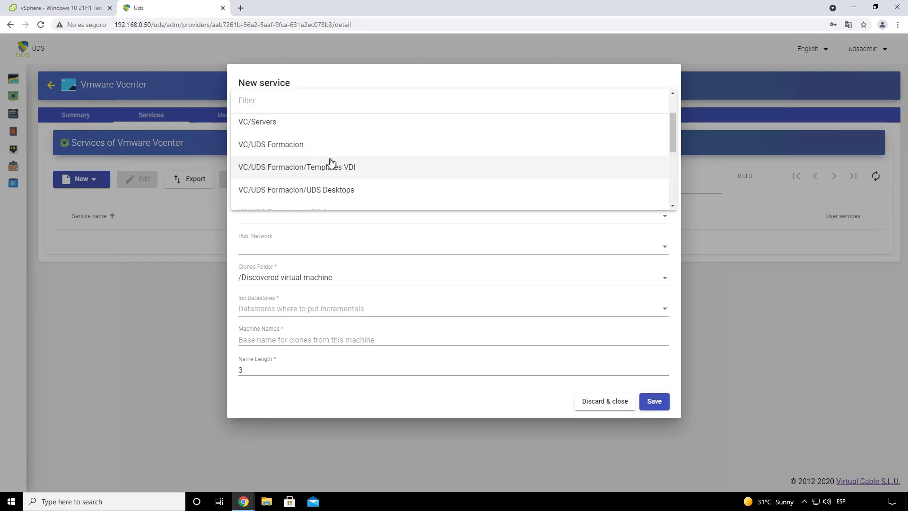
{"action": "scroll", "coordinate": [279, 110], "scroll_direction": "up", "scroll_amount": 1}
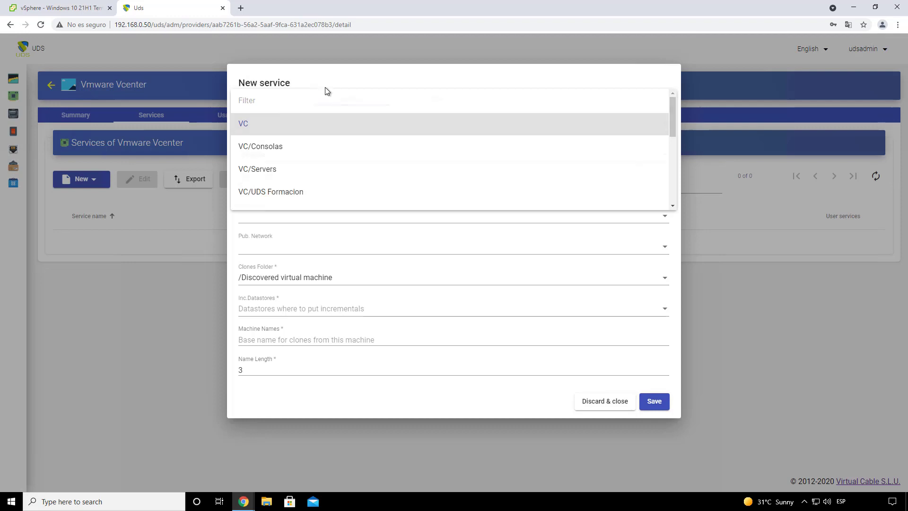
{"action": "left_click", "coordinate": [283, 125]}
{"action": "left_click", "coordinate": [277, 127]}
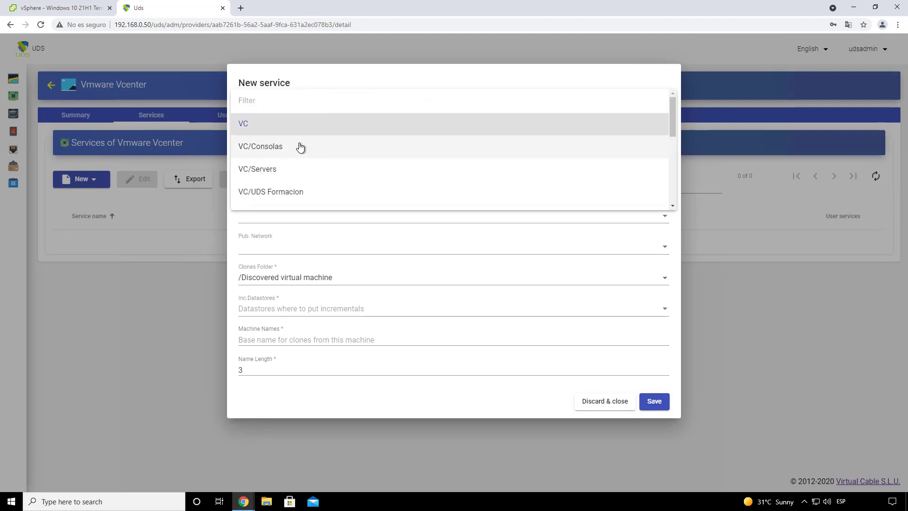
{"action": "scroll", "coordinate": [312, 153], "scroll_direction": "down", "scroll_amount": 1}
{"action": "scroll", "coordinate": [362, 178], "scroll_direction": "down", "scroll_amount": 1}
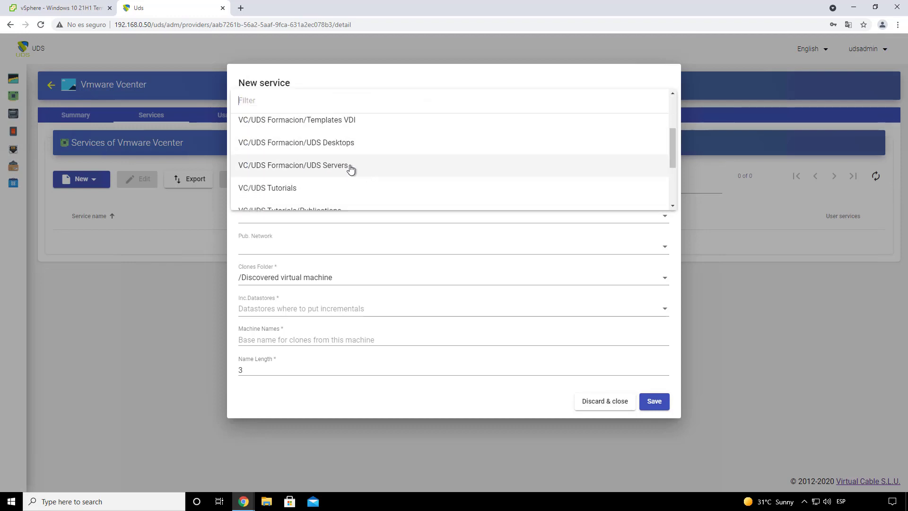
{"action": "scroll", "coordinate": [350, 169], "scroll_direction": "down", "scroll_amount": 1}
{"action": "left_click", "coordinate": [331, 191]}
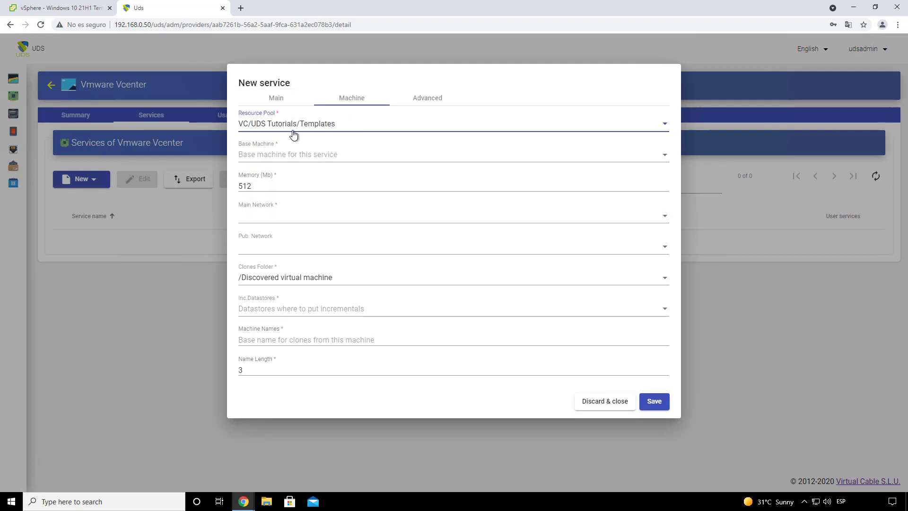
{"action": "left_click", "coordinate": [298, 156]}
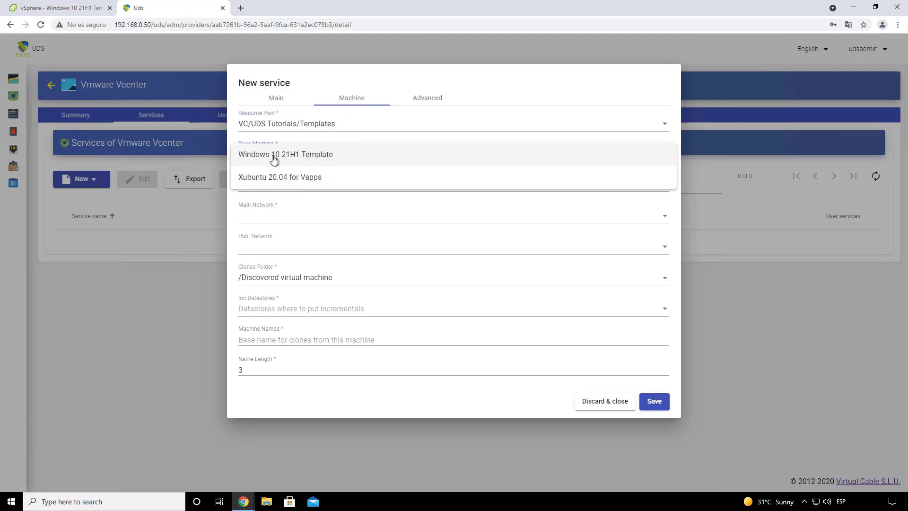
{"action": "left_click", "coordinate": [314, 155]}
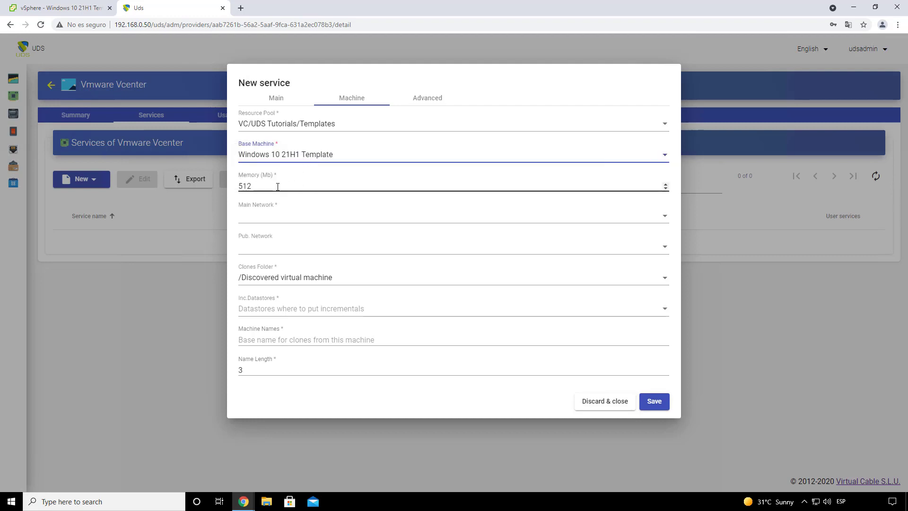
Step: Set memory to 2048 MB and the main network to Lan
{"action": "left_click", "coordinate": [259, 185]}
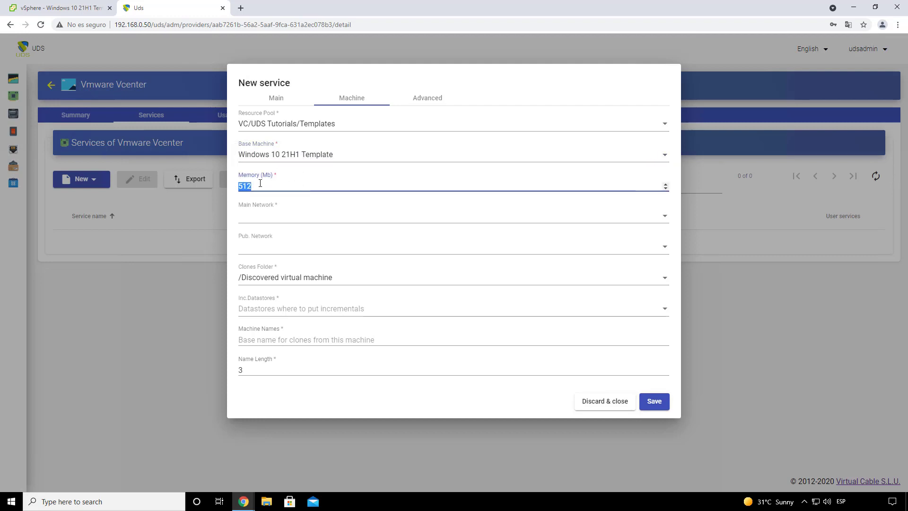
{"action": "key", "text": "BackSpace"}
{"action": "type", "text": "20"}
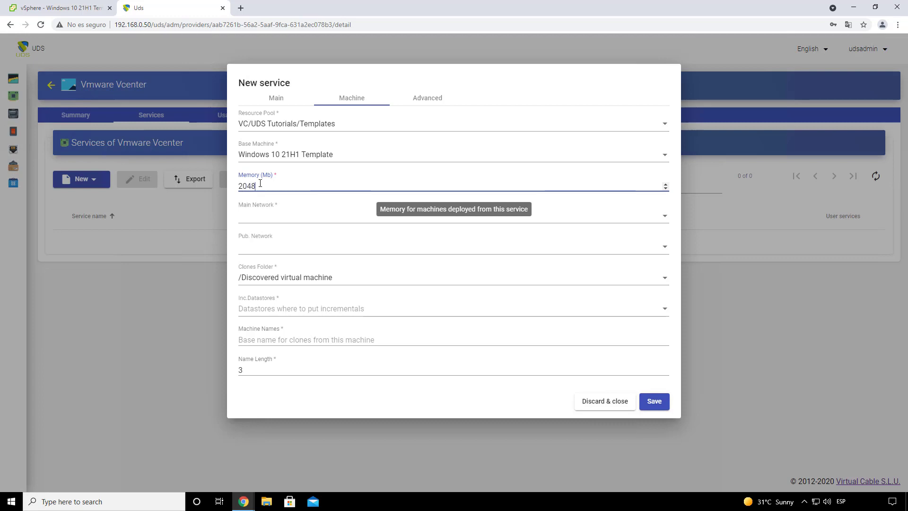
{"action": "type", "text": "48"}
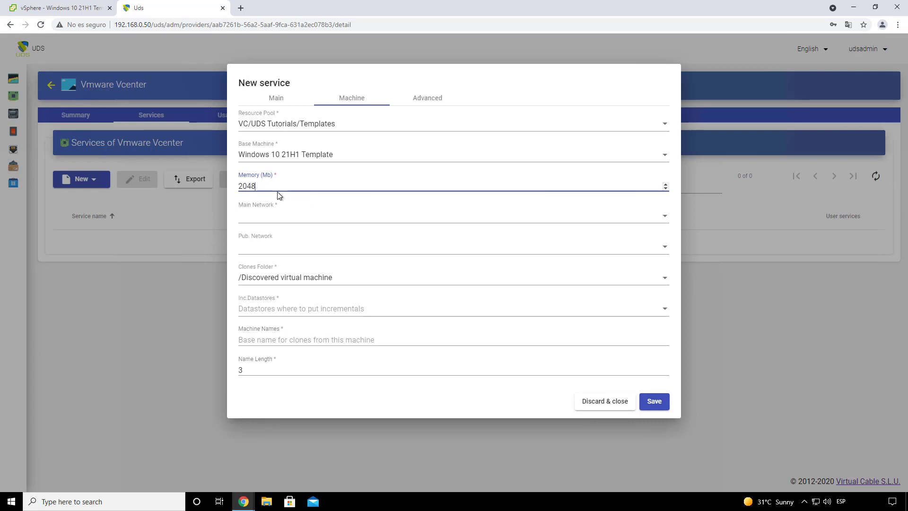
{"action": "left_click", "coordinate": [277, 218]}
{"action": "left_click", "coordinate": [280, 259]}
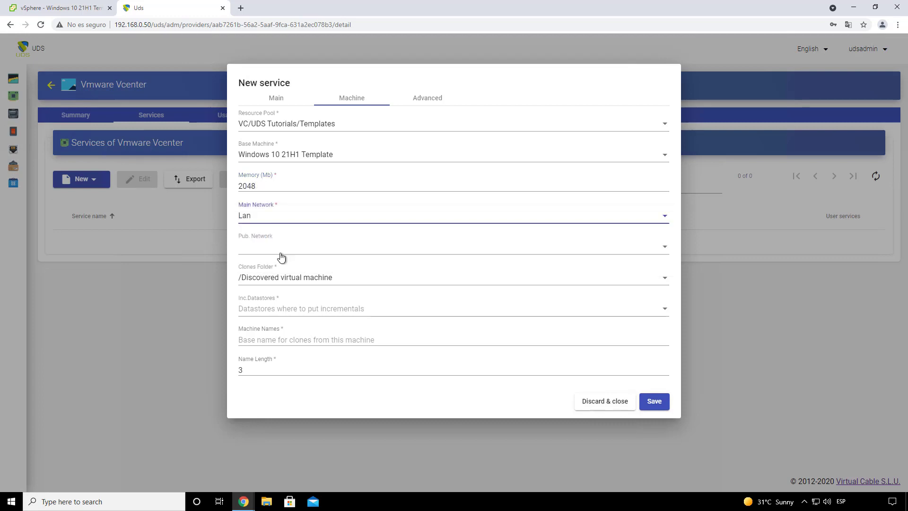
Step: Set publication network External, clones folder /Discovered virtual machine, and incremental datastores SSD-1 and SSD-2
{"action": "left_click", "coordinate": [280, 246]}
{"action": "left_click", "coordinate": [291, 267]}
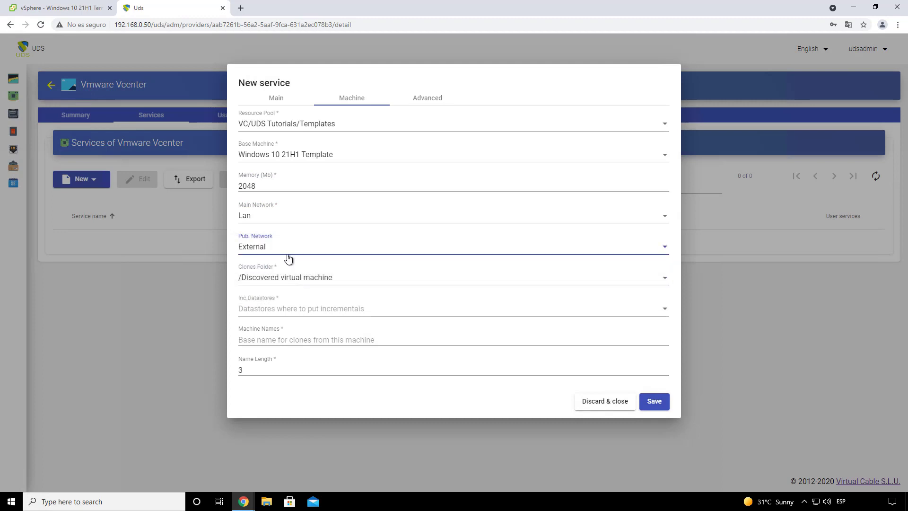
{"action": "left_click", "coordinate": [288, 256]}
{"action": "left_click", "coordinate": [304, 280]}
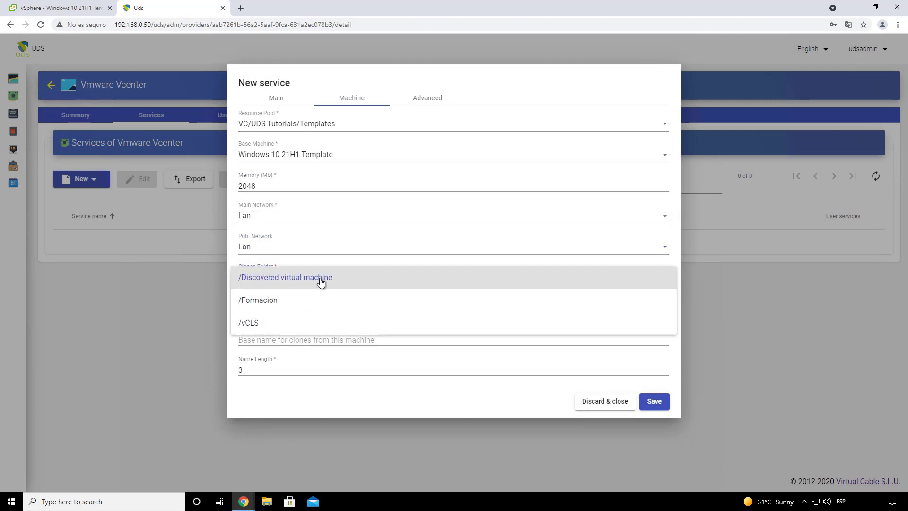
{"action": "left_click", "coordinate": [304, 280]}
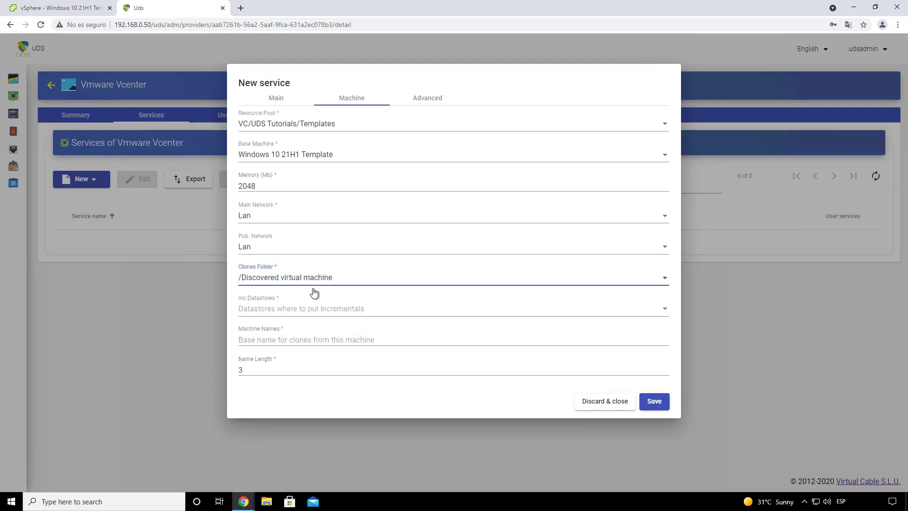
{"action": "left_click", "coordinate": [285, 313]}
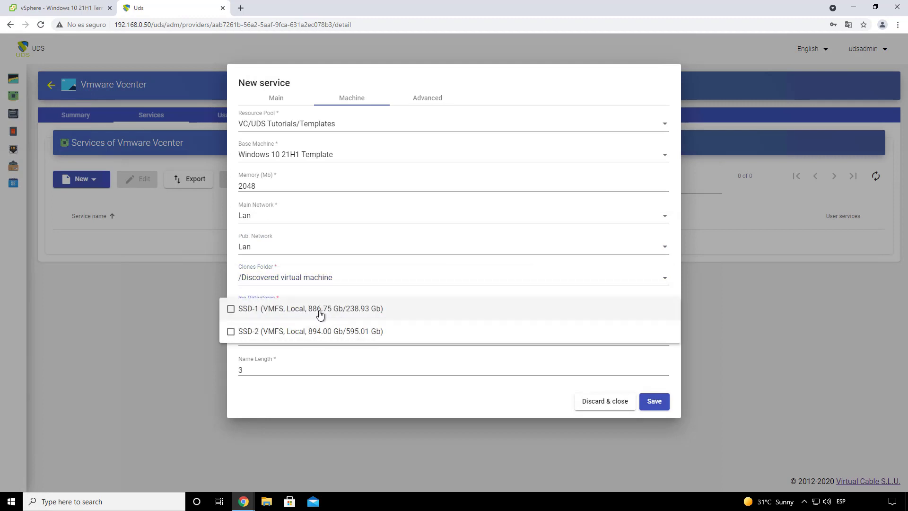
{"action": "left_click", "coordinate": [310, 312]}
{"action": "left_click", "coordinate": [304, 331]}
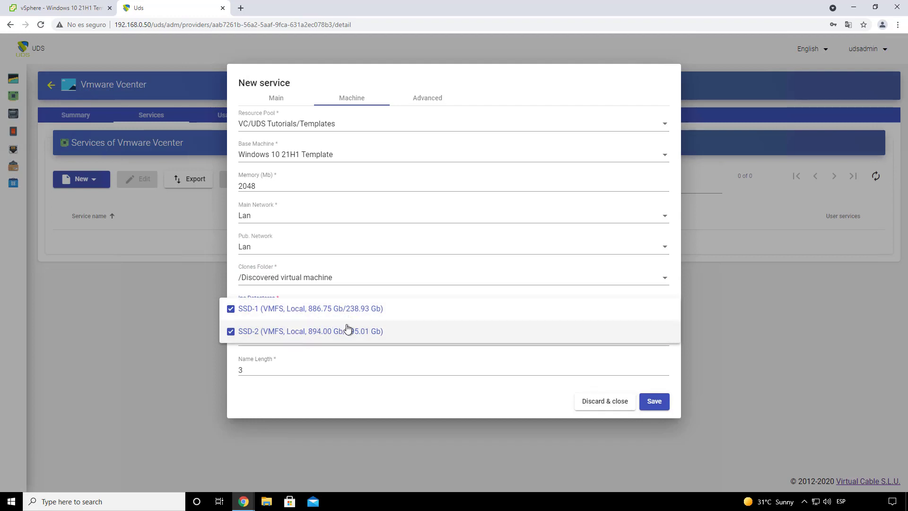
{"action": "left_click", "coordinate": [328, 390]}
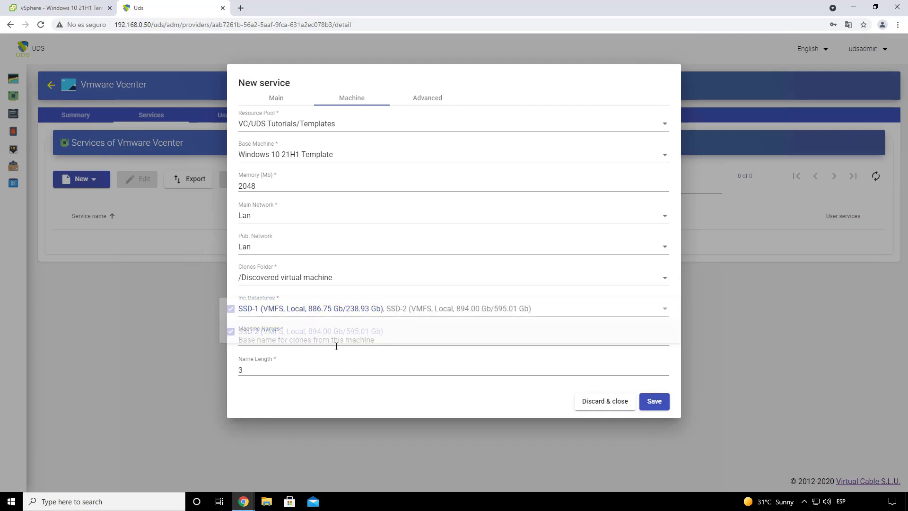
Step: Name the clones Win10- with a name length of 3
{"action": "left_click", "coordinate": [289, 340]}
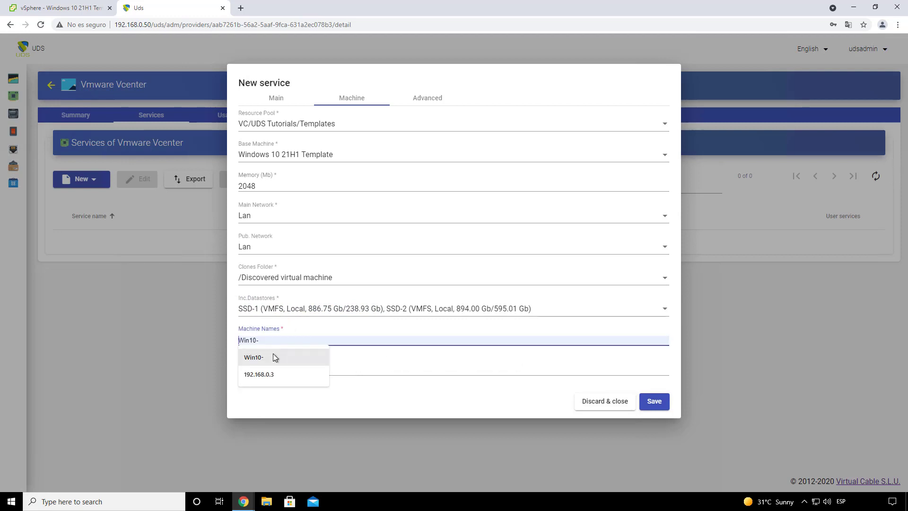
{"action": "left_click", "coordinate": [274, 354]}
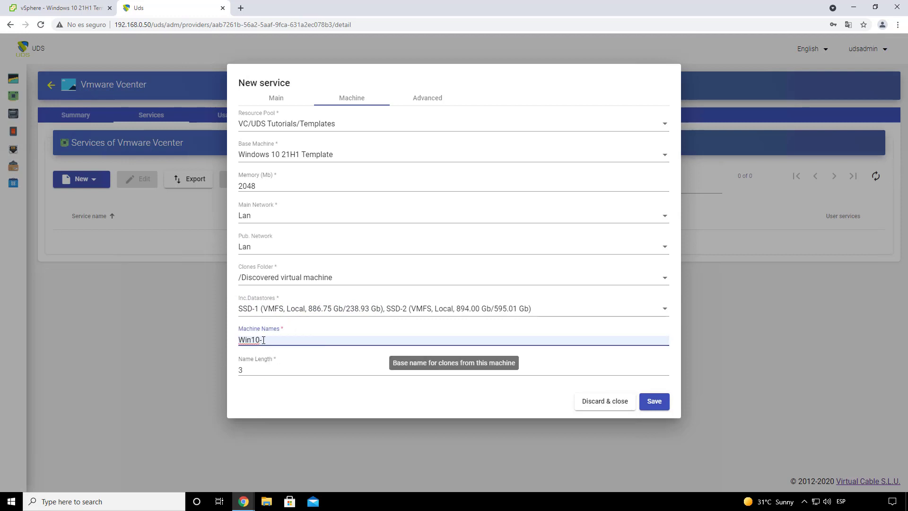
{"action": "left_click_drag", "start_coordinate": [263, 340], "coordinate": [238, 340]}
{"action": "left_click_drag", "start_coordinate": [272, 384], "coordinate": [233, 341]}
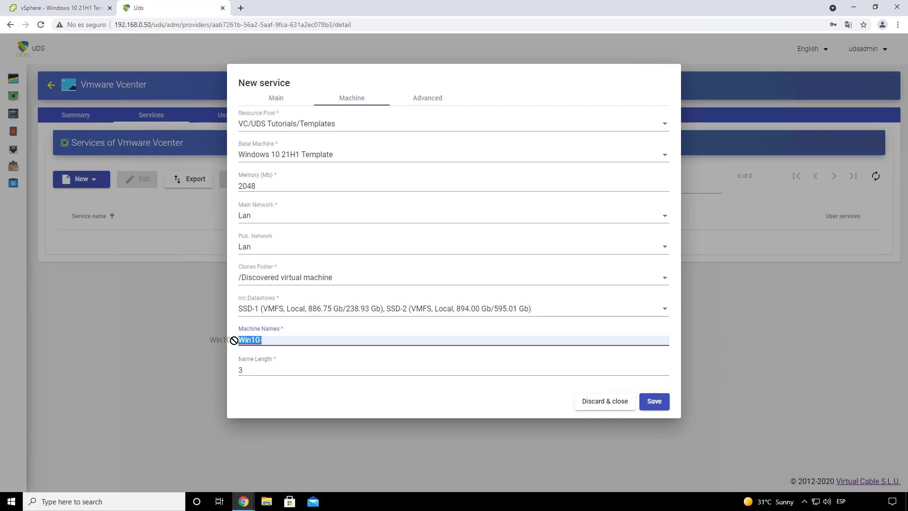
{"action": "left_click", "coordinate": [248, 340]}
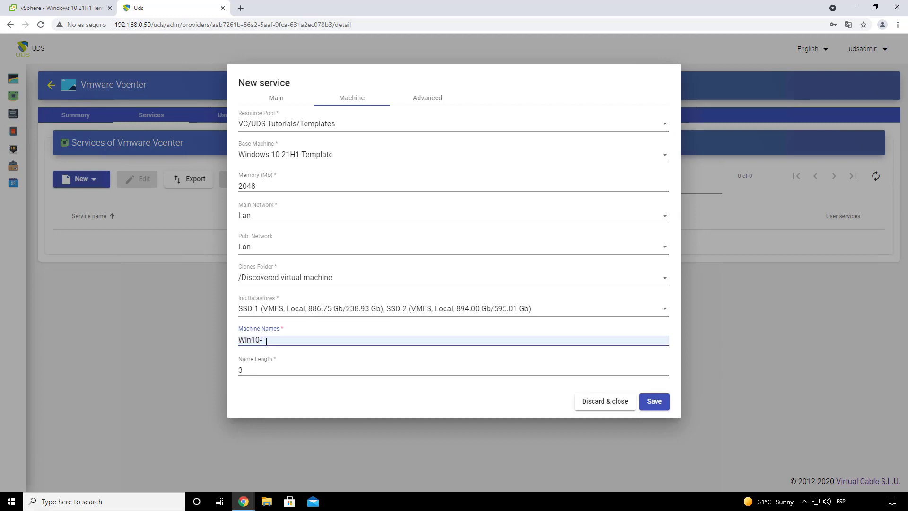
{"action": "left_click", "coordinate": [264, 368]}
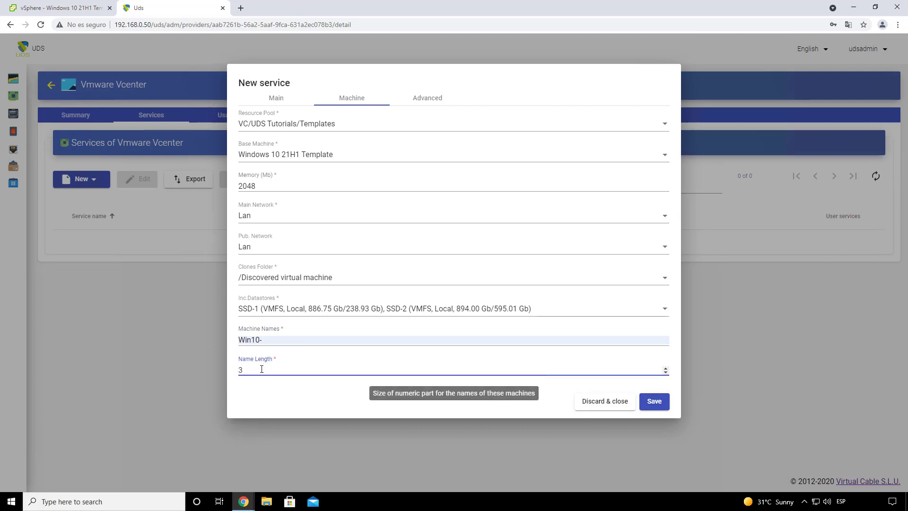
{"action": "left_click", "coordinate": [265, 339]}
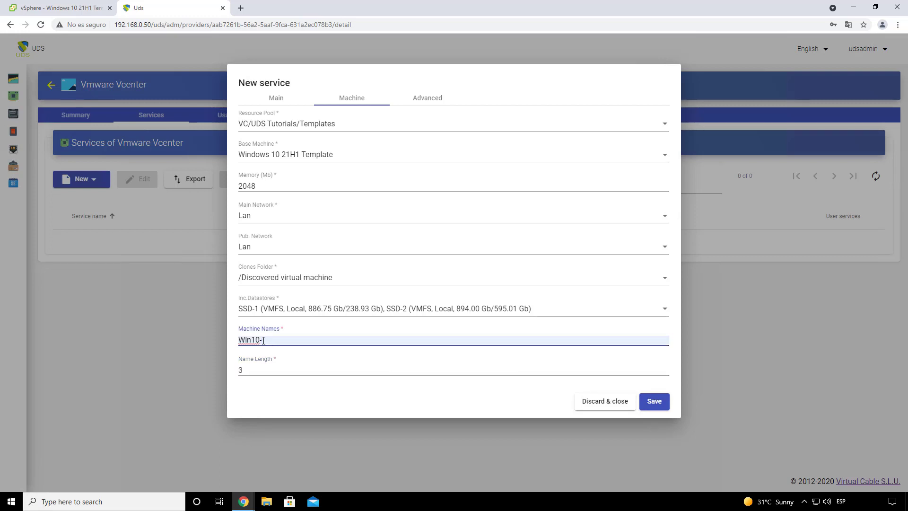
{"action": "left_click_drag", "start_coordinate": [263, 340], "coordinate": [239, 340]}
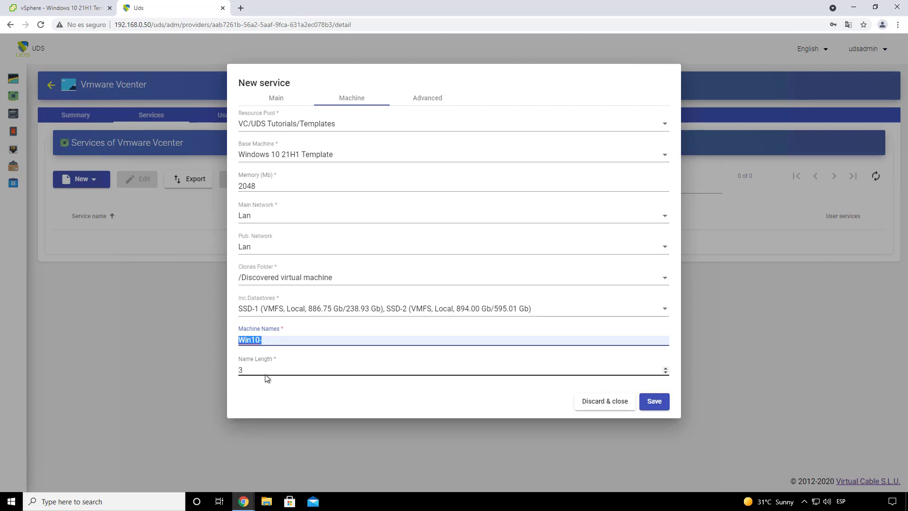
{"action": "left_click", "coordinate": [255, 359]}
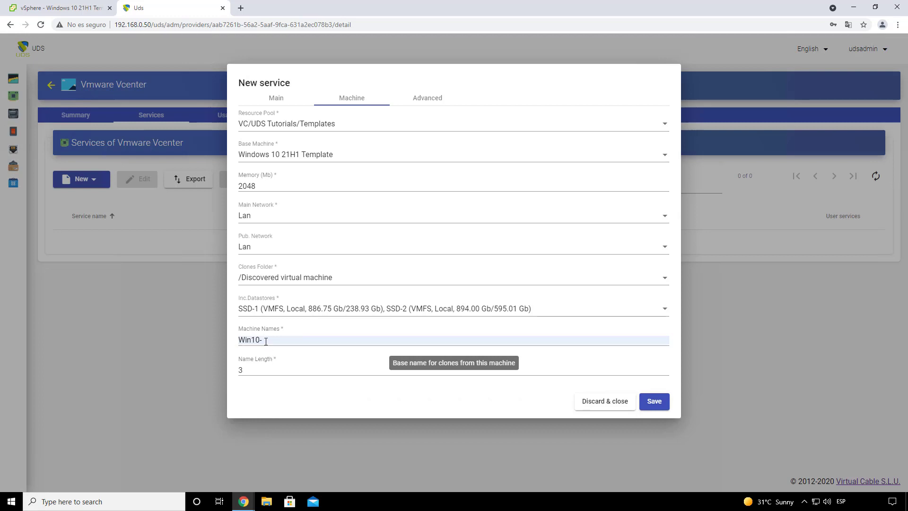
Step: Check Advanced reserved space and save the Windows 10 service
{"action": "left_click", "coordinate": [427, 98]}
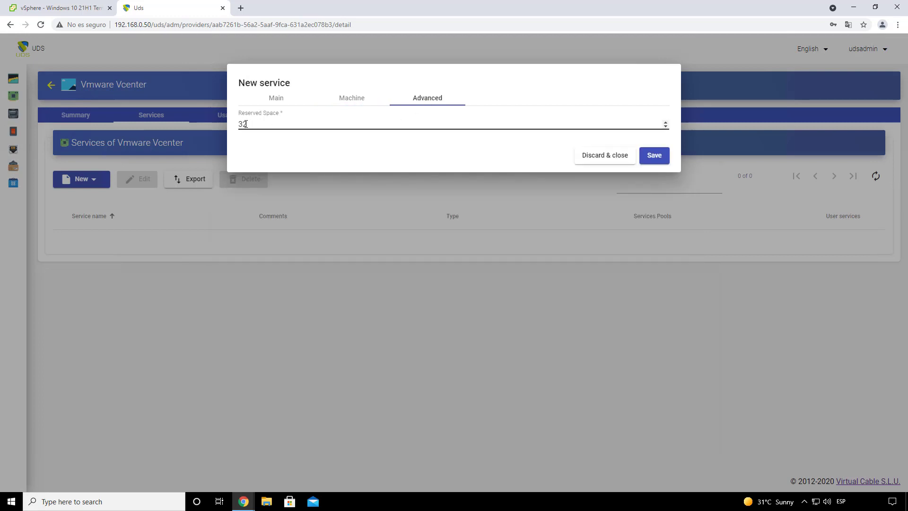
{"action": "left_click", "coordinate": [655, 157]}
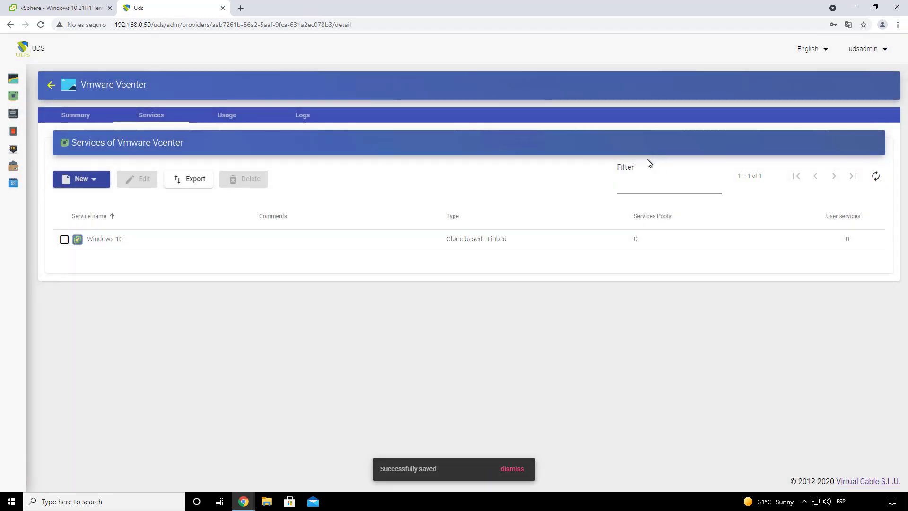
{"action": "left_click", "coordinate": [92, 182]}
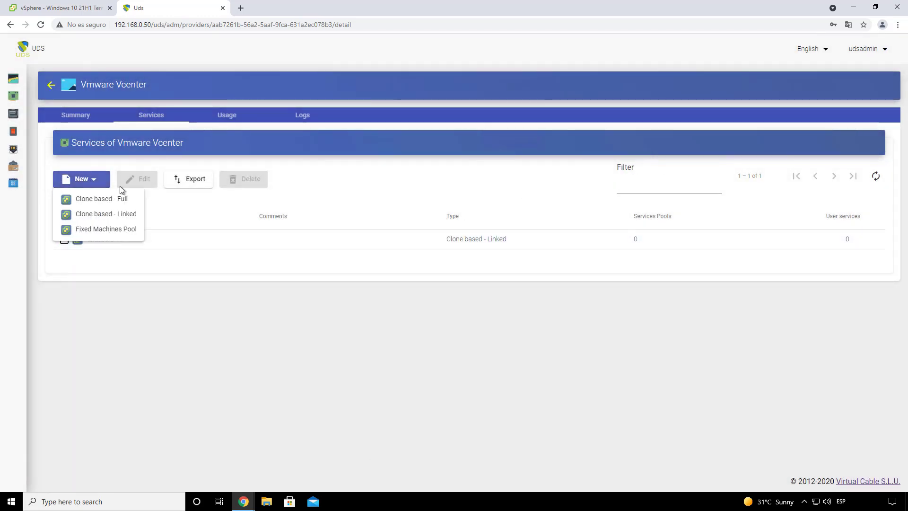
Step: Start a new linked-clone service named Xubuntu 20.04 on Datacenter
{"action": "left_click", "coordinate": [121, 216]}
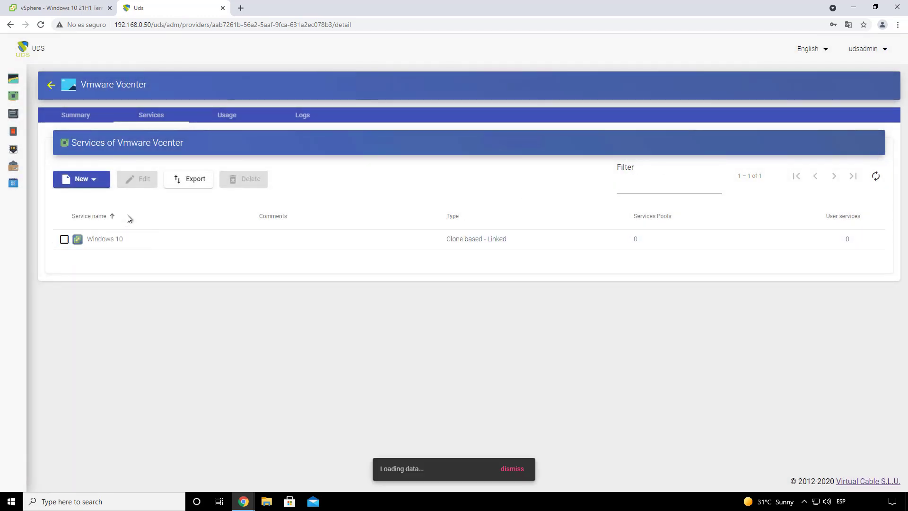
{"action": "left_click", "coordinate": [296, 158]}
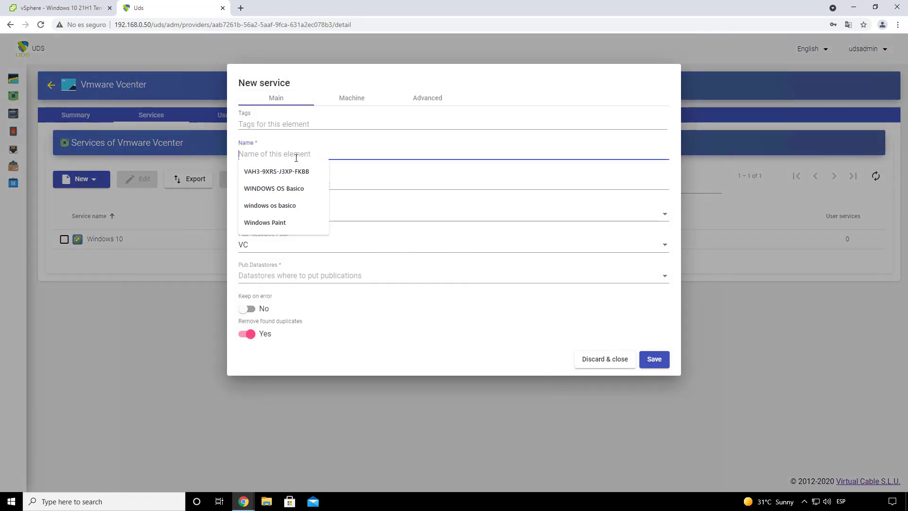
{"action": "type", "text": "L"}
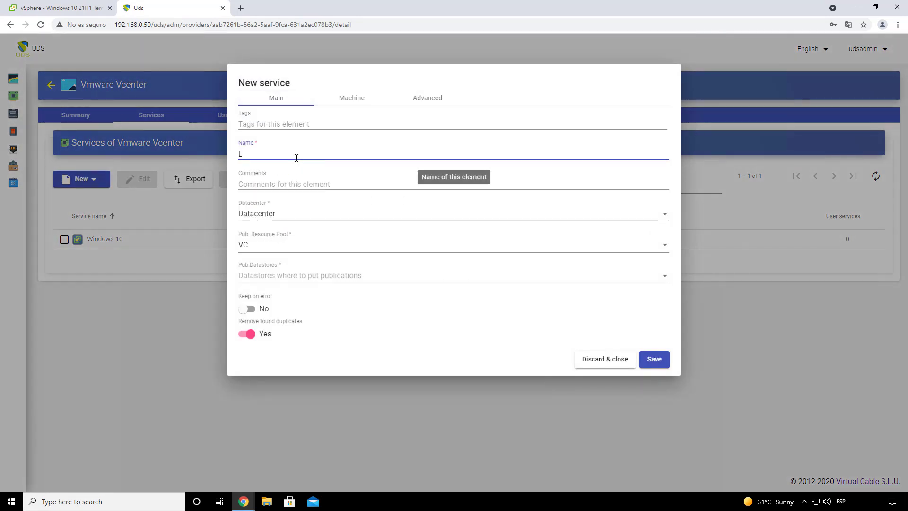
{"action": "key", "text": "BackSpace"}
{"action": "type", "text": "Xubuntu 20.04"}
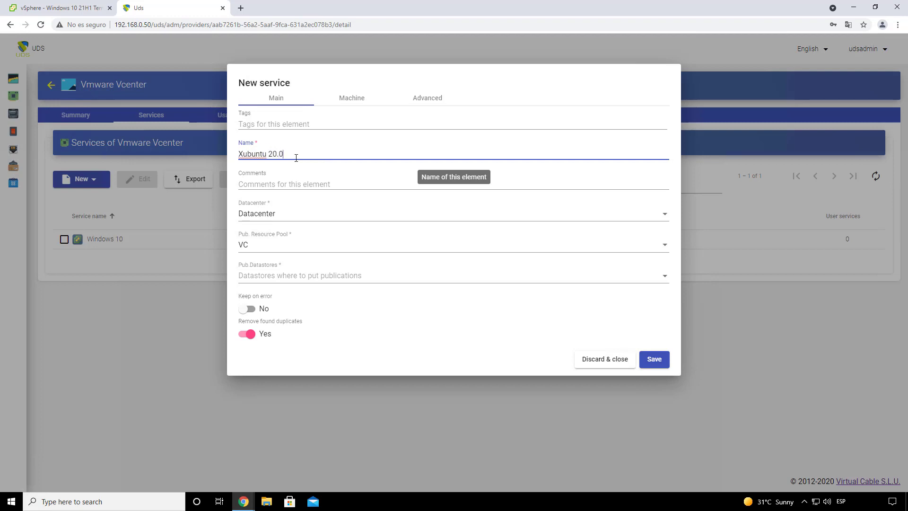
{"action": "left_click", "coordinate": [285, 216]}
{"action": "left_click", "coordinate": [286, 217]}
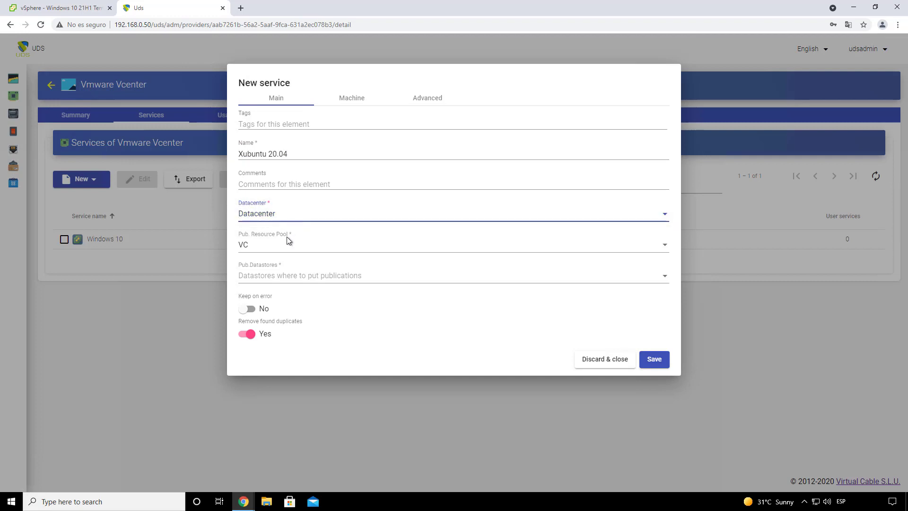
Step: Use the VC/UDS Tutorials/Publications pool and SSD-1 and SSD-2 as publication datastores
{"action": "left_click", "coordinate": [277, 250]}
{"action": "scroll", "coordinate": [298, 257], "scroll_direction": "down", "scroll_amount": 6}
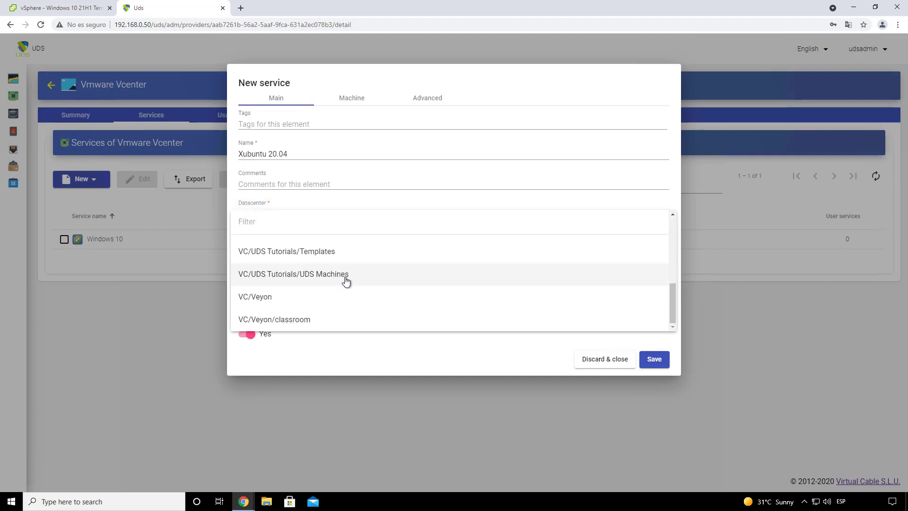
{"action": "scroll", "coordinate": [331, 281], "scroll_direction": "up", "scroll_amount": 1}
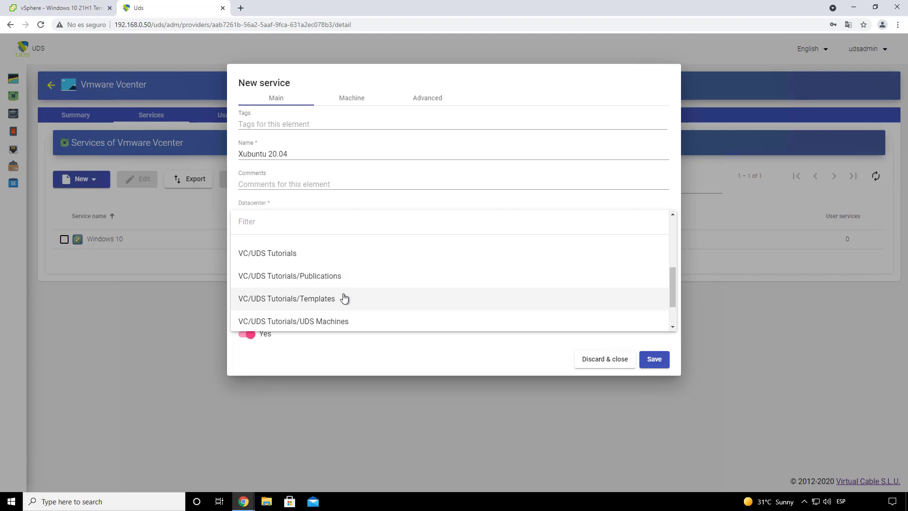
{"action": "left_click", "coordinate": [319, 280]}
{"action": "left_click", "coordinate": [303, 281]}
{"action": "left_click", "coordinate": [311, 279]}
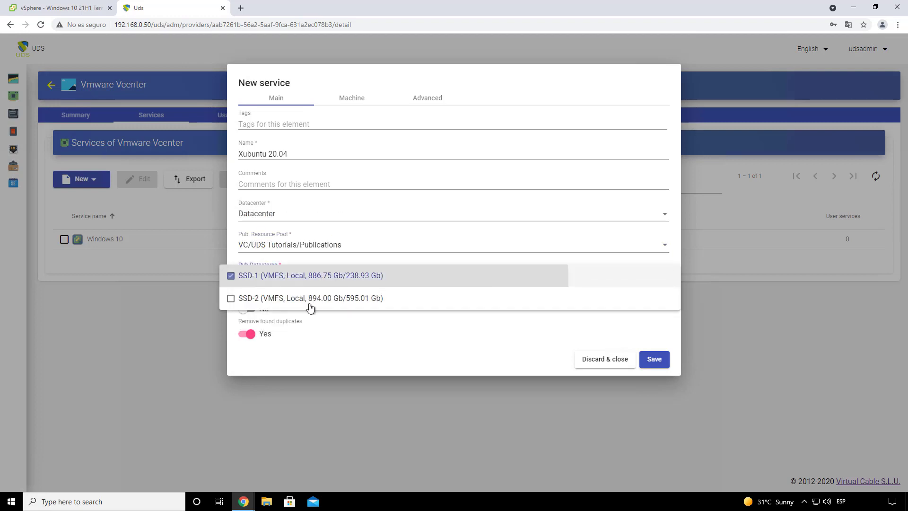
{"action": "left_click", "coordinate": [310, 298]}
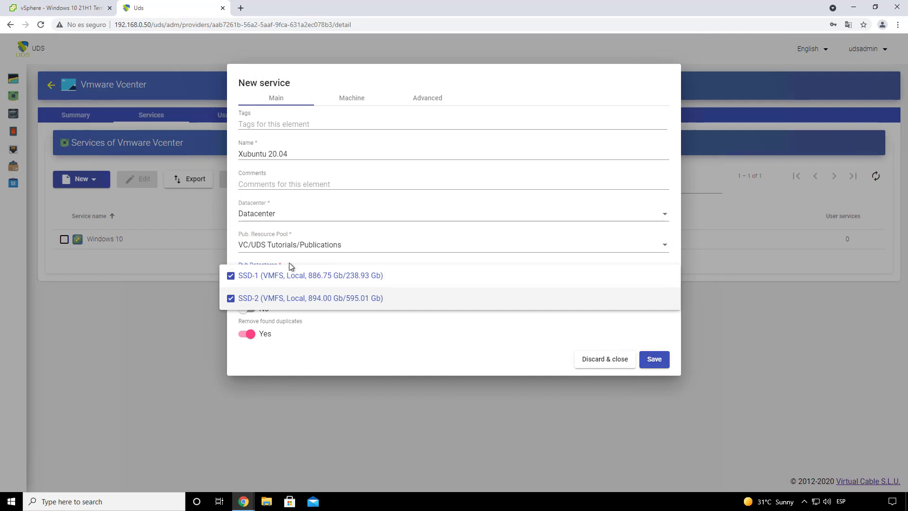
{"action": "left_click", "coordinate": [297, 262]}
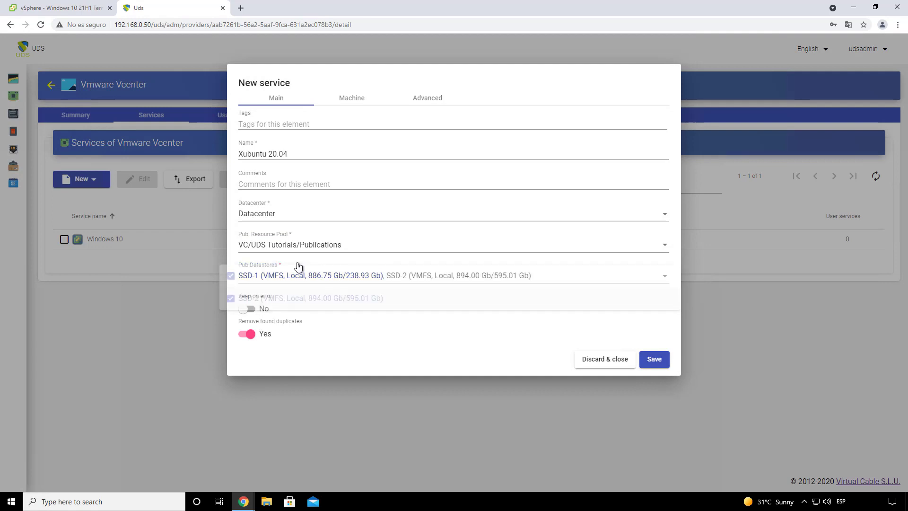
{"action": "left_click", "coordinate": [352, 99]}
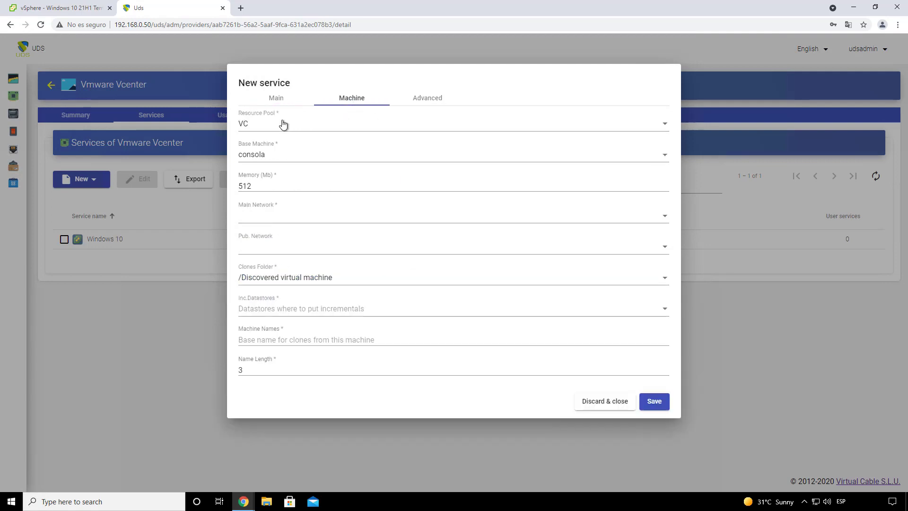
Step: Set resource pool VC/UDS Tutorials/Templates and base machine Xubuntu 20.04 for Vapps, and select the memory value
{"action": "left_click", "coordinate": [262, 125]}
{"action": "scroll", "coordinate": [293, 142], "scroll_direction": "down", "scroll_amount": 1}
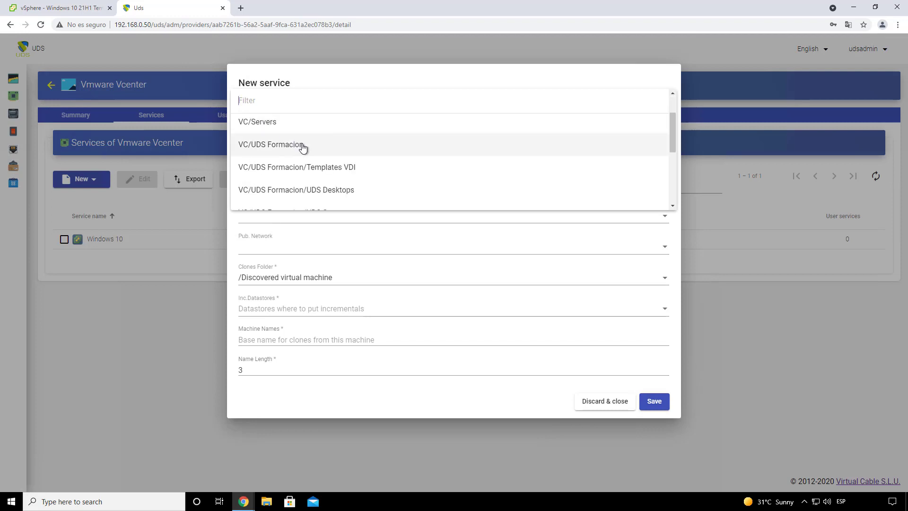
{"action": "scroll", "coordinate": [326, 156], "scroll_direction": "down", "scroll_amount": 1}
{"action": "scroll", "coordinate": [349, 142], "scroll_direction": "down", "scroll_amount": 1}
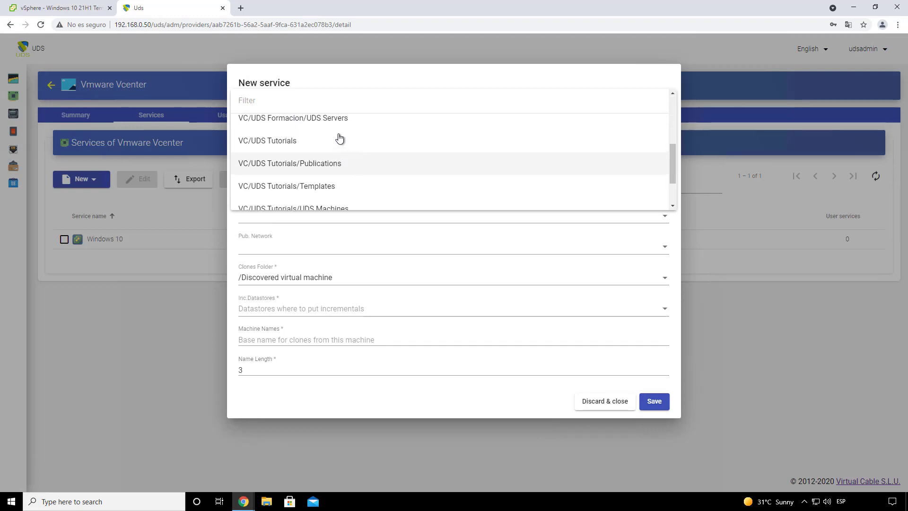
{"action": "left_click", "coordinate": [335, 185]}
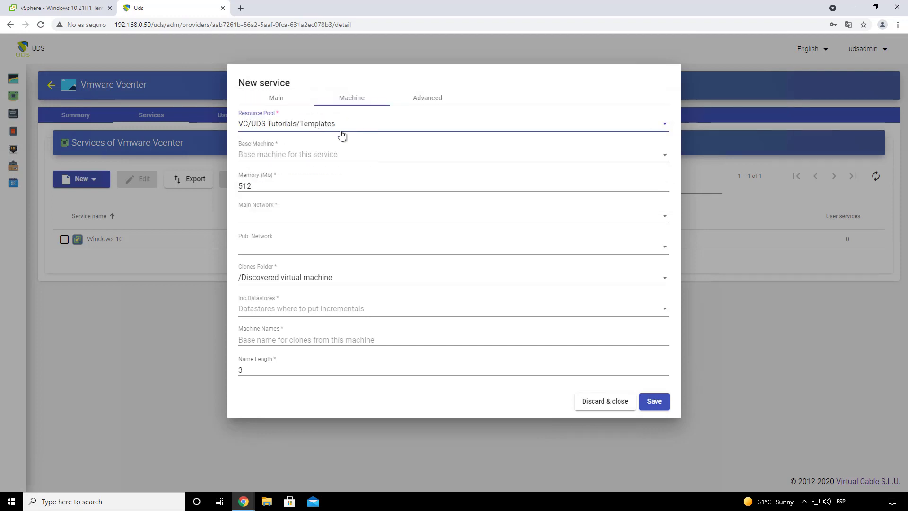
{"action": "left_click", "coordinate": [318, 160]}
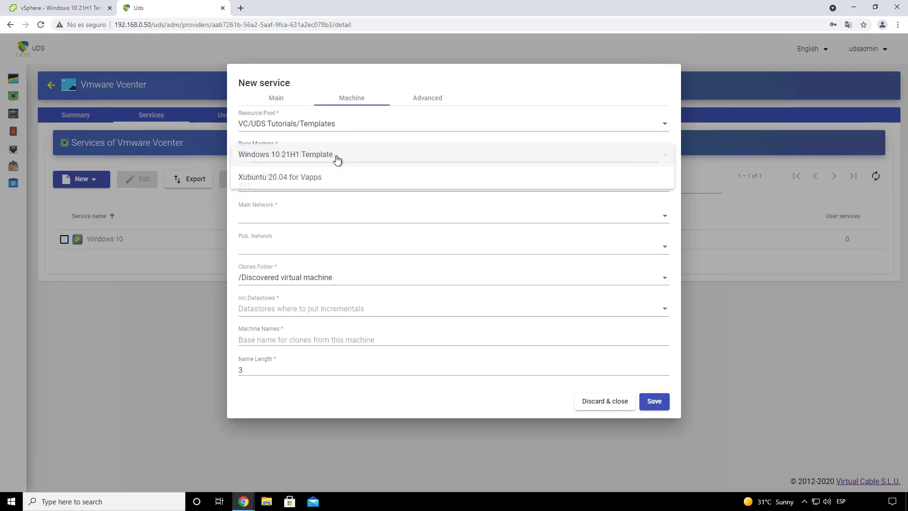
{"action": "left_click", "coordinate": [278, 178]}
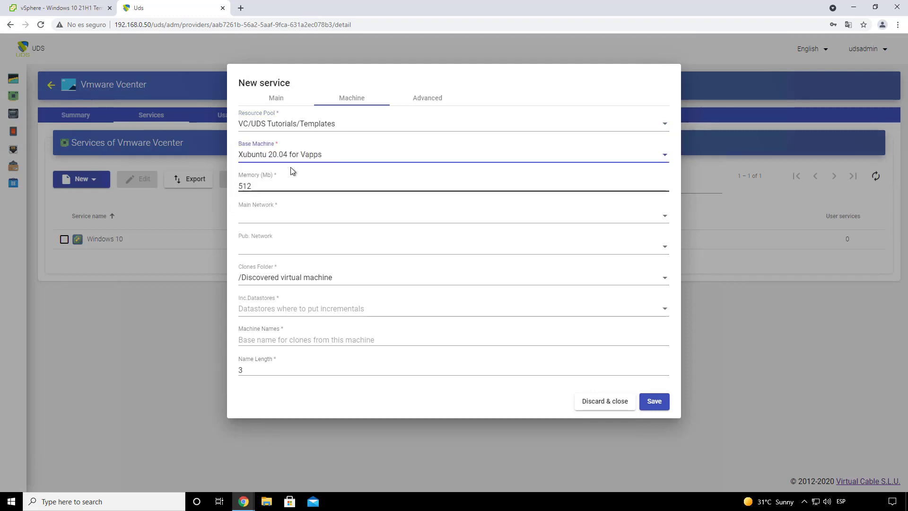
{"action": "left_click_drag", "start_coordinate": [280, 187], "coordinate": [234, 189]}
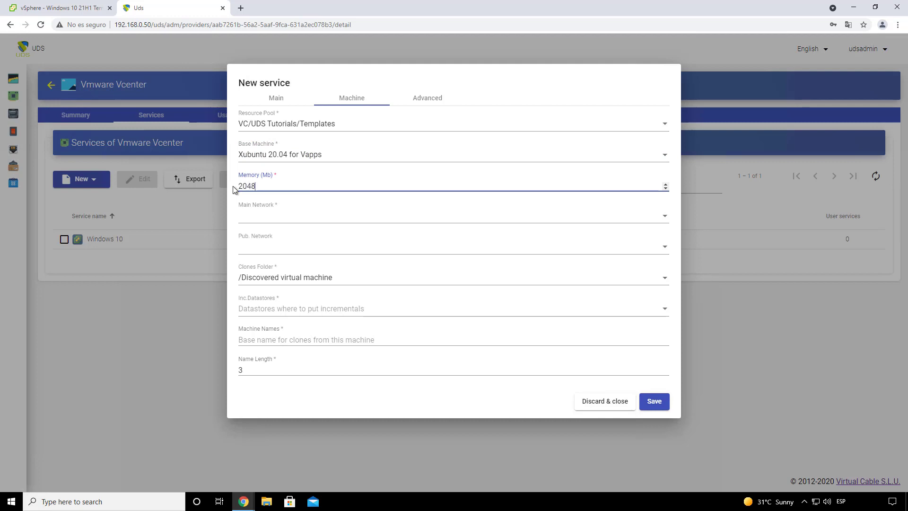
Step: Use Lan for main and publication networks, /Discovered virtual machine folder, and incremental datastores SSD-1, SSD-2
{"action": "left_click", "coordinate": [272, 222]}
{"action": "left_click", "coordinate": [280, 258]}
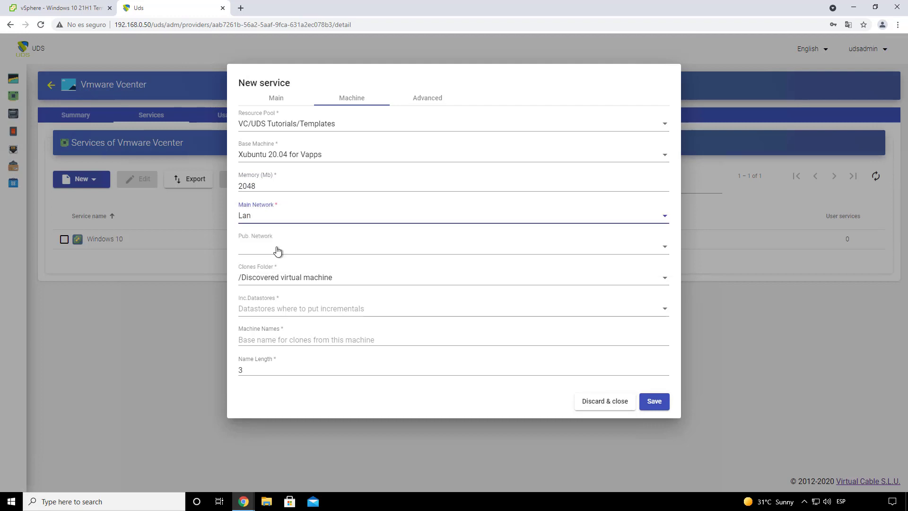
{"action": "left_click", "coordinate": [277, 249]}
{"action": "left_click", "coordinate": [289, 289]}
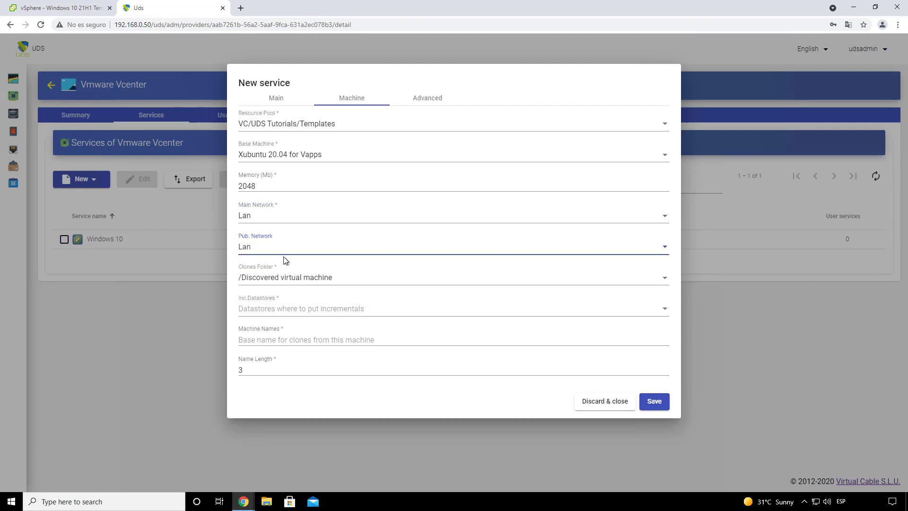
{"action": "left_click", "coordinate": [277, 279]}
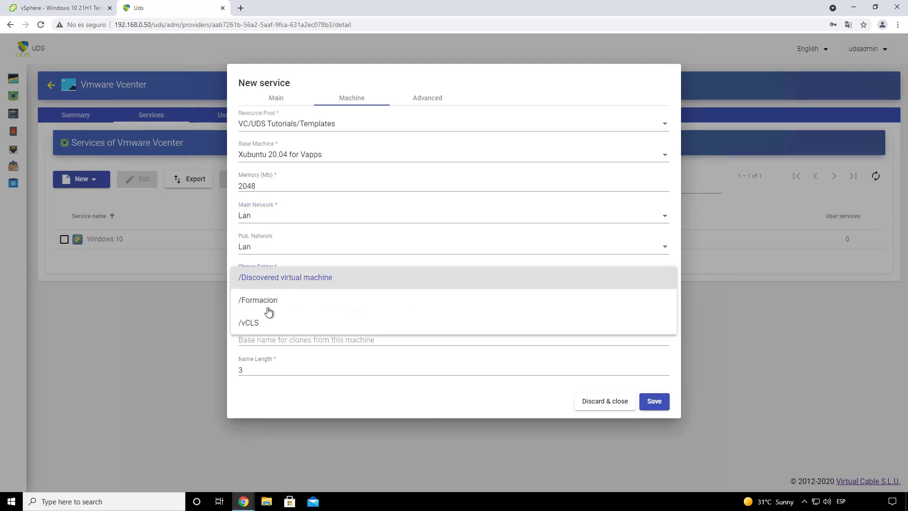
{"action": "left_click", "coordinate": [281, 279]}
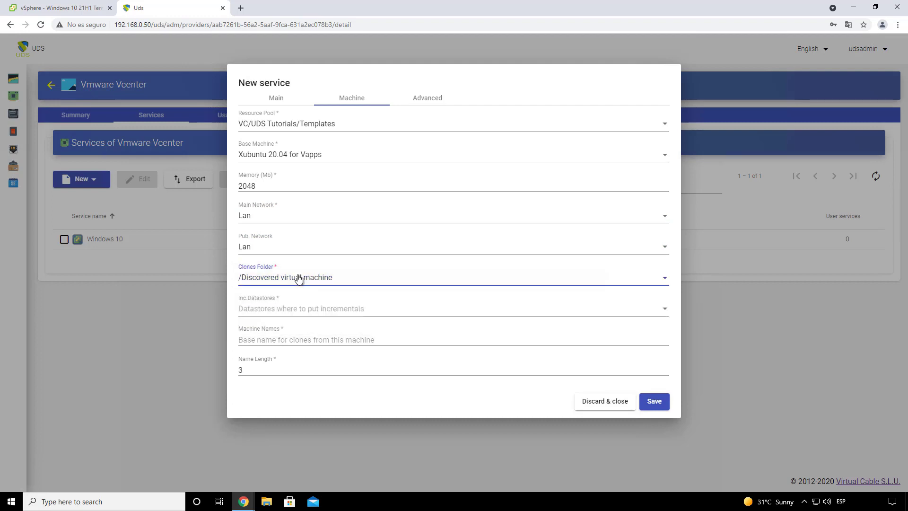
{"action": "left_click", "coordinate": [290, 309]}
{"action": "left_click", "coordinate": [293, 312]}
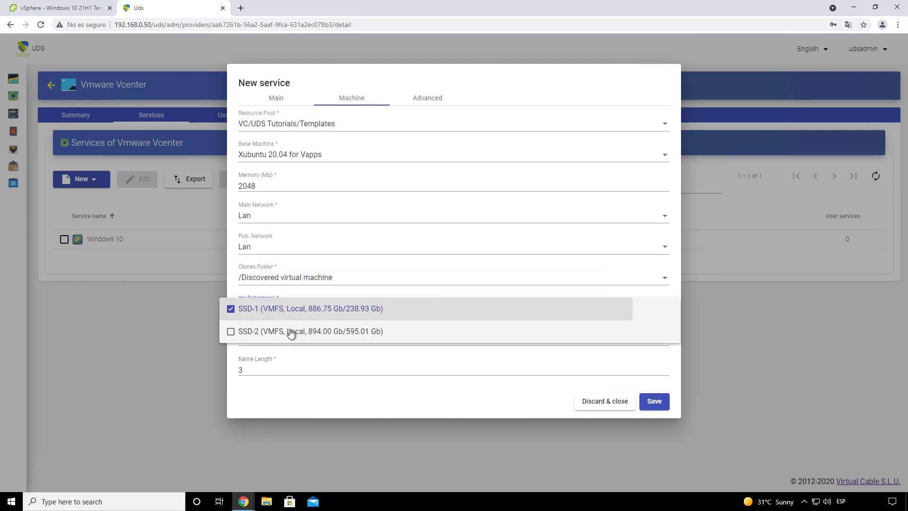
{"action": "left_click", "coordinate": [303, 329]}
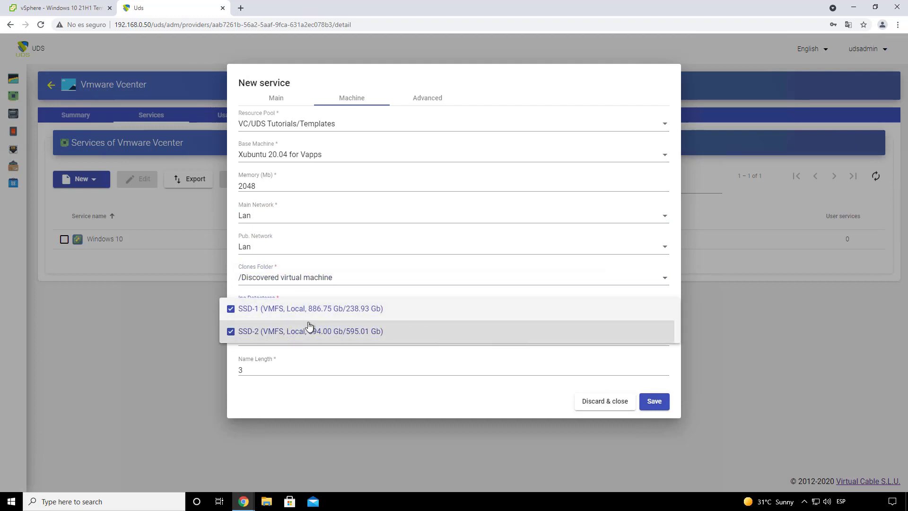
{"action": "left_click", "coordinate": [311, 374]}
Step: Name the clones Xubu- and save the Xubuntu 20.04 service
{"action": "left_click", "coordinate": [290, 339]}
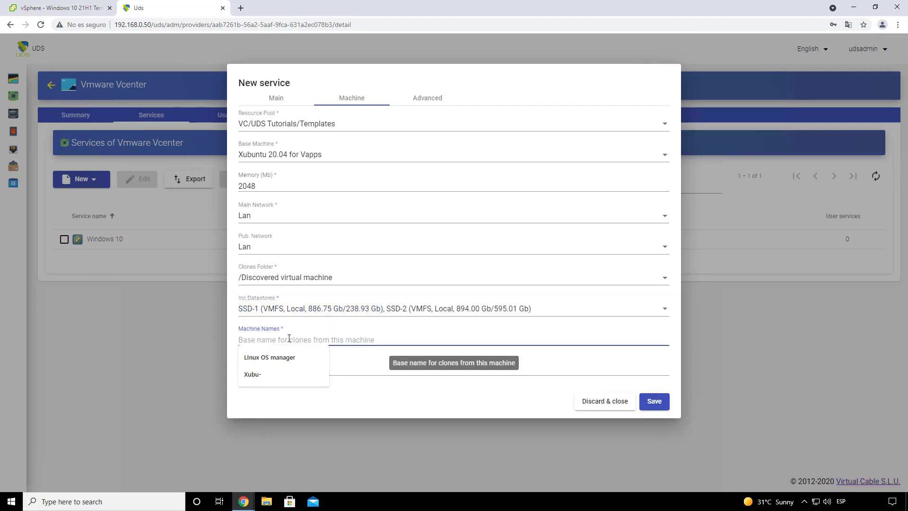
{"action": "left_click", "coordinate": [268, 375]}
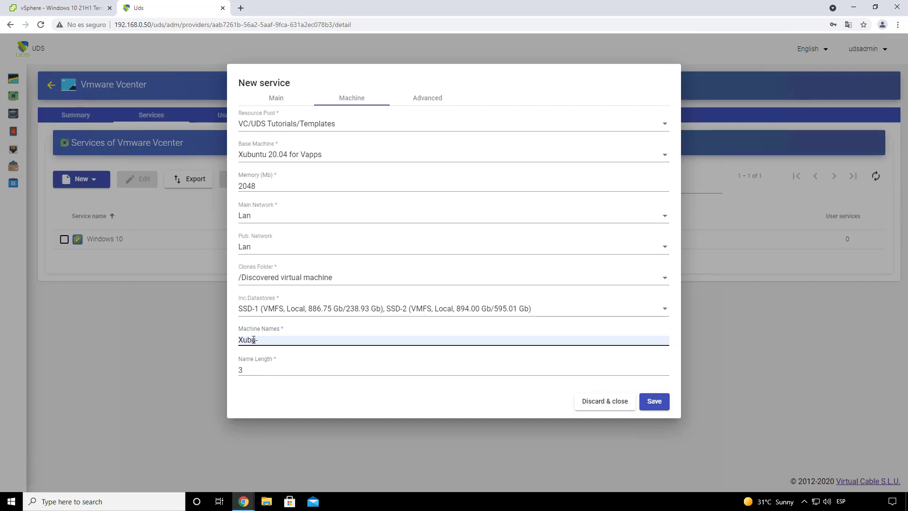
{"action": "left_click_drag", "start_coordinate": [240, 371], "coordinate": [260, 382]}
{"action": "left_click", "coordinate": [273, 385]}
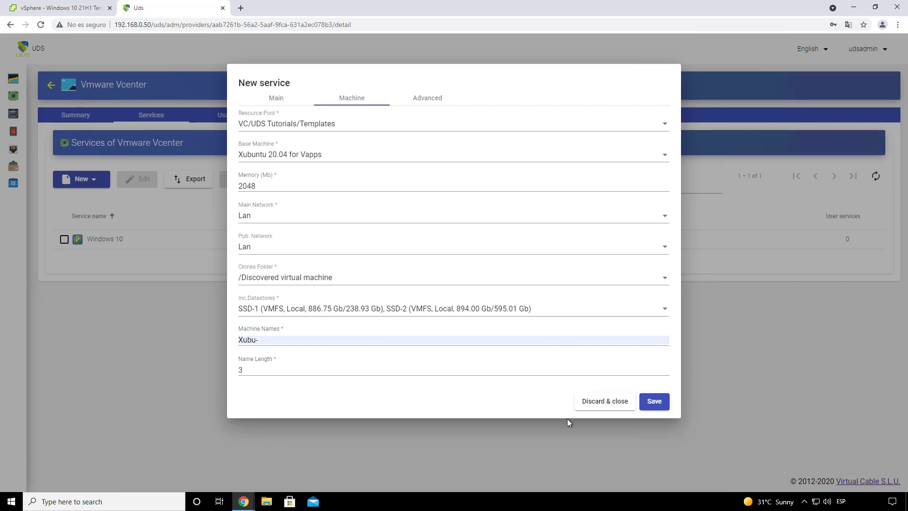
{"action": "left_click", "coordinate": [654, 403]}
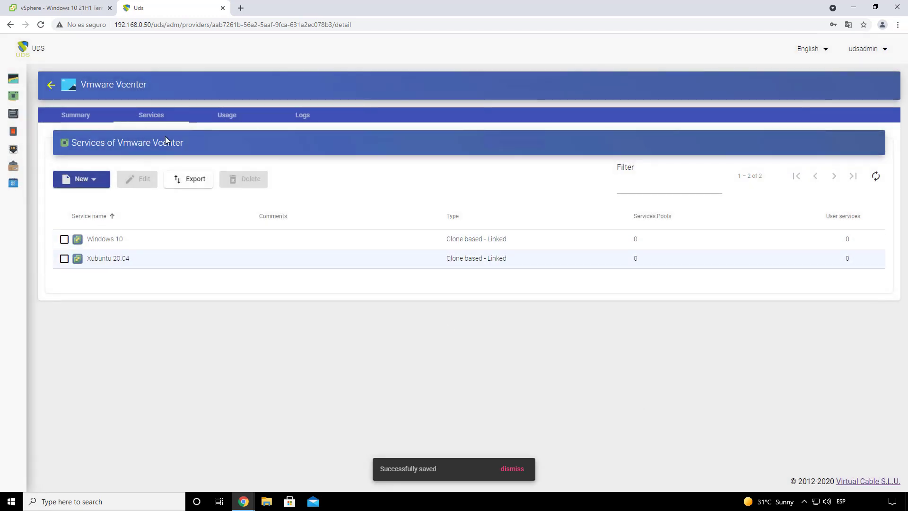
Step: Go to Authenticators and list the authenticator types available under New
{"action": "mouse_move", "coordinate": [6, 117]}
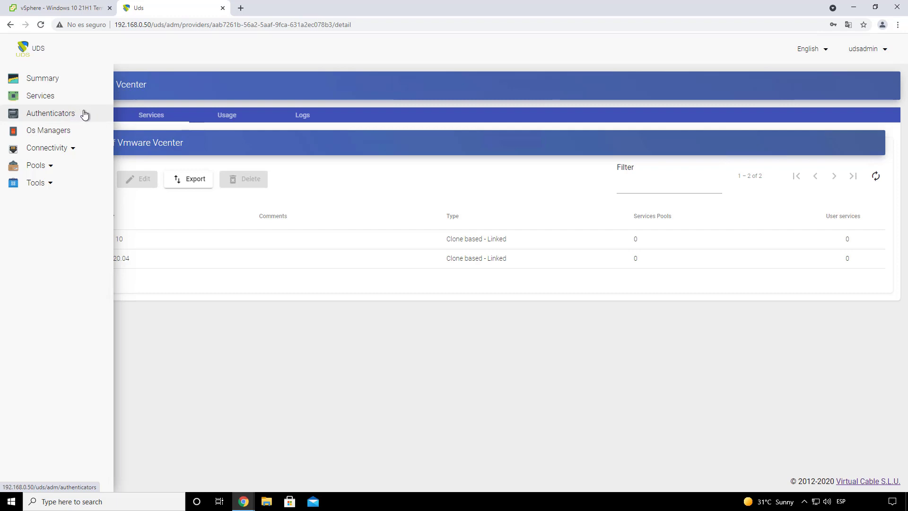
{"action": "left_click", "coordinate": [64, 114]}
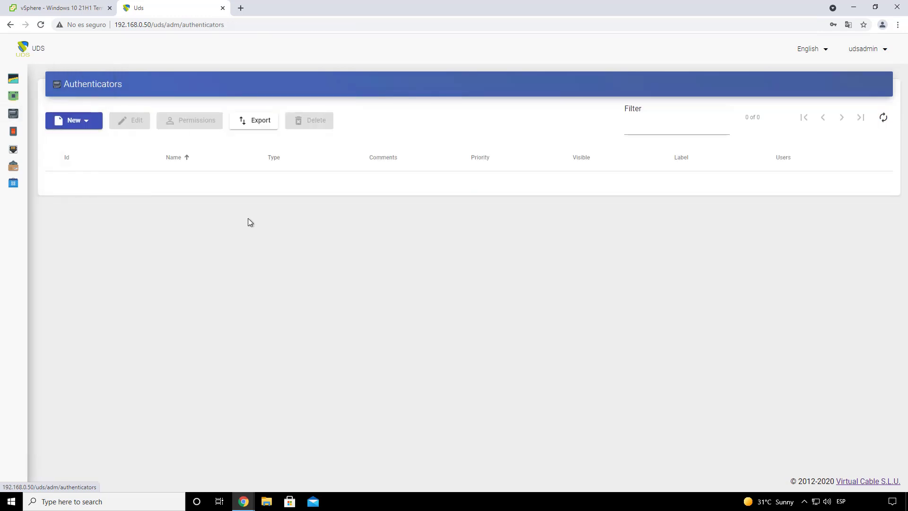
{"action": "left_click", "coordinate": [75, 125]}
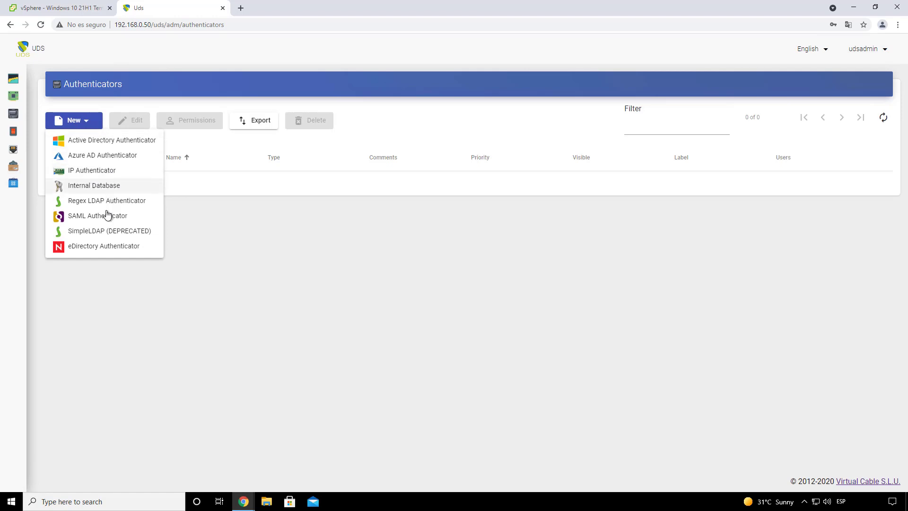
Step: Create an Internal Database authenticator named Internal database with label int, test it, and save
{"action": "left_click", "coordinate": [122, 188]}
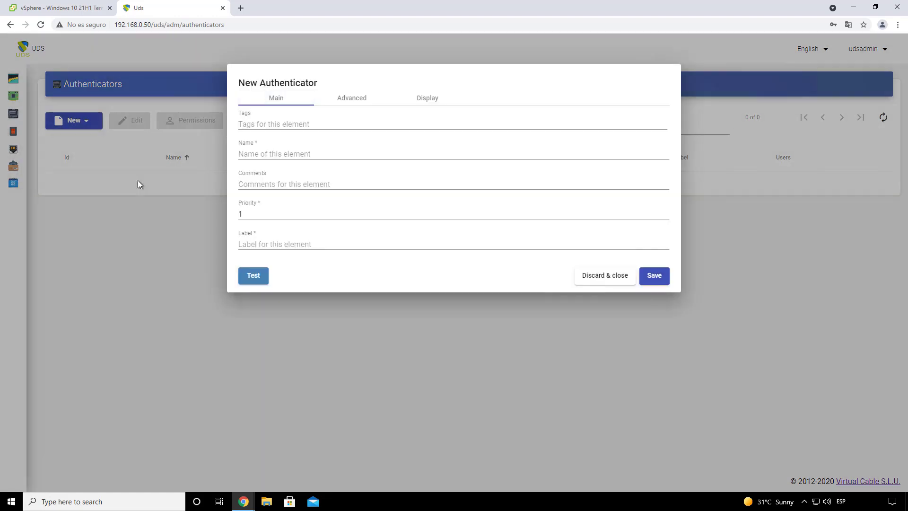
{"action": "left_click", "coordinate": [279, 153]}
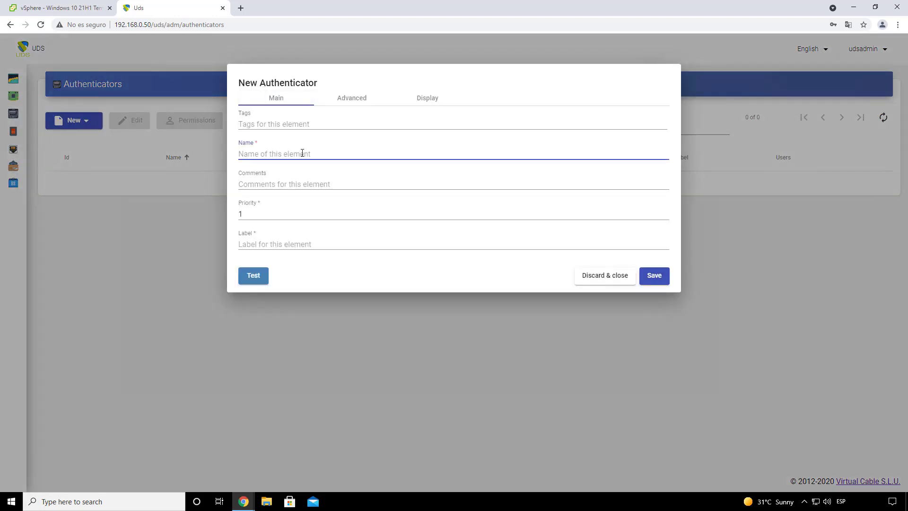
{"action": "type", "text": "Internal database"}
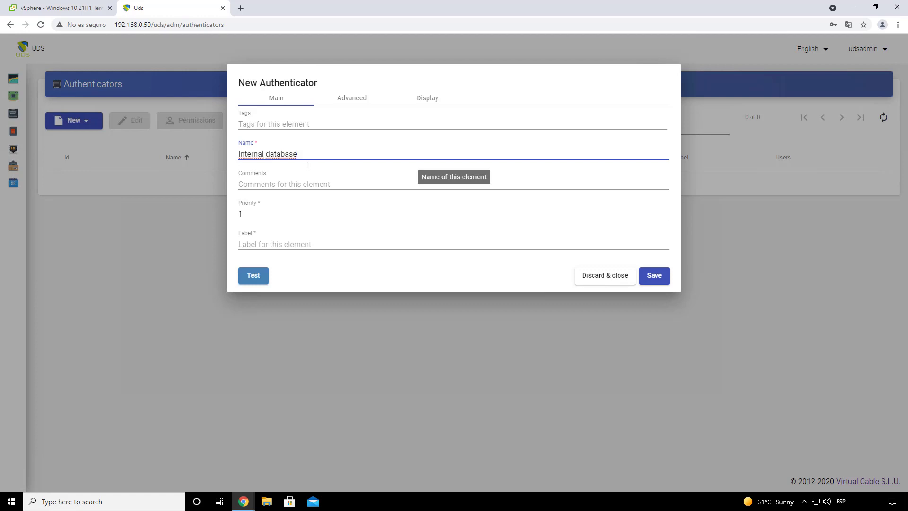
{"action": "left_click", "coordinate": [305, 242]}
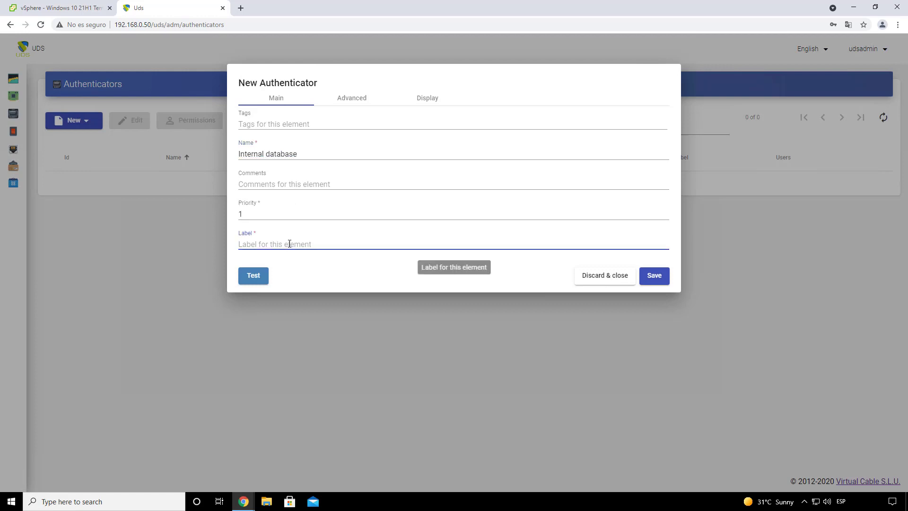
{"action": "type", "text": "int"}
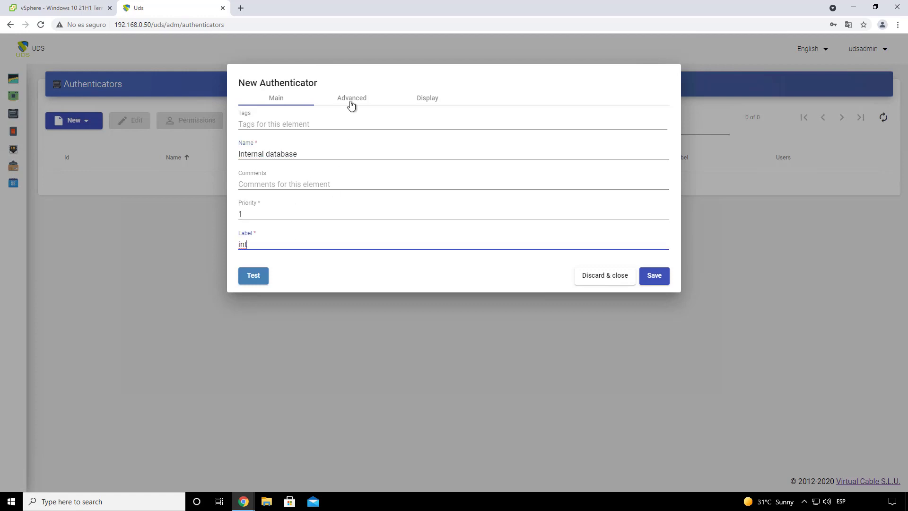
{"action": "left_click", "coordinate": [352, 100]}
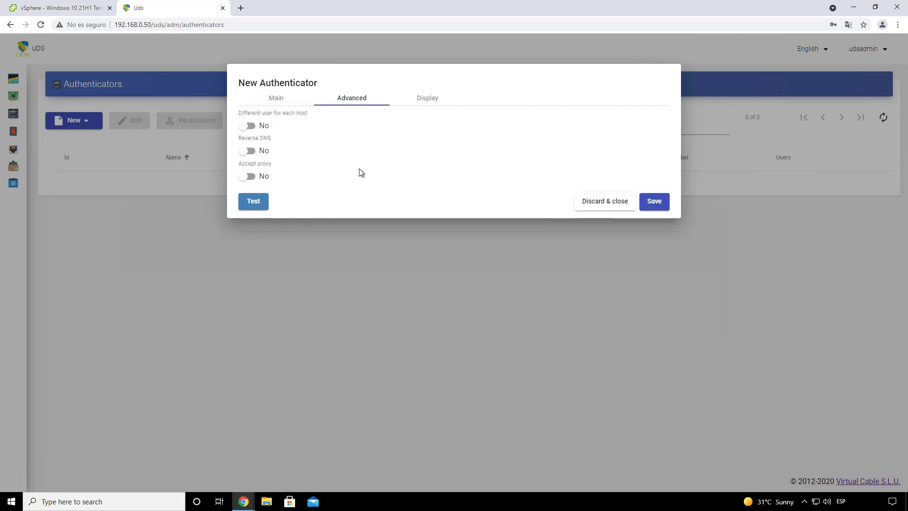
{"action": "left_click", "coordinate": [425, 98]}
{"action": "left_click", "coordinate": [254, 151]}
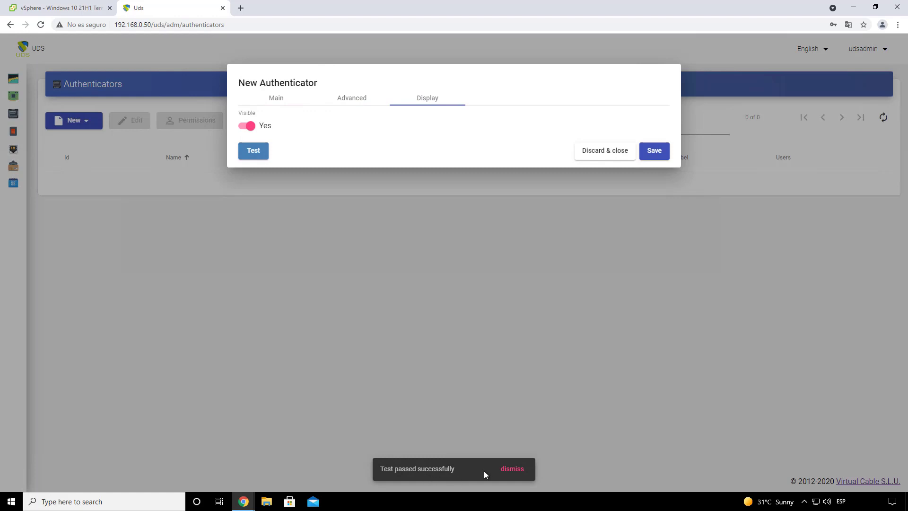
{"action": "left_click", "coordinate": [651, 149]}
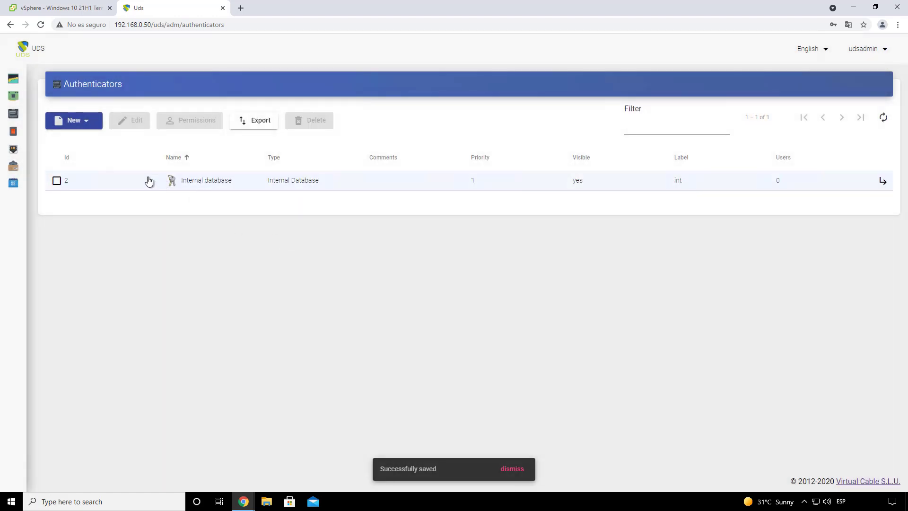
Step: Add a group named users to the Internal database authenticator, with no service pools, and view its users
{"action": "left_click", "coordinate": [148, 181]}
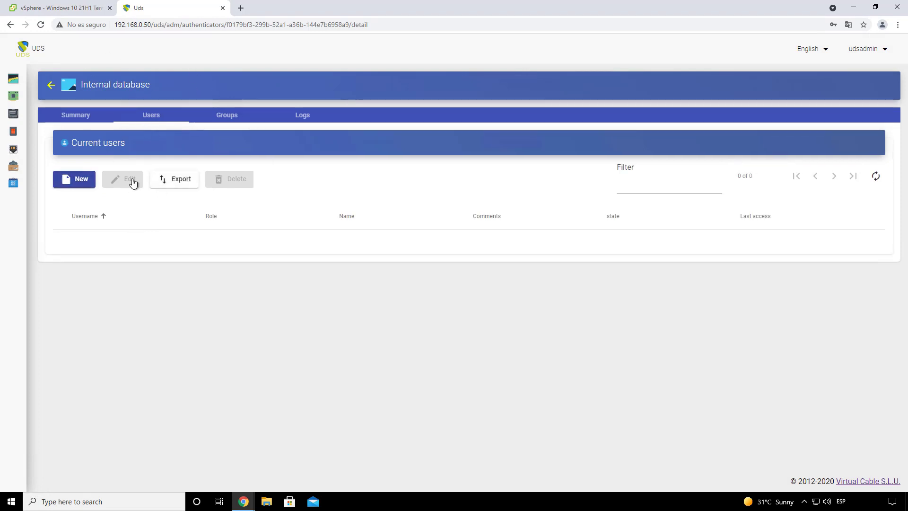
{"action": "left_click", "coordinate": [227, 118]}
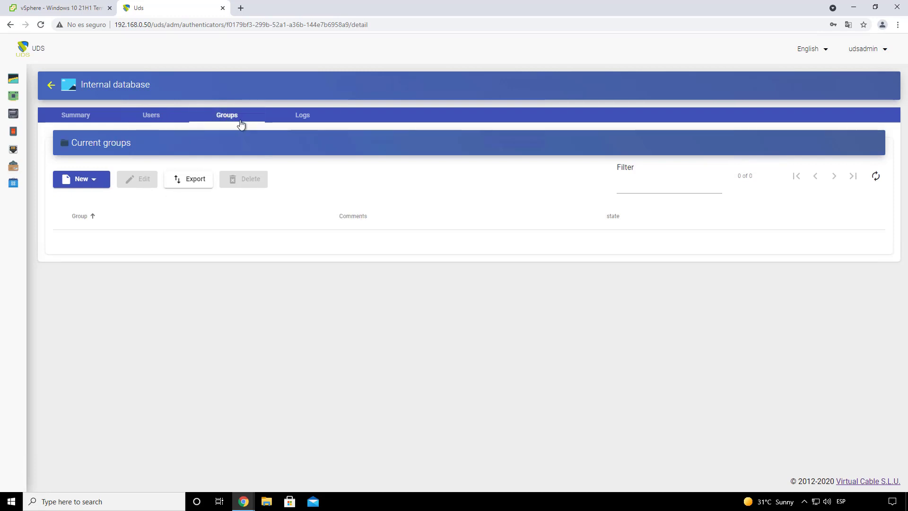
{"action": "left_click", "coordinate": [88, 182]}
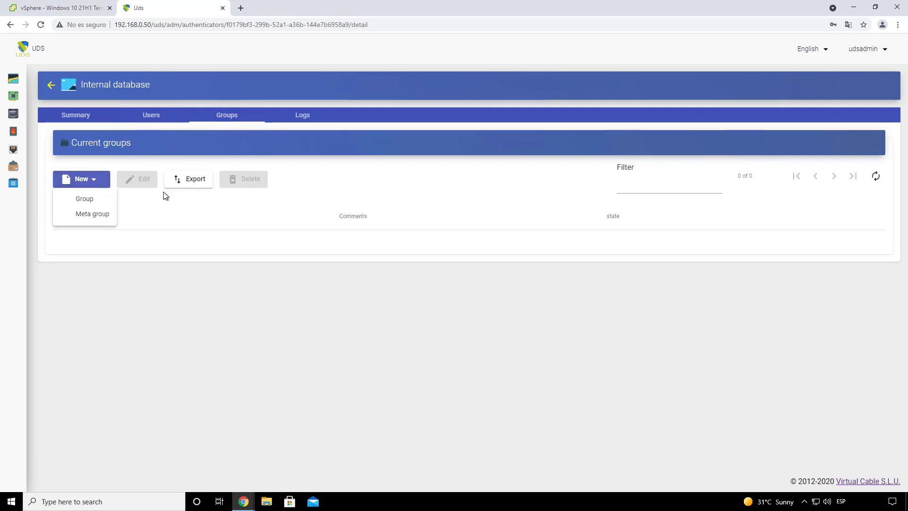
{"action": "left_click", "coordinate": [98, 200]}
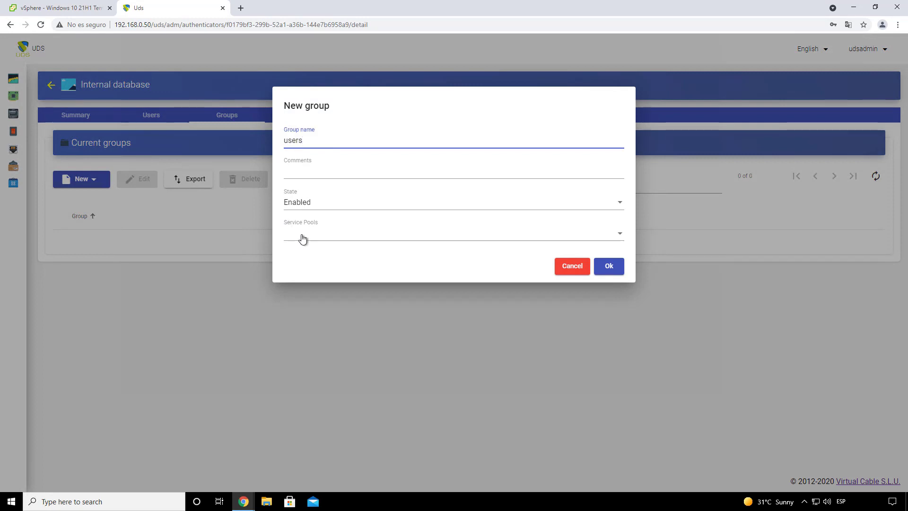
{"action": "left_click", "coordinate": [335, 235]}
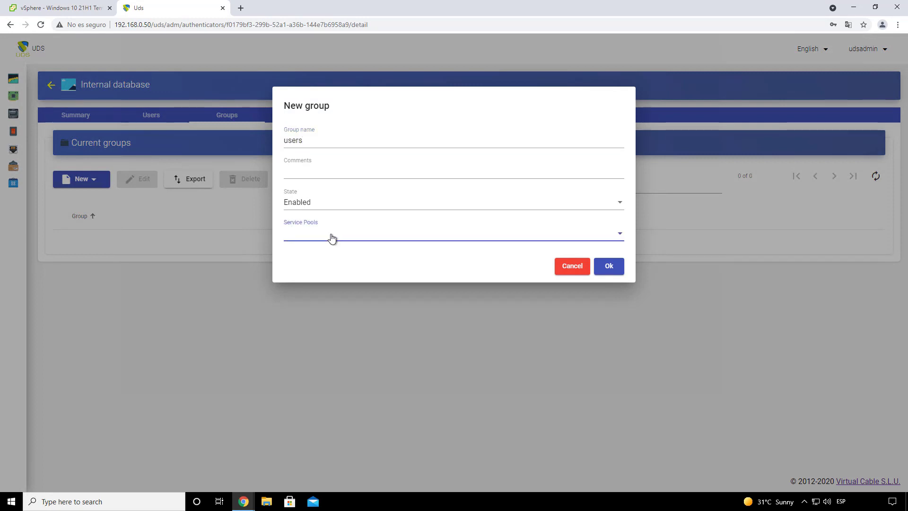
{"action": "left_click", "coordinate": [356, 254]}
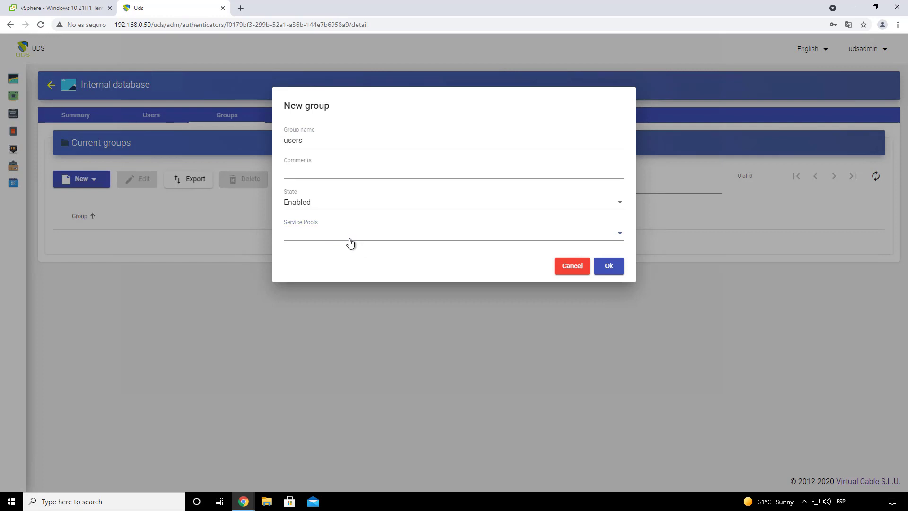
{"action": "left_click", "coordinate": [609, 267]}
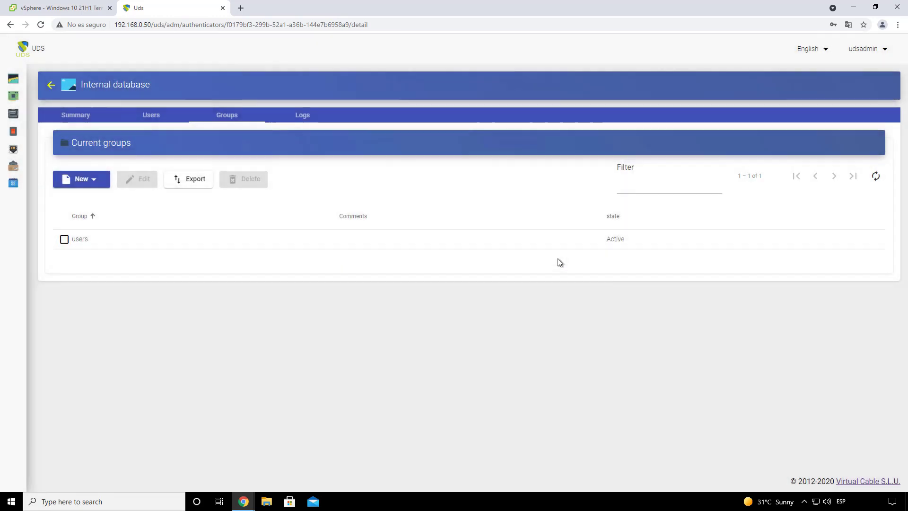
{"action": "left_click", "coordinate": [156, 115]}
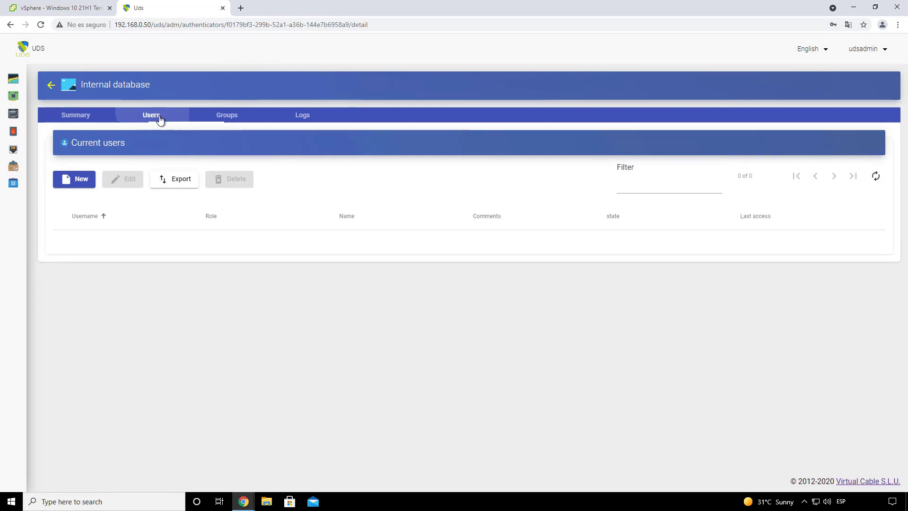
Step: Start a new user named user01, leaving the real name empty
{"action": "left_click", "coordinate": [87, 178]}
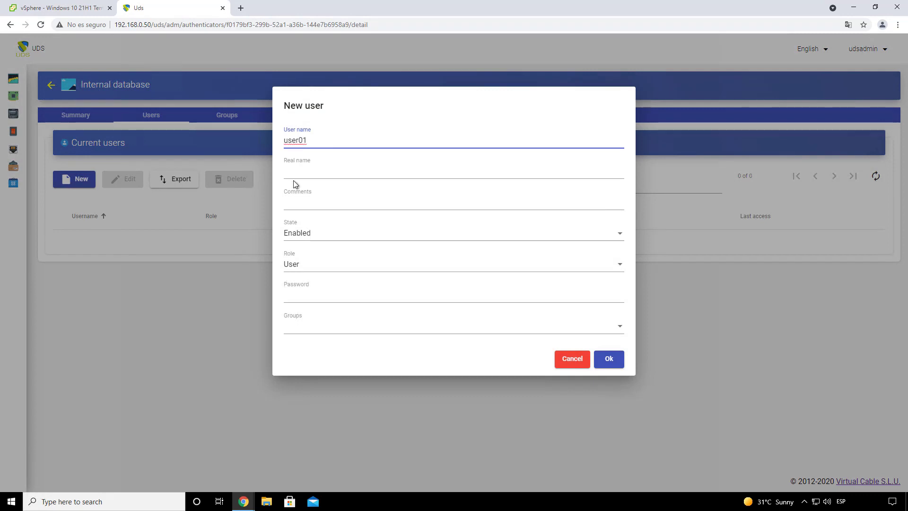
{"action": "left_click", "coordinate": [304, 171]}
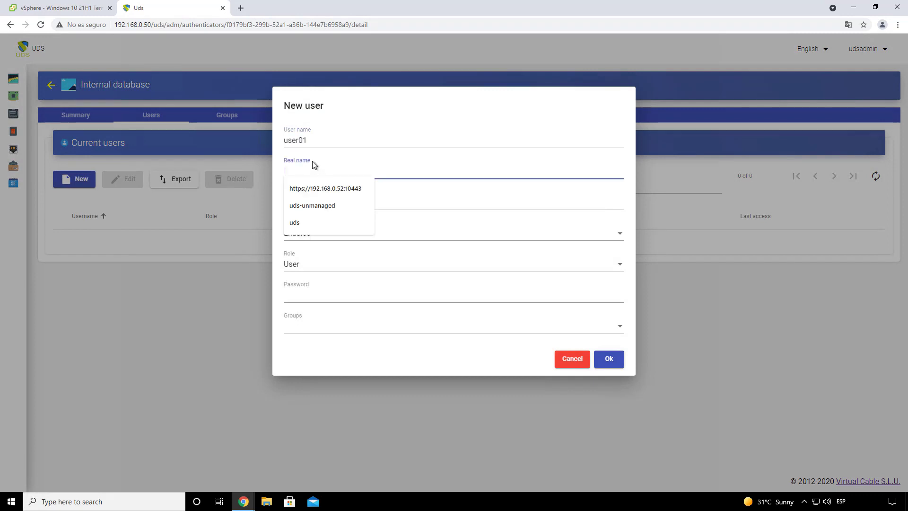
{"action": "left_click", "coordinate": [412, 179]}
{"action": "left_click", "coordinate": [357, 139]}
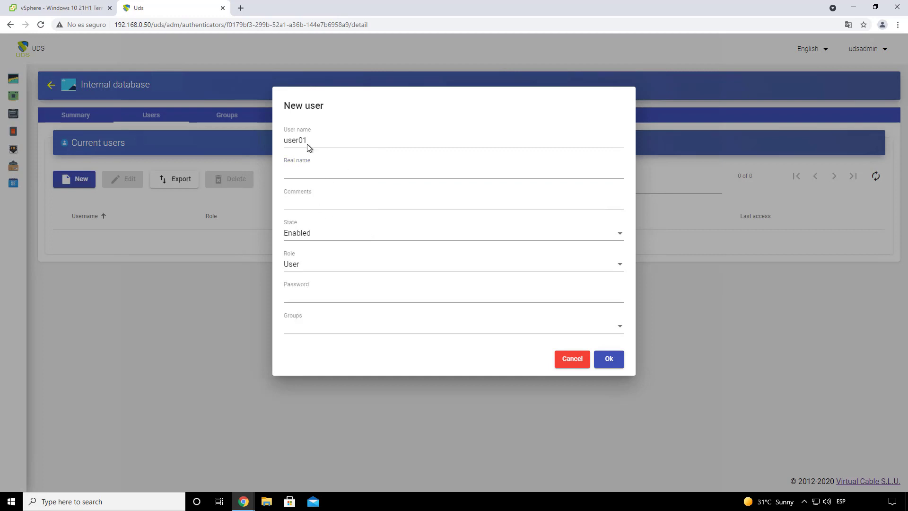
{"action": "left_click_drag", "start_coordinate": [307, 143], "coordinate": [280, 142]}
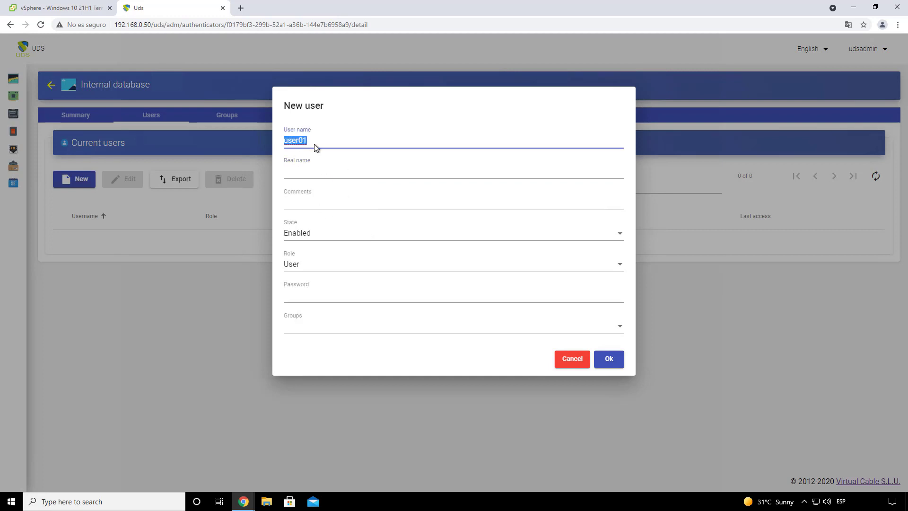
{"action": "left_click", "coordinate": [277, 129]}
{"action": "left_click_drag", "start_coordinate": [315, 145], "coordinate": [282, 138]}
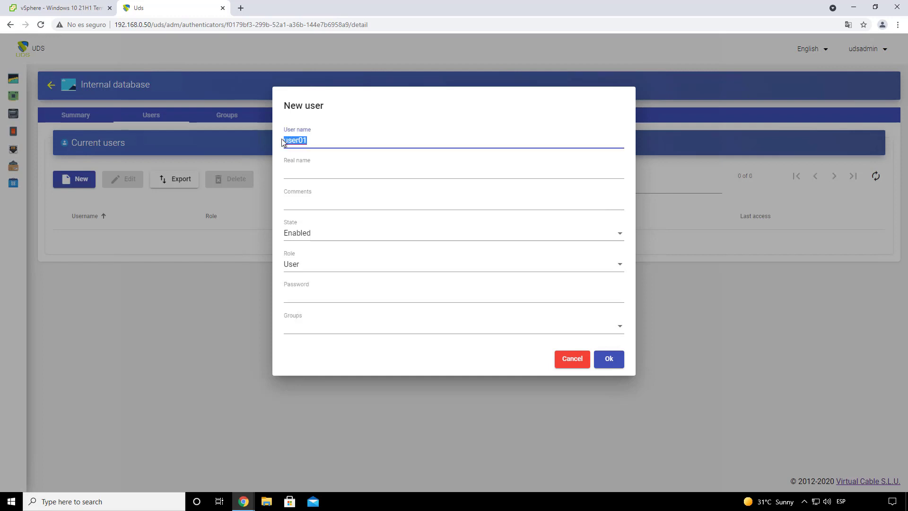
Step: Give user01 the User role, a password and membership in the users group, then create it
{"action": "left_click", "coordinate": [310, 265]}
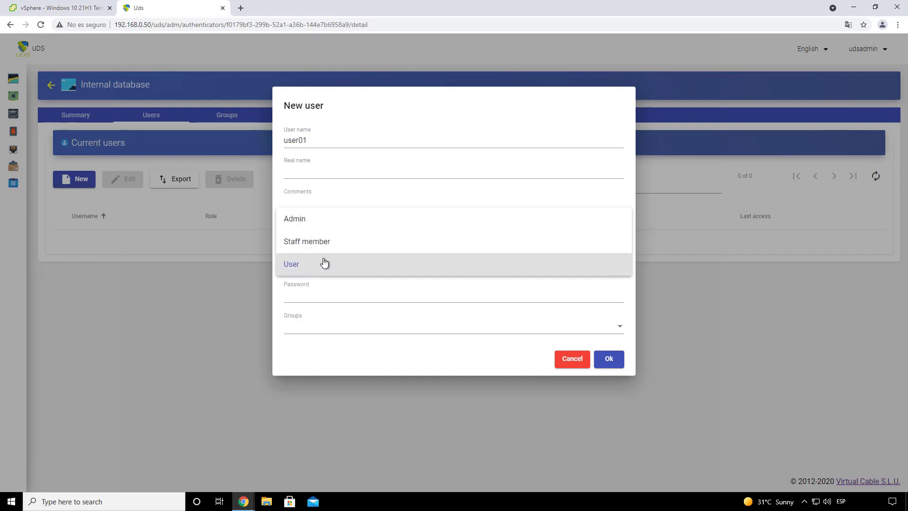
{"action": "left_click", "coordinate": [318, 267]}
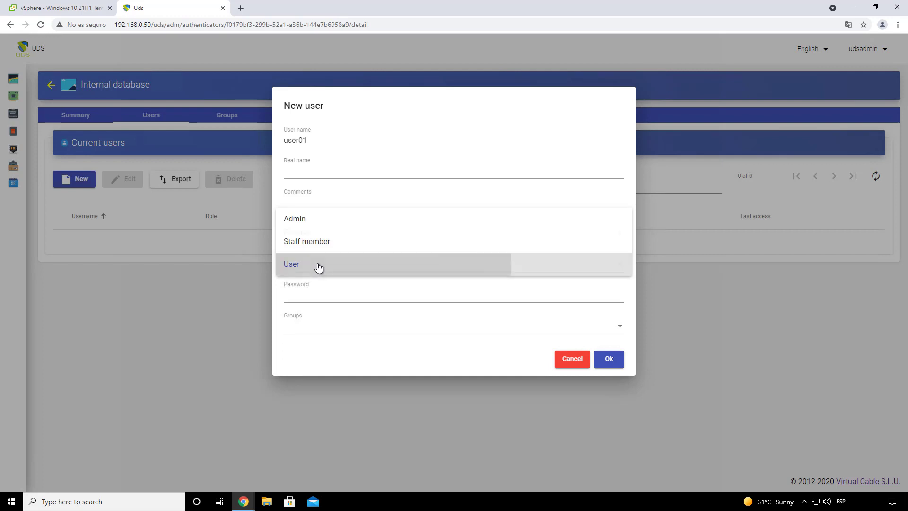
{"action": "left_click", "coordinate": [316, 292]}
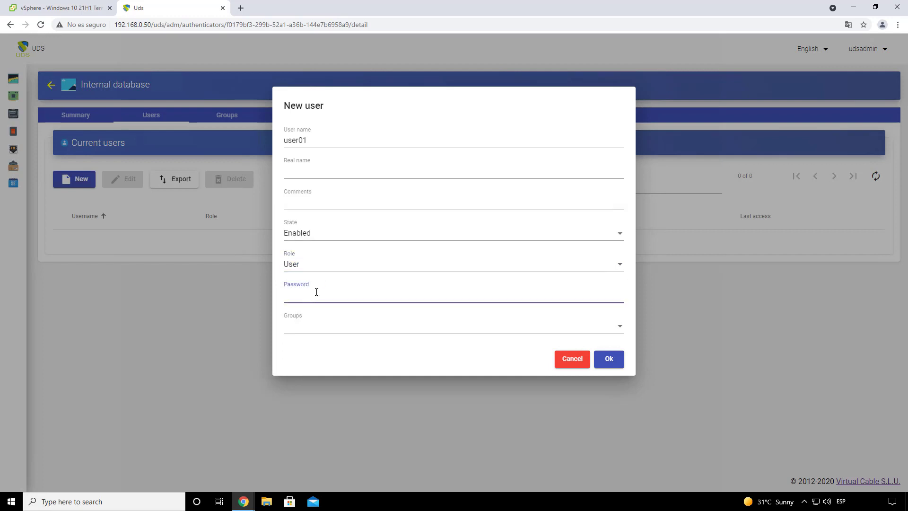
{"action": "left_click", "coordinate": [313, 334]}
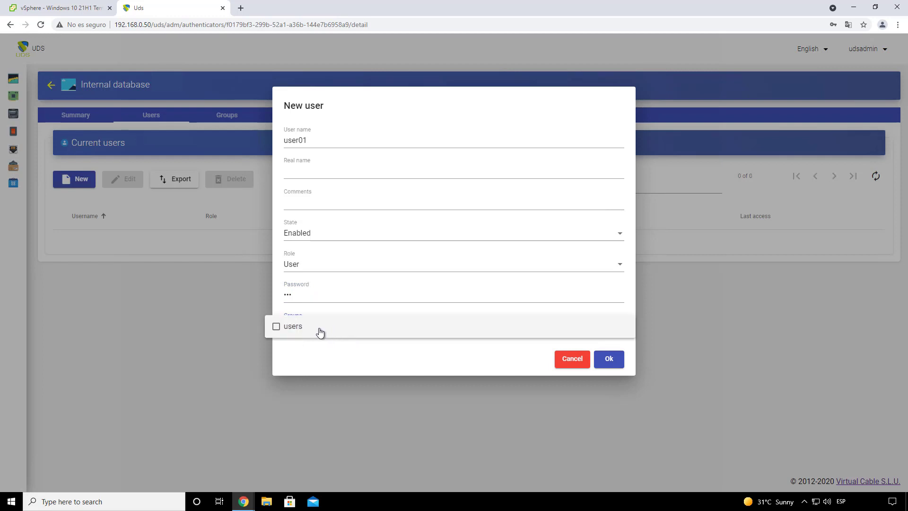
{"action": "left_click", "coordinate": [320, 332]}
{"action": "left_click", "coordinate": [491, 363]}
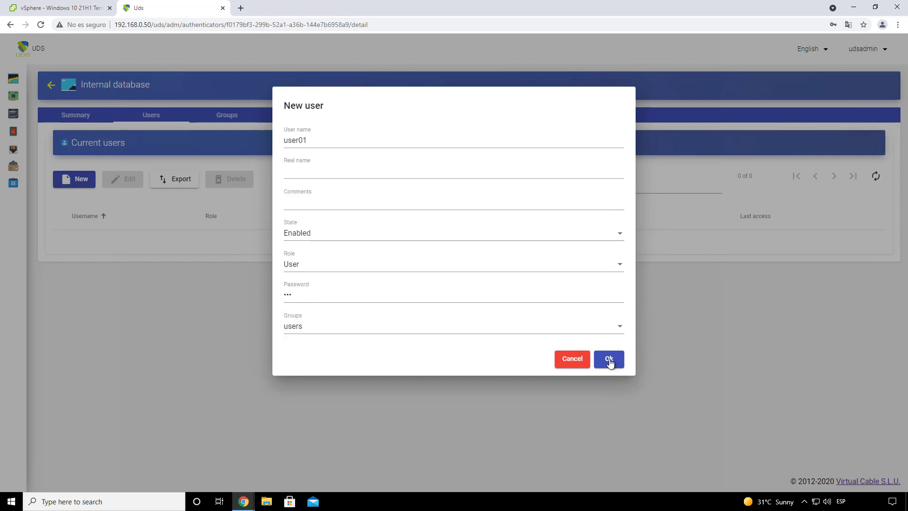
{"action": "left_click", "coordinate": [609, 359]}
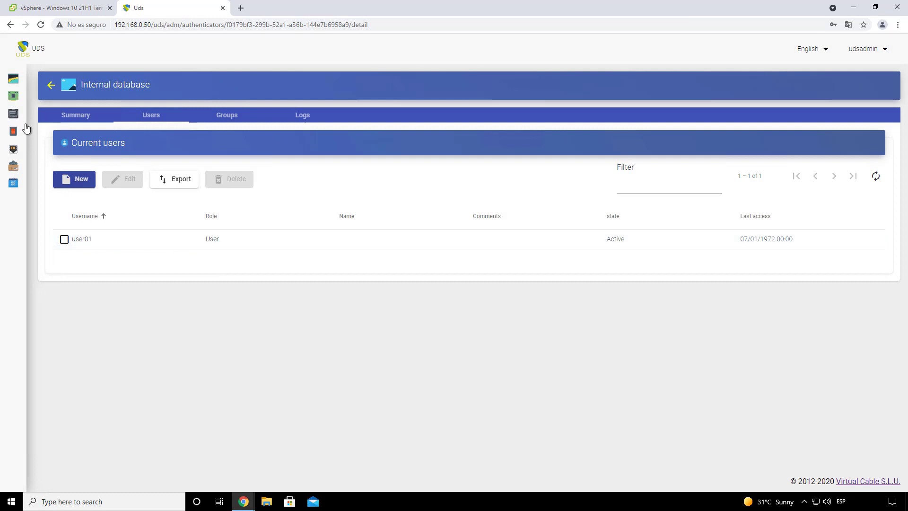
Step: Go to the OS Managers page and bring up the list of OS manager types
{"action": "mouse_move", "coordinate": [26, 126]}
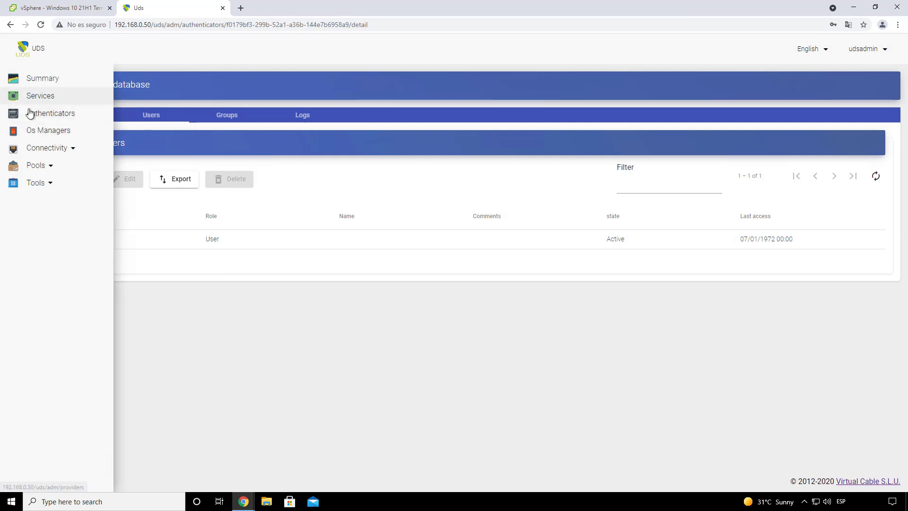
{"action": "left_click", "coordinate": [59, 133]}
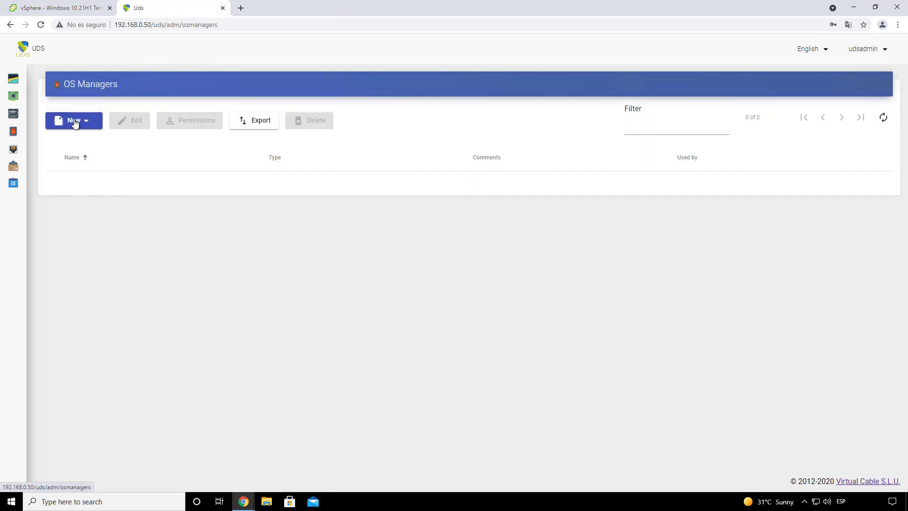
{"action": "left_click", "coordinate": [74, 121]}
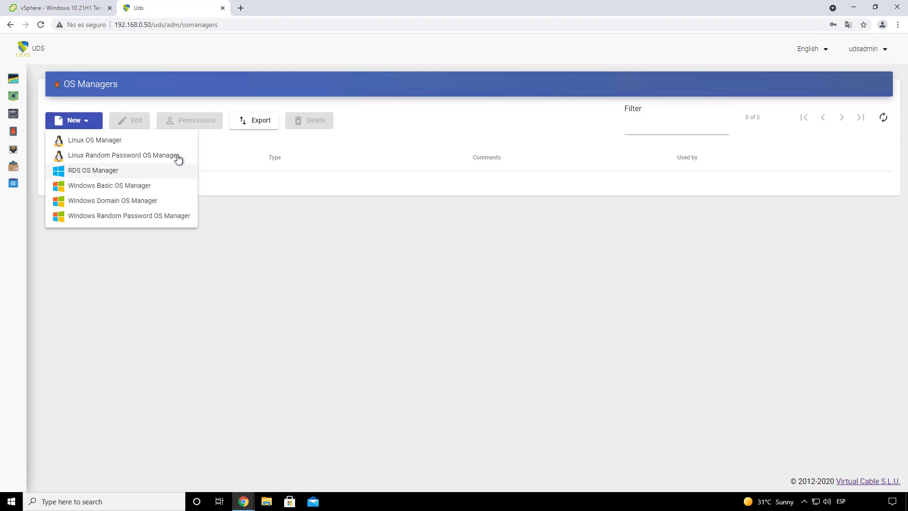
Step: Create a Linux OS Manager named 'Linux OS Manager'
{"action": "left_click", "coordinate": [113, 143]}
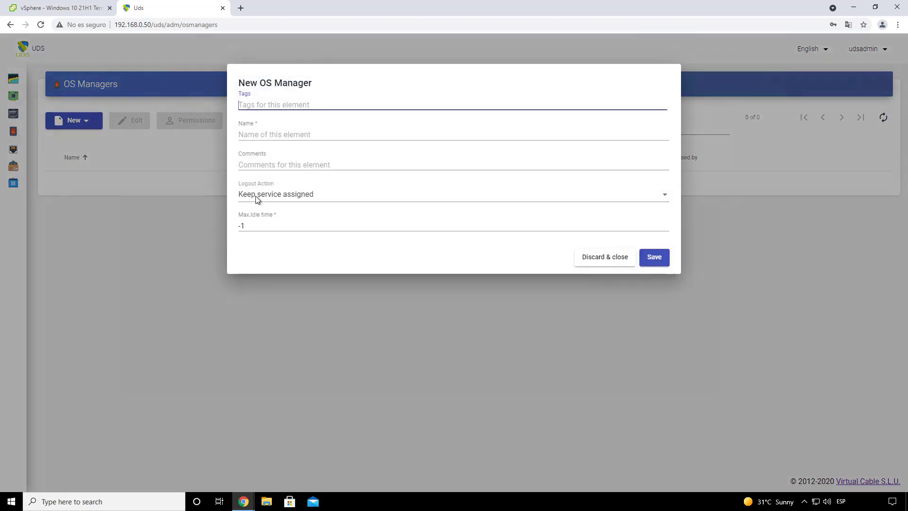
{"action": "left_click", "coordinate": [268, 136]}
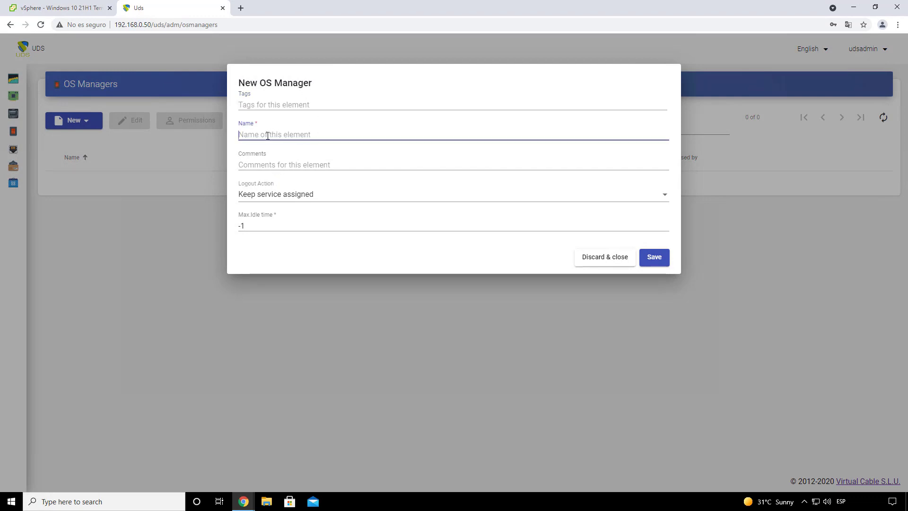
{"action": "type", "text": "Linux OS Manager"}
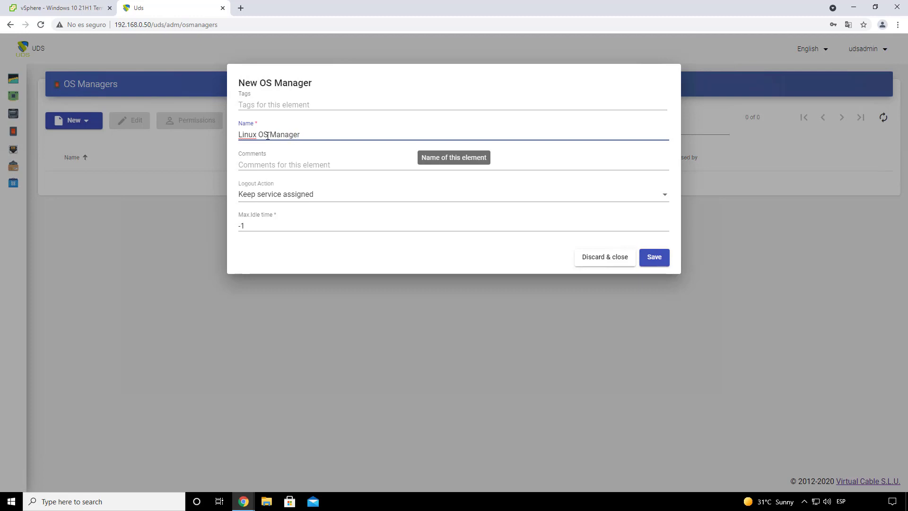
{"action": "left_click", "coordinate": [320, 252]}
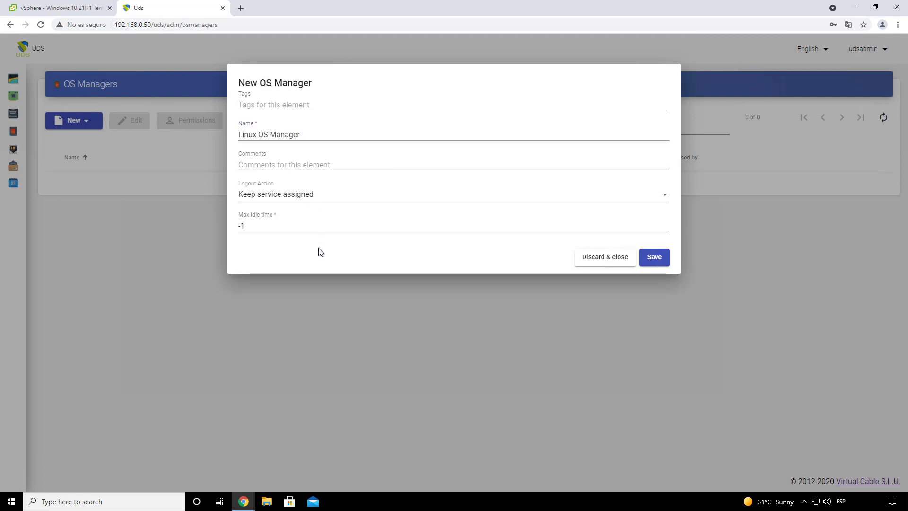
Step: Set its logout action to Remove service and max idle time to 300, and save it
{"action": "left_click", "coordinate": [297, 196]}
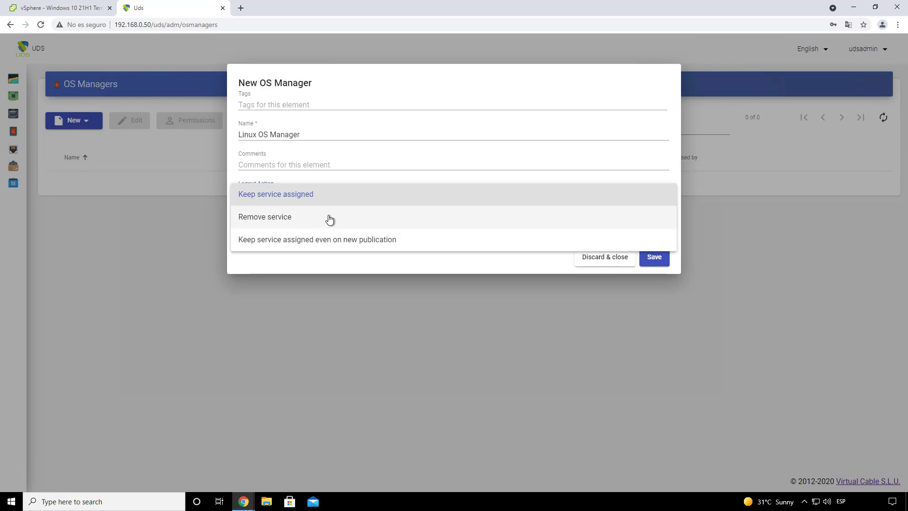
{"action": "left_click", "coordinate": [300, 219]}
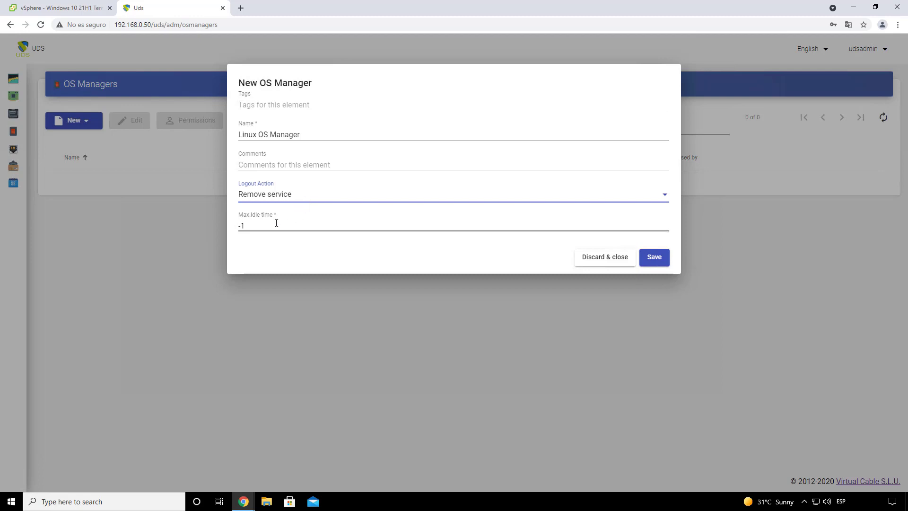
{"action": "left_click", "coordinate": [302, 199]}
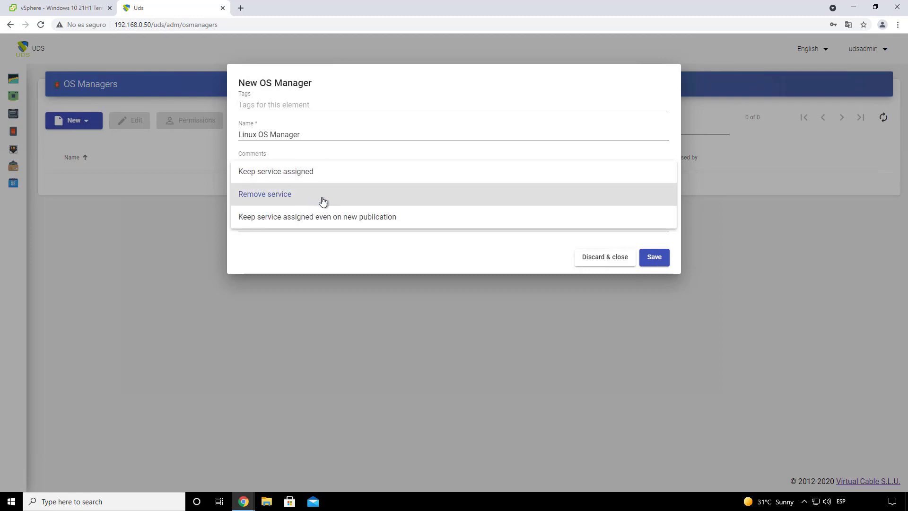
{"action": "left_click", "coordinate": [322, 202]}
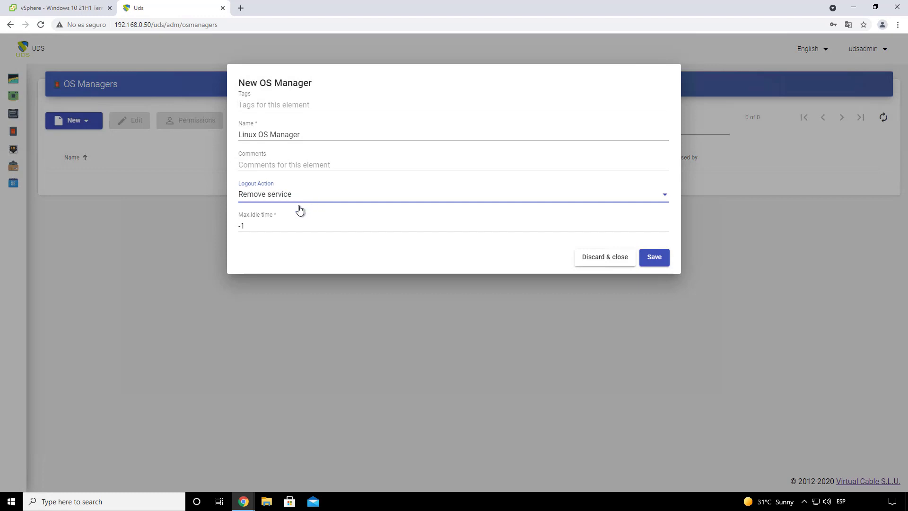
{"action": "left_click", "coordinate": [263, 226]}
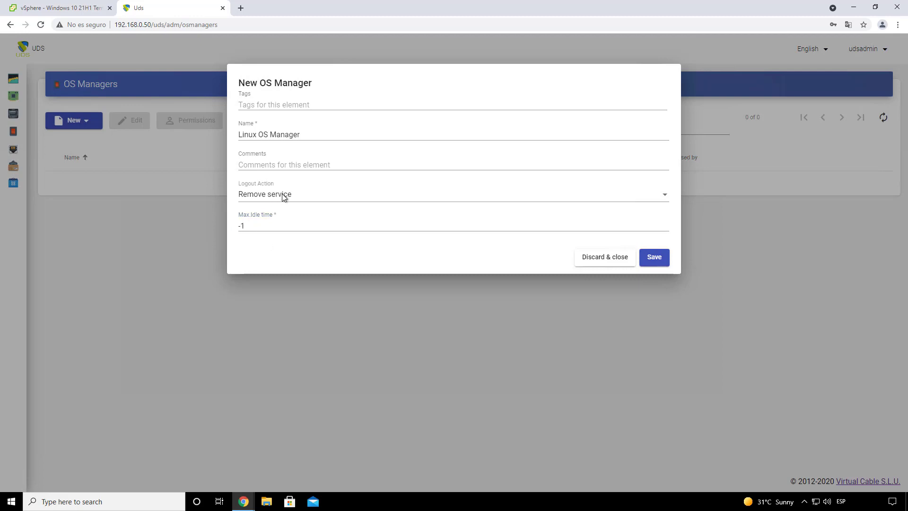
{"action": "left_click", "coordinate": [246, 225]}
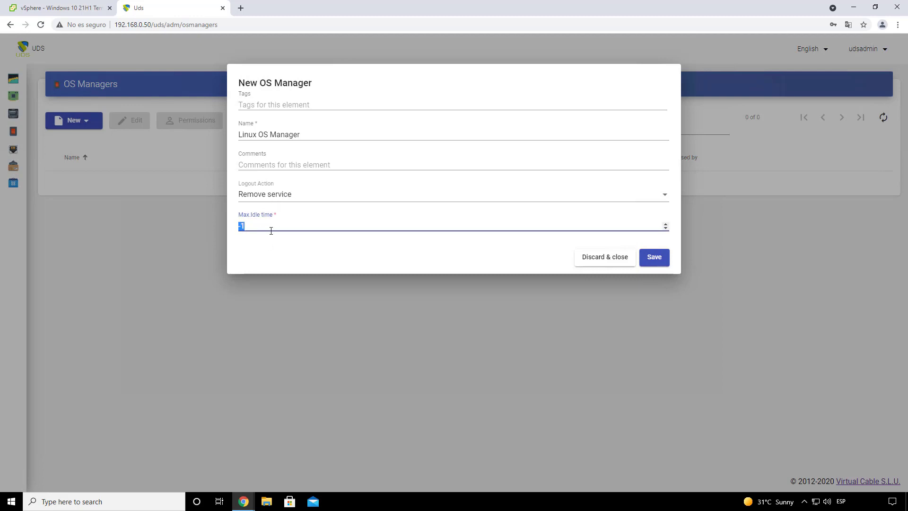
{"action": "left_click", "coordinate": [267, 227]}
{"action": "type", "text": "300"}
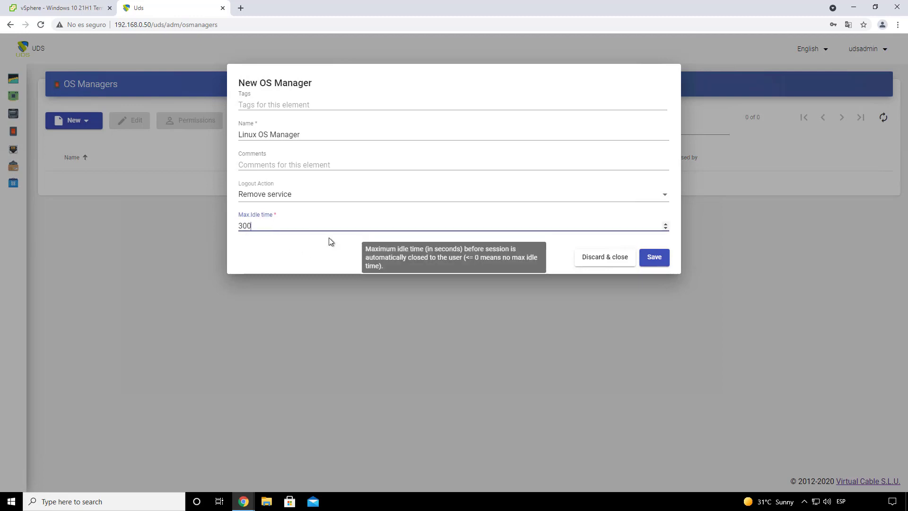
{"action": "left_click", "coordinate": [650, 263]}
{"action": "left_click", "coordinate": [73, 122]}
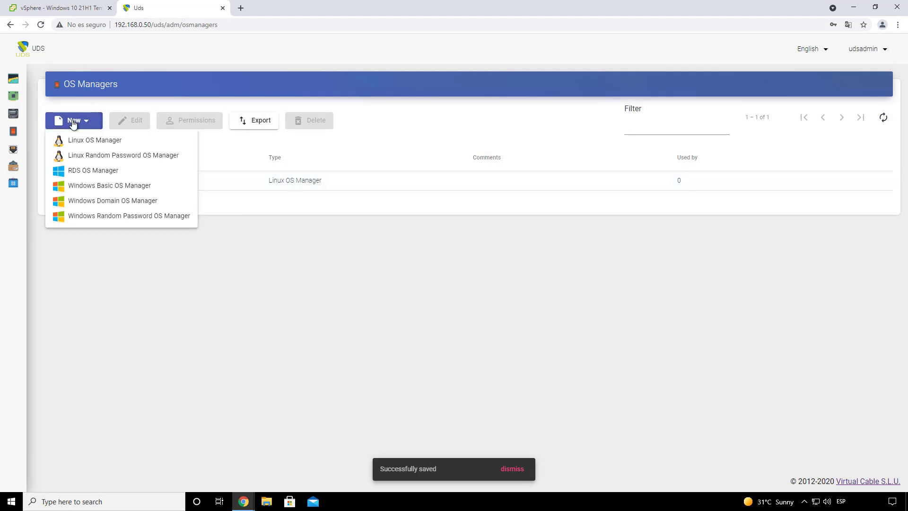
Step: Create a Windows Basic OS Manager named 'Windows OS Manager'
{"action": "left_click", "coordinate": [137, 187]}
{"action": "left_click", "coordinate": [270, 135]}
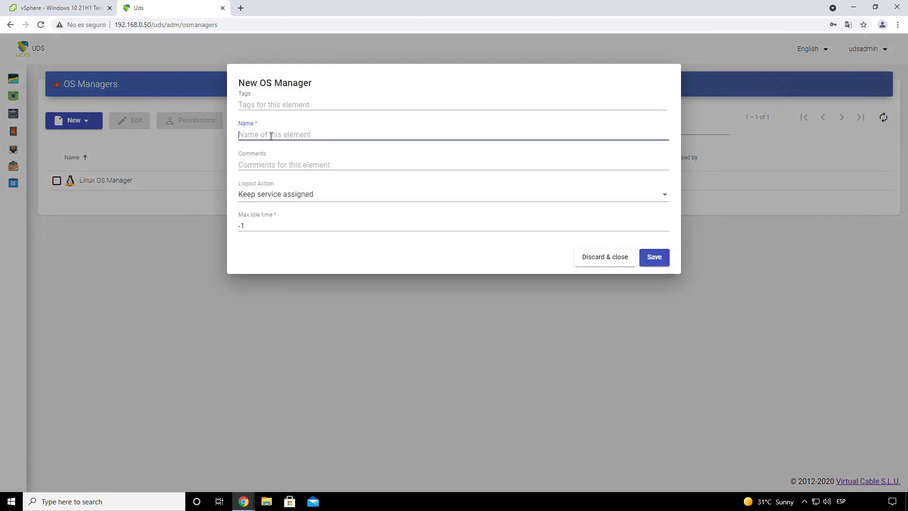
{"action": "type", "text": "W"}
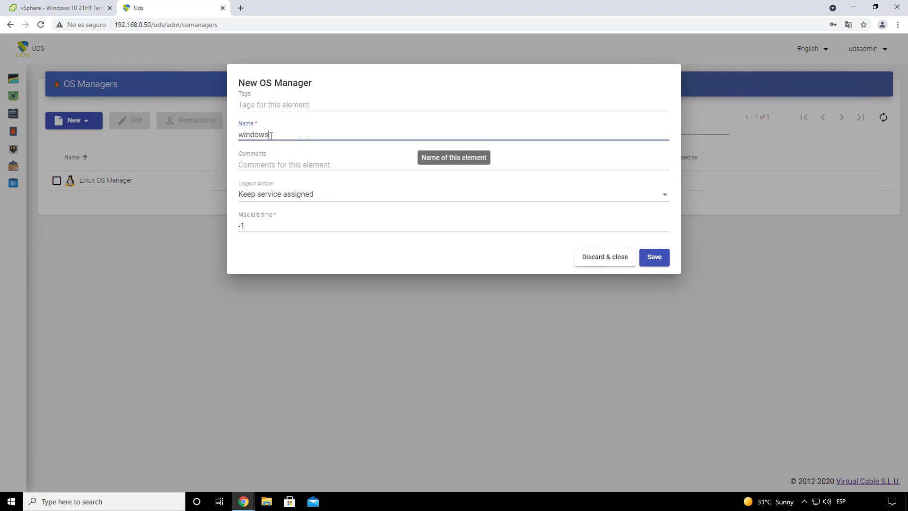
{"action": "type", "text": "indows OS Manager"}
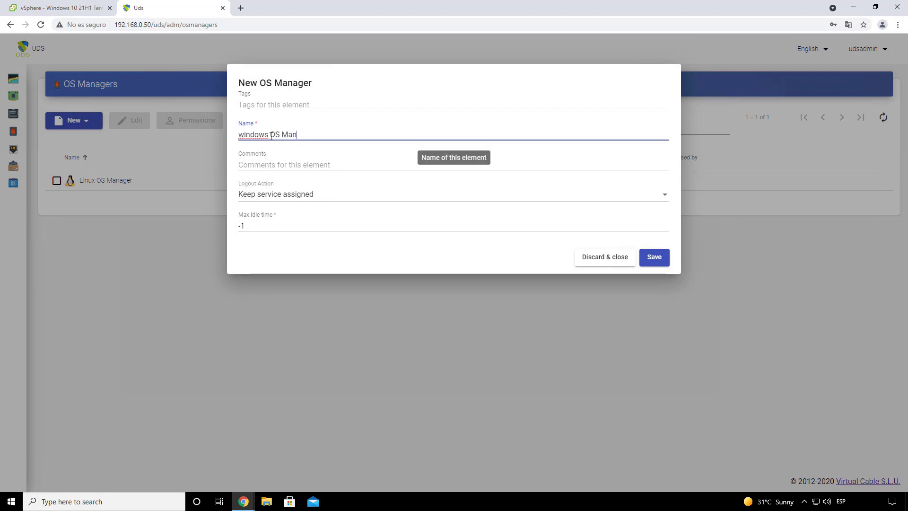
{"action": "left_click", "coordinate": [243, 136]}
{"action": "key", "text": "BackSpace"}
{"action": "type", "text": "W"}
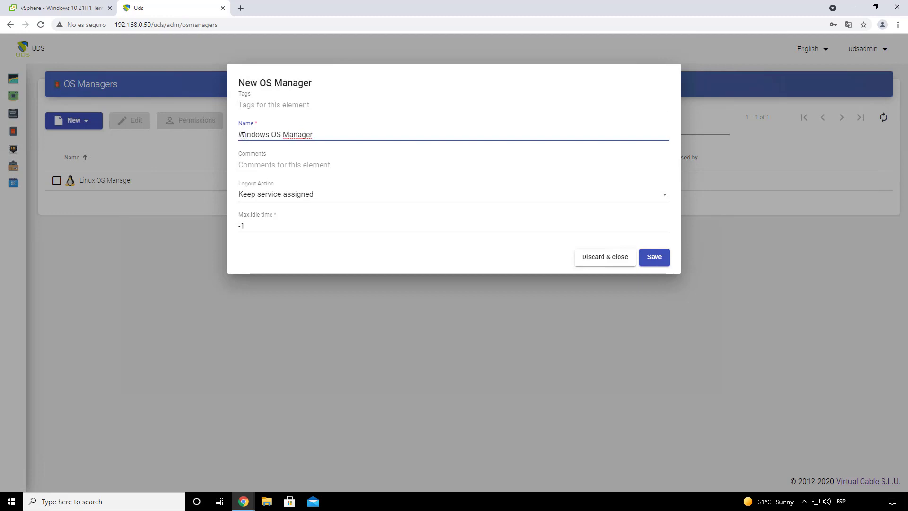
Step: Set its logout action to Remove service, keep a 300-second max idle time, and save
{"action": "left_click", "coordinate": [276, 193]}
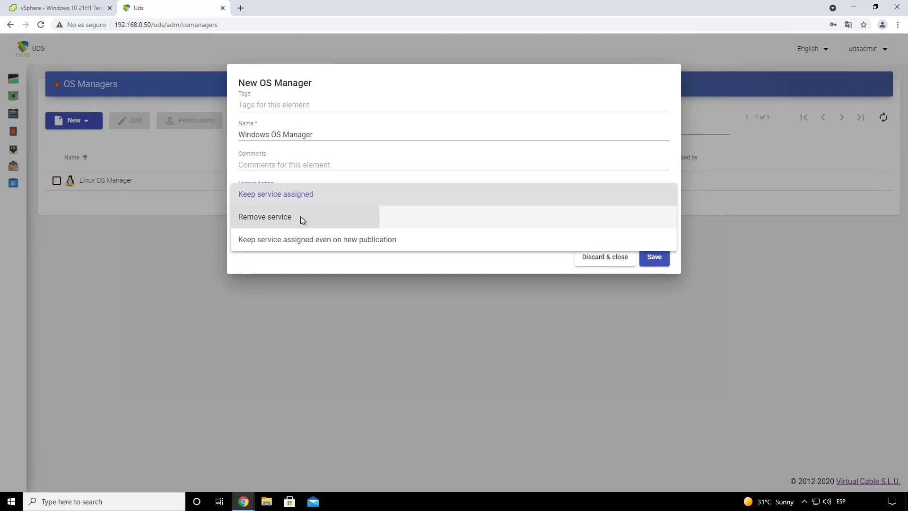
{"action": "left_click", "coordinate": [300, 216]}
{"action": "left_click", "coordinate": [269, 226]}
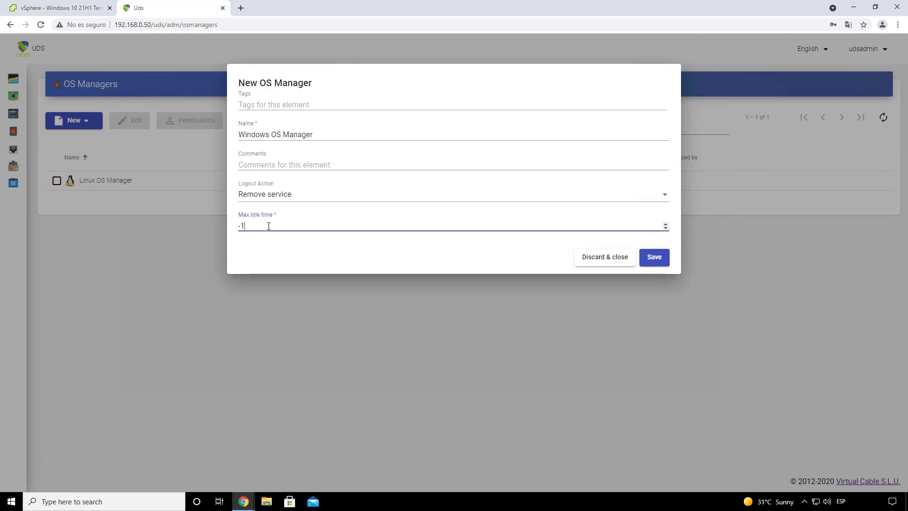
{"action": "left_click_drag", "start_coordinate": [259, 226], "coordinate": [225, 230]}
{"action": "left_click", "coordinate": [659, 260]}
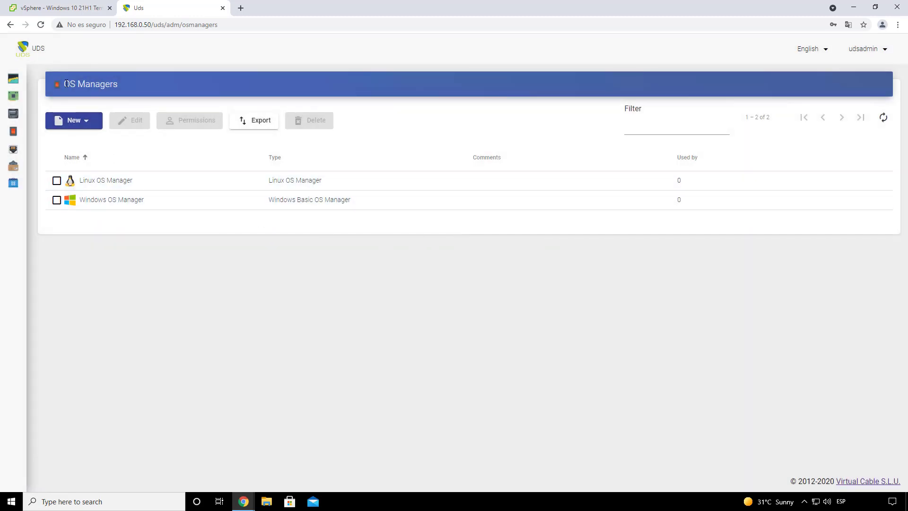
Step: On the Transports page, start a new Direct RDP transport
{"action": "mouse_move", "coordinate": [15, 145]}
{"action": "left_click", "coordinate": [51, 147]}
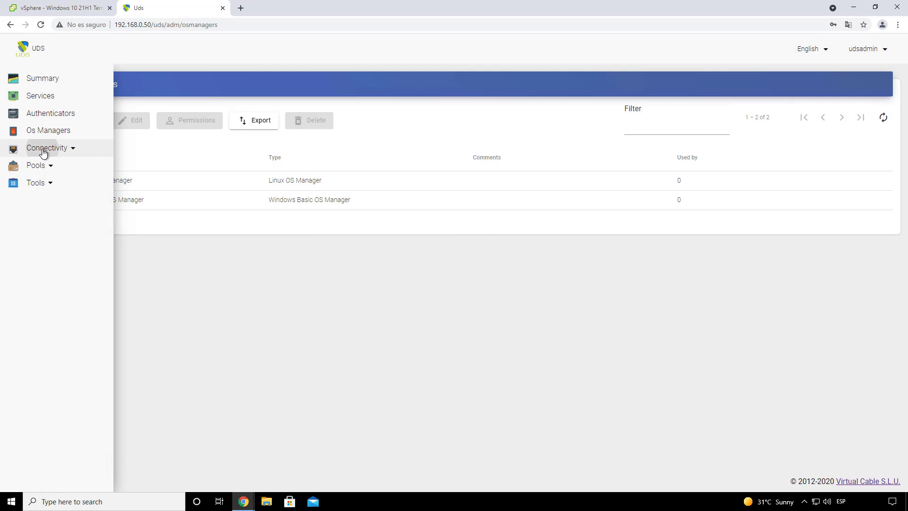
{"action": "left_click", "coordinate": [59, 166]}
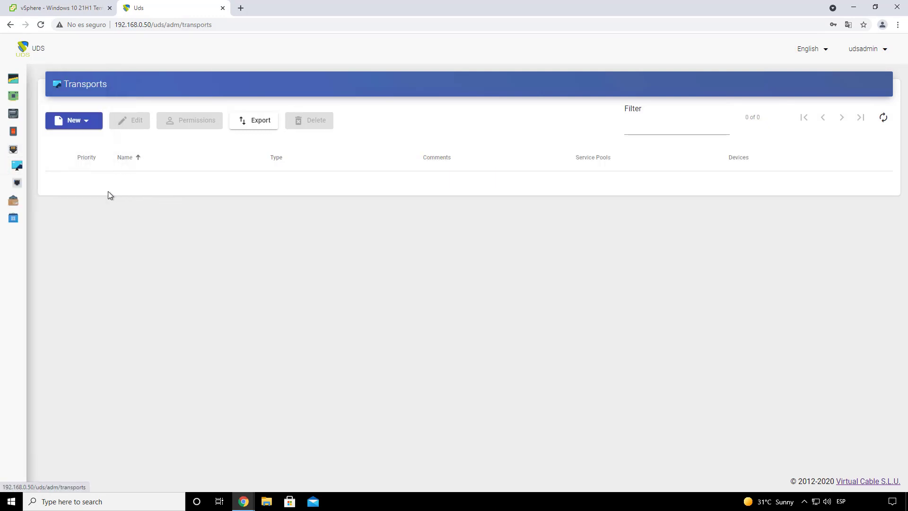
{"action": "left_click", "coordinate": [74, 121]}
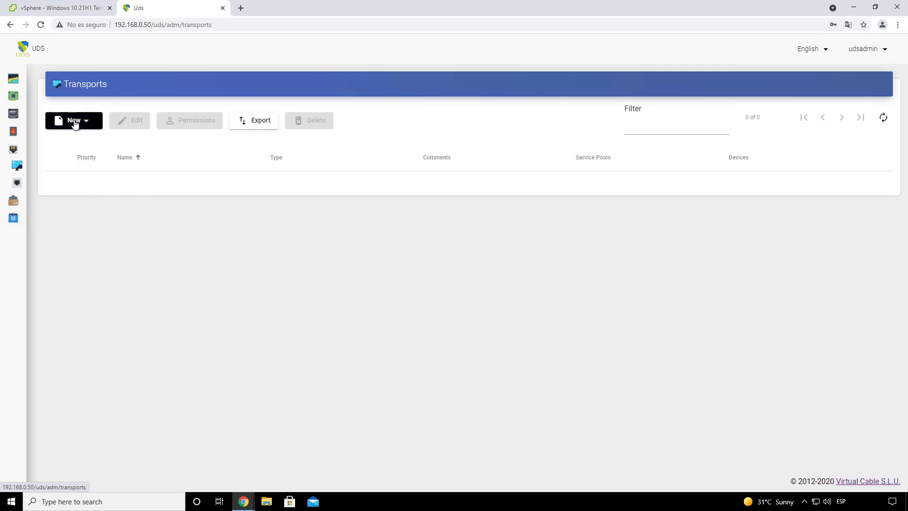
{"action": "left_click", "coordinate": [75, 122]}
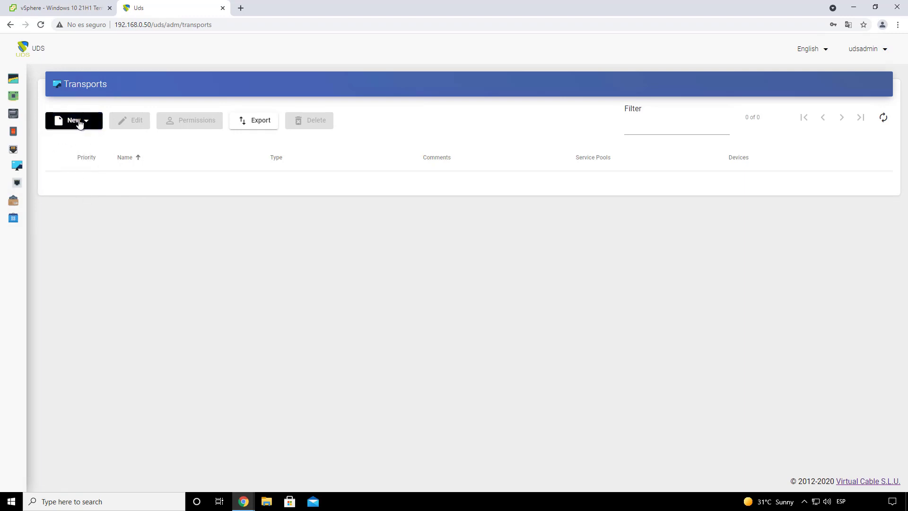
{"action": "left_click", "coordinate": [79, 123]}
{"action": "mouse_move", "coordinate": [79, 142]}
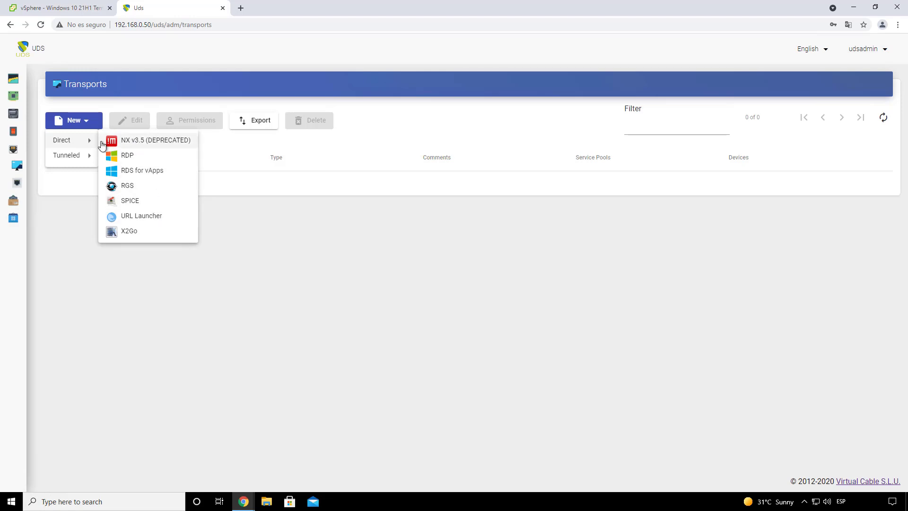
{"action": "mouse_move", "coordinate": [77, 160]}
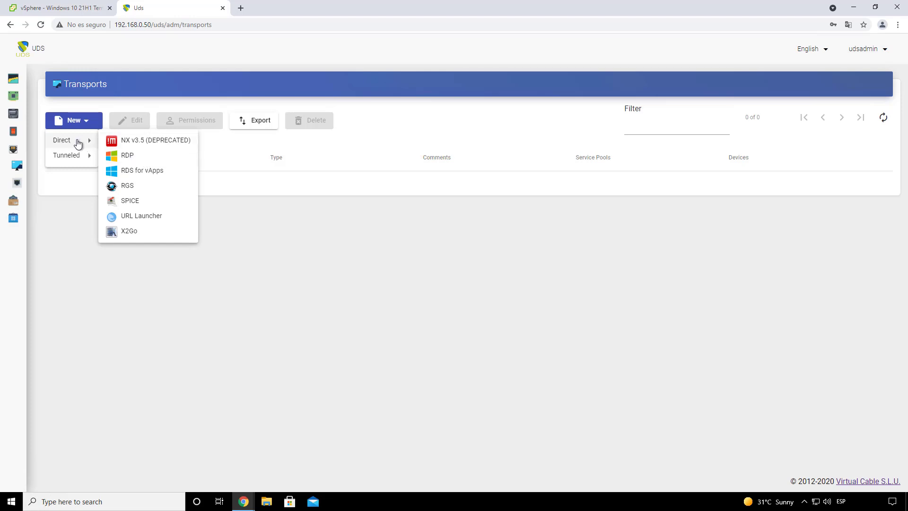
{"action": "left_click", "coordinate": [141, 159]}
Step: Name the transport 'RDP Direct' and keep its priority at 1
{"action": "left_click", "coordinate": [256, 155]}
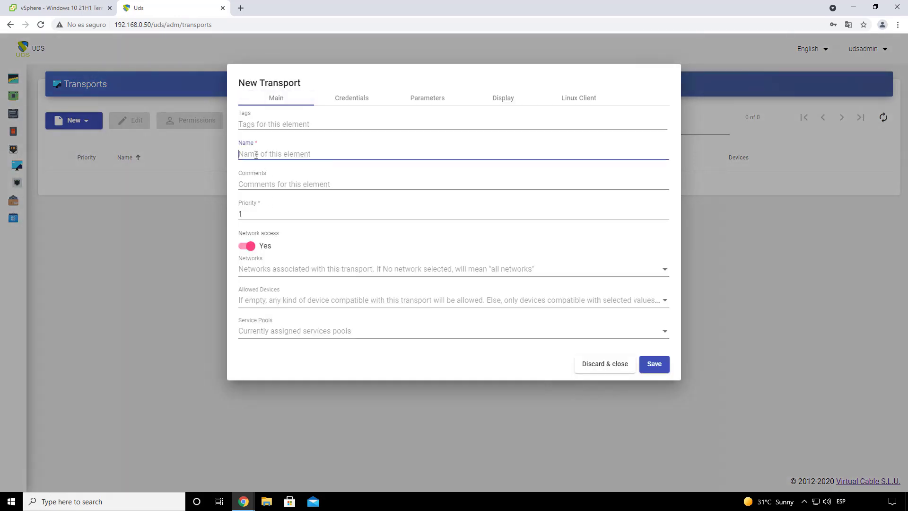
{"action": "type", "text": "RDP Direct"}
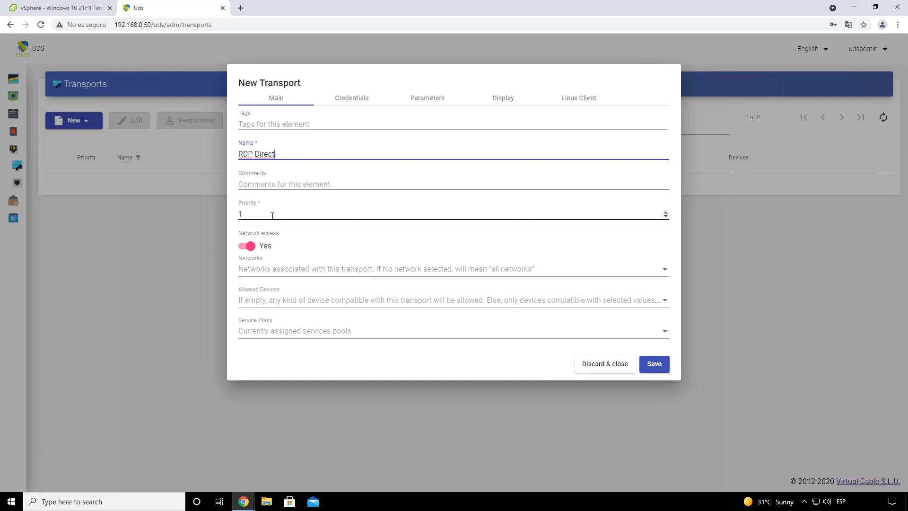
{"action": "left_click_drag", "start_coordinate": [271, 213], "coordinate": [233, 213]}
{"action": "left_click", "coordinate": [247, 218]}
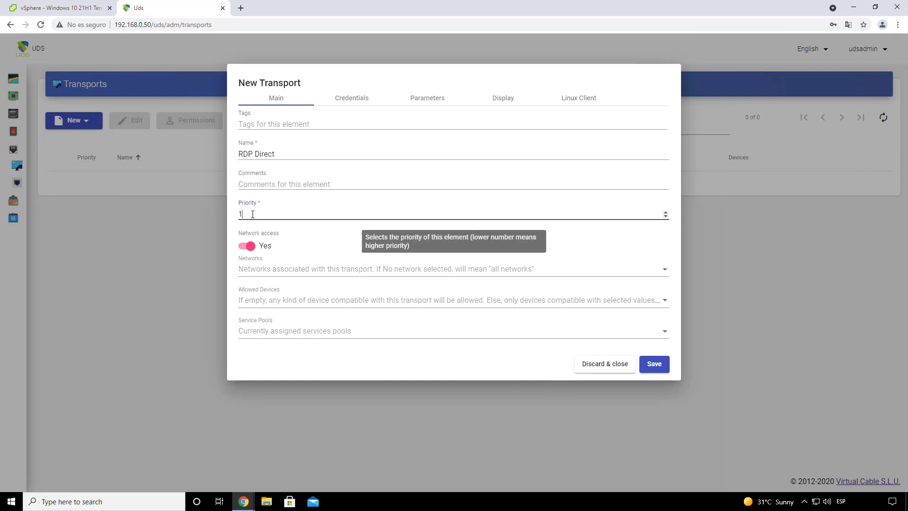
{"action": "left_click_drag", "start_coordinate": [256, 214], "coordinate": [237, 217]}
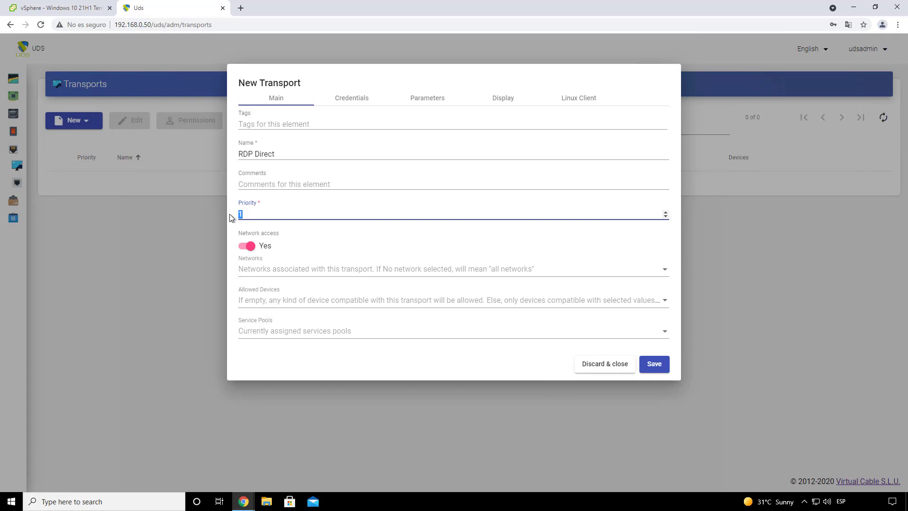
{"action": "left_click", "coordinate": [232, 218]}
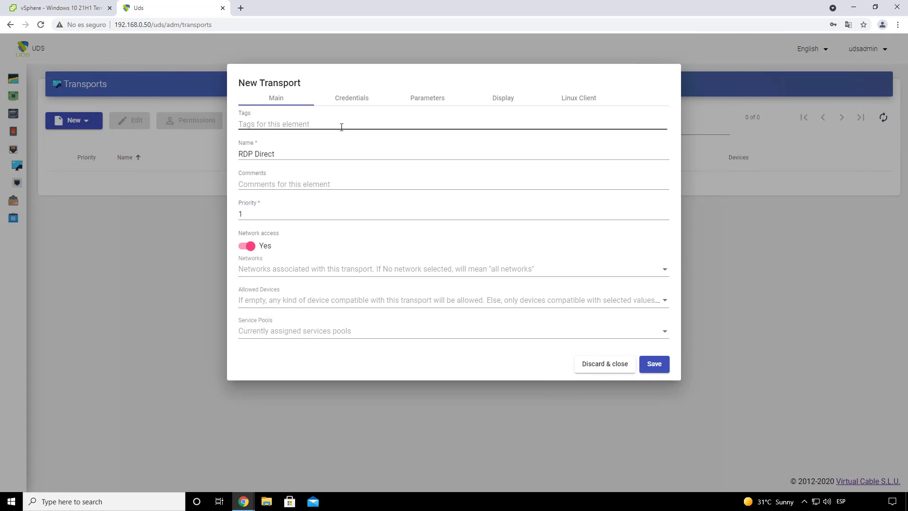
Step: Enter a fixed username and password under Credentials, leaving empty credentials off and domain blank
{"action": "left_click", "coordinate": [350, 98]}
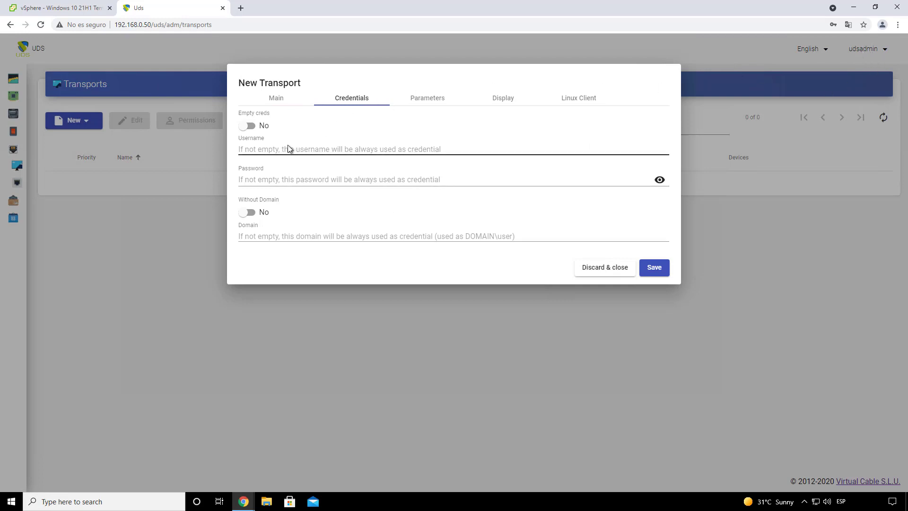
{"action": "left_click", "coordinate": [276, 149]}
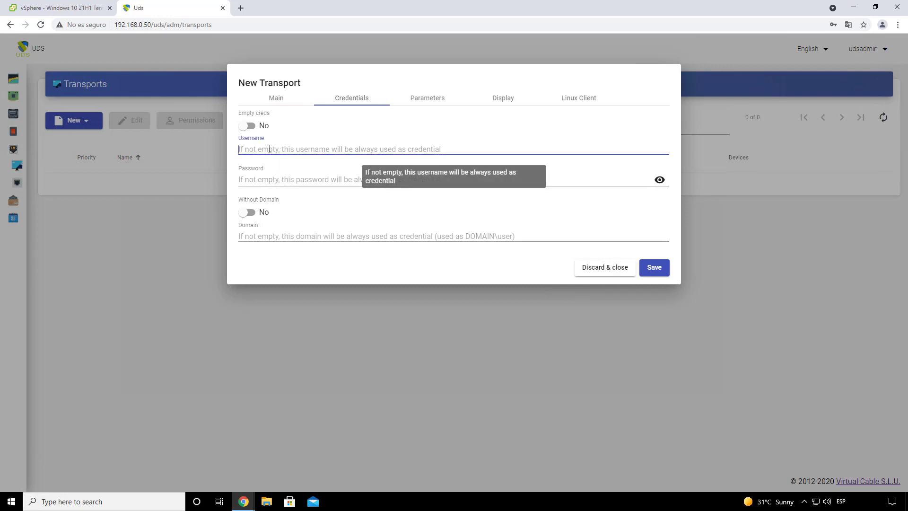
{"action": "type", "text": "uds"}
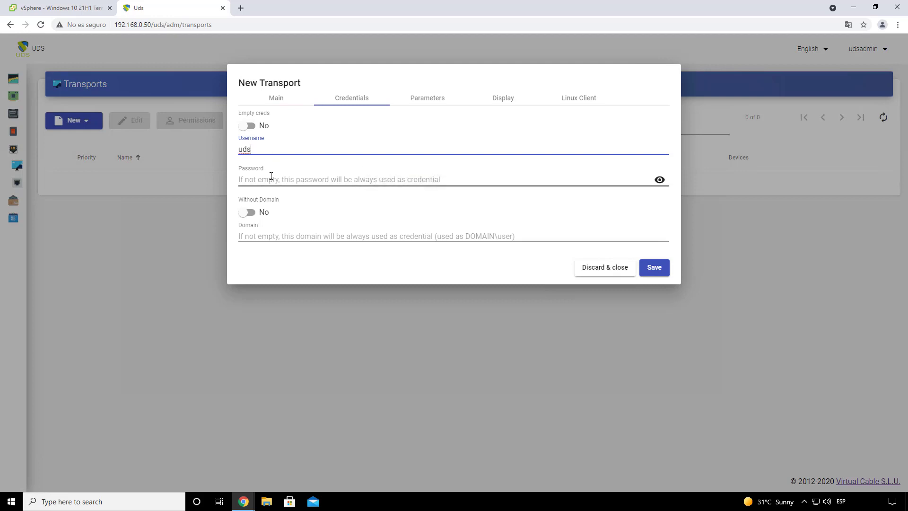
{"action": "left_click", "coordinate": [271, 176]}
{"action": "type", "text": "ud"}
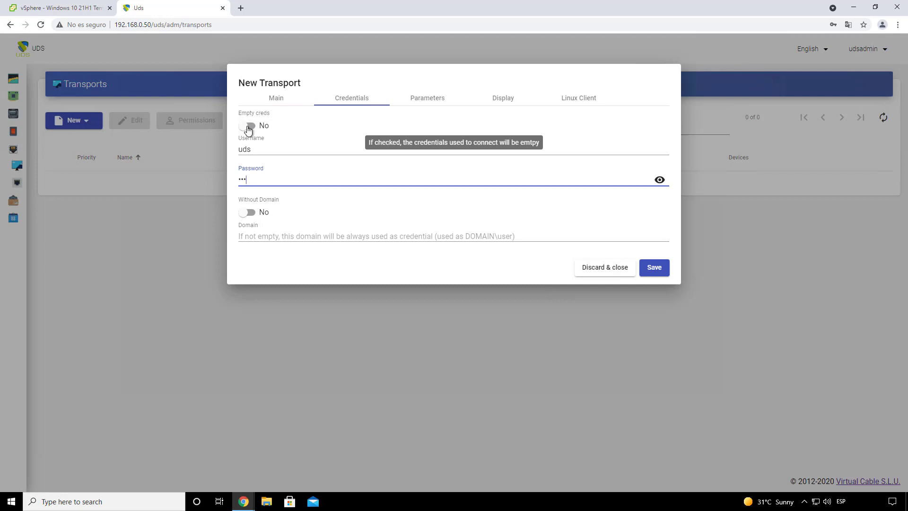
{"action": "left_click", "coordinate": [248, 127]}
{"action": "left_click", "coordinate": [248, 128]}
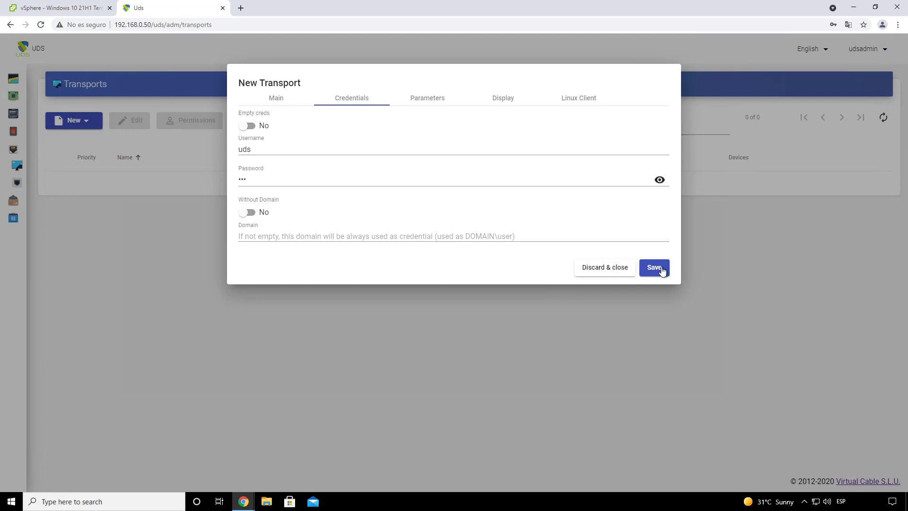
{"action": "left_click_drag", "start_coordinate": [258, 149], "coordinate": [236, 149]}
{"action": "left_click_drag", "start_coordinate": [259, 181], "coordinate": [234, 180]}
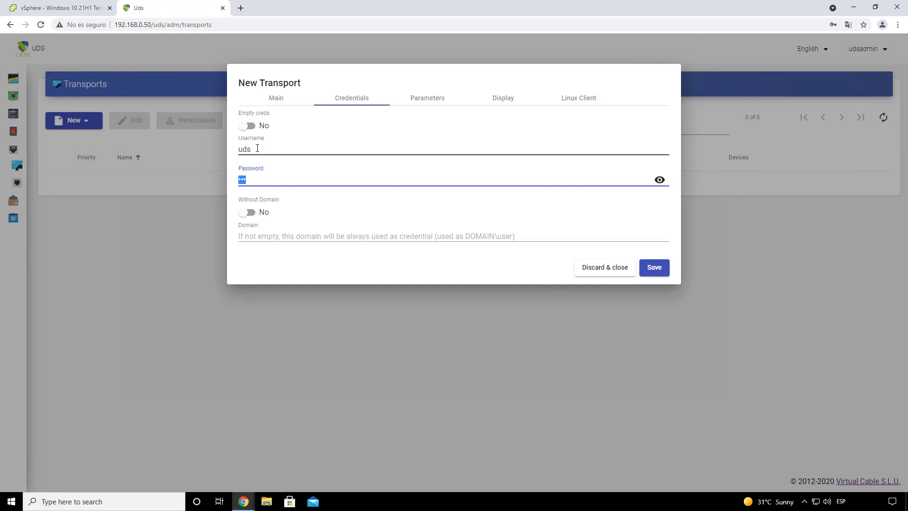
{"action": "left_click_drag", "start_coordinate": [257, 149], "coordinate": [238, 179]}
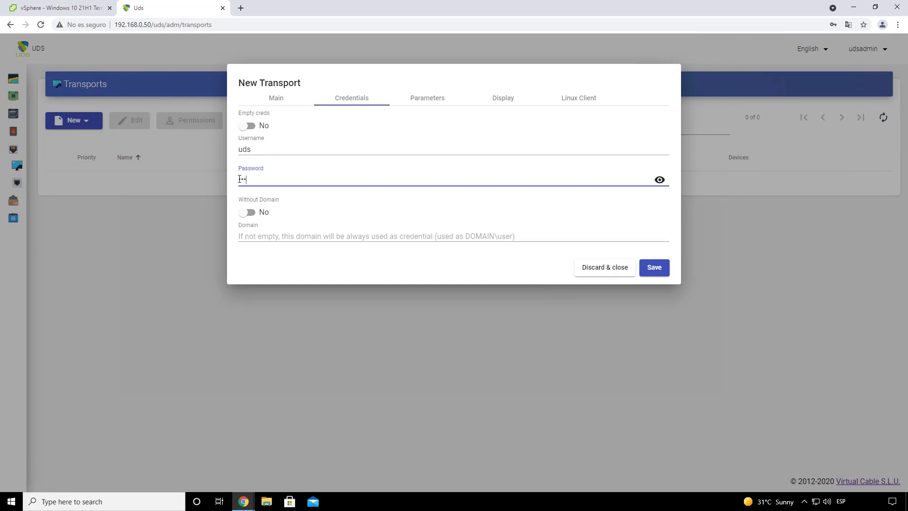
{"action": "double_click", "coordinate": [251, 149]}
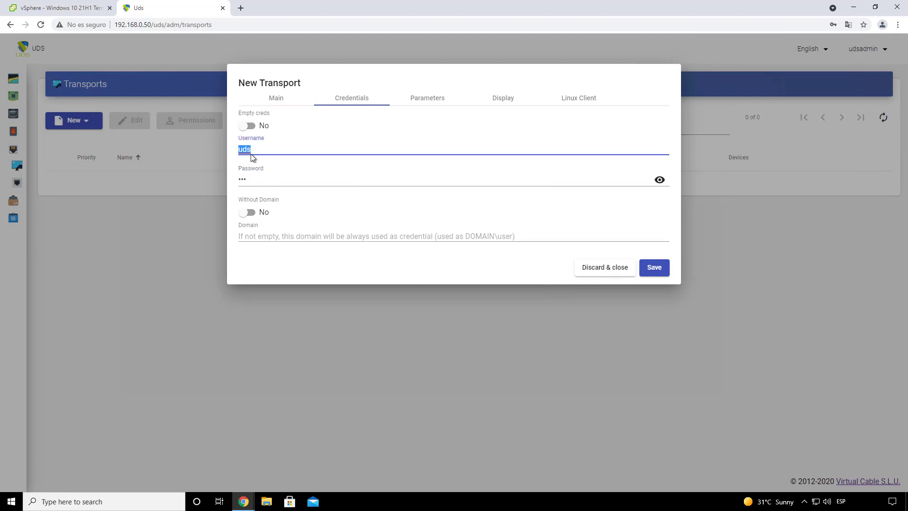
Step: Keep drives policy Allow none and default Display and Linux Client settings, then save RDP Direct
{"action": "left_click", "coordinate": [430, 101]}
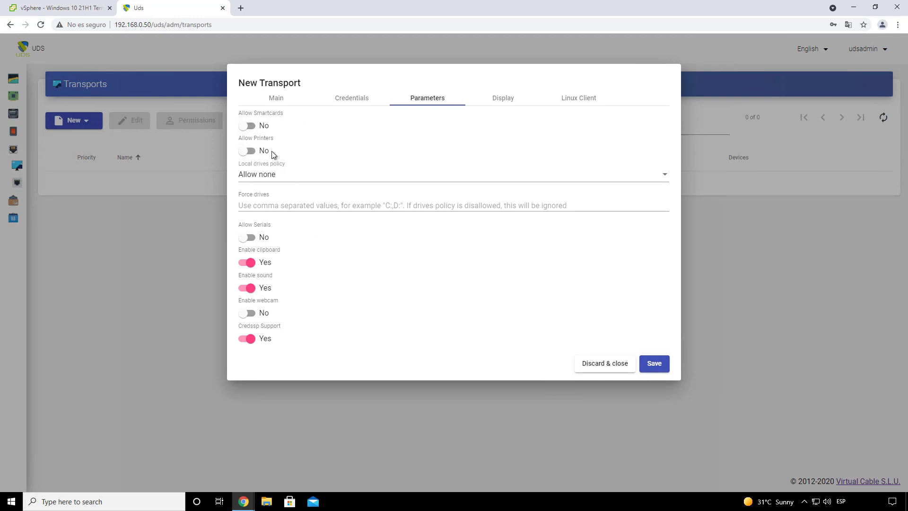
{"action": "left_click", "coordinate": [288, 180]}
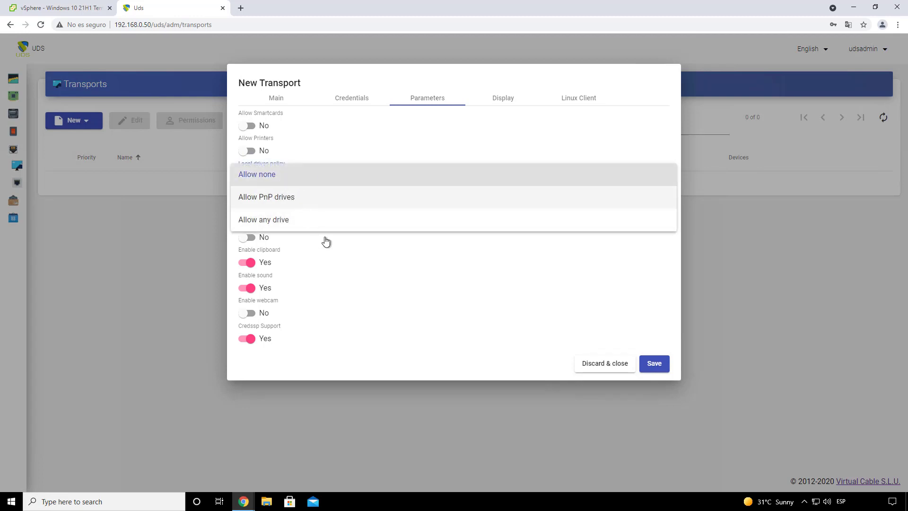
{"action": "left_click", "coordinate": [321, 277]}
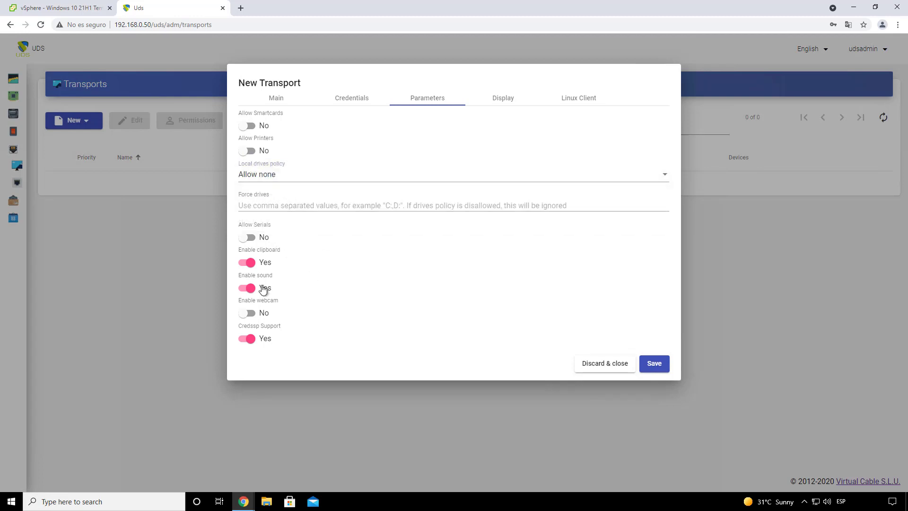
{"action": "left_click", "coordinate": [500, 97]}
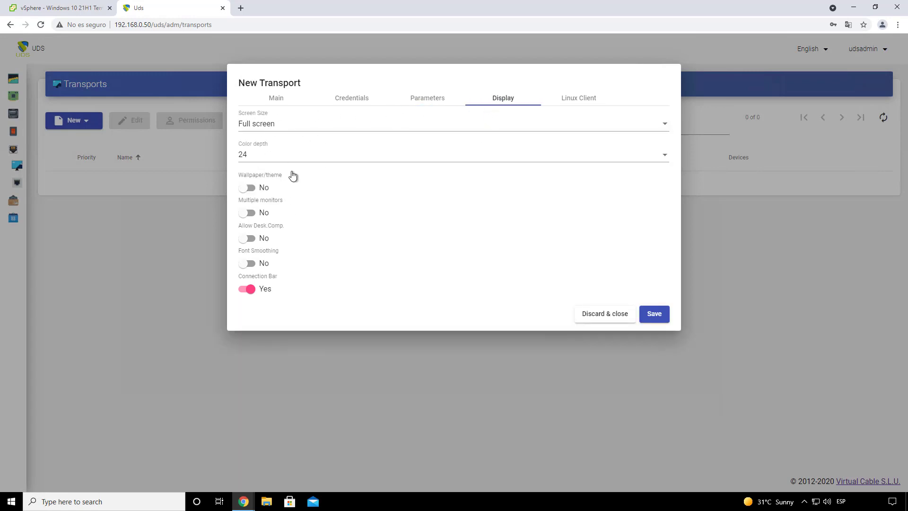
{"action": "left_click", "coordinate": [578, 99]}
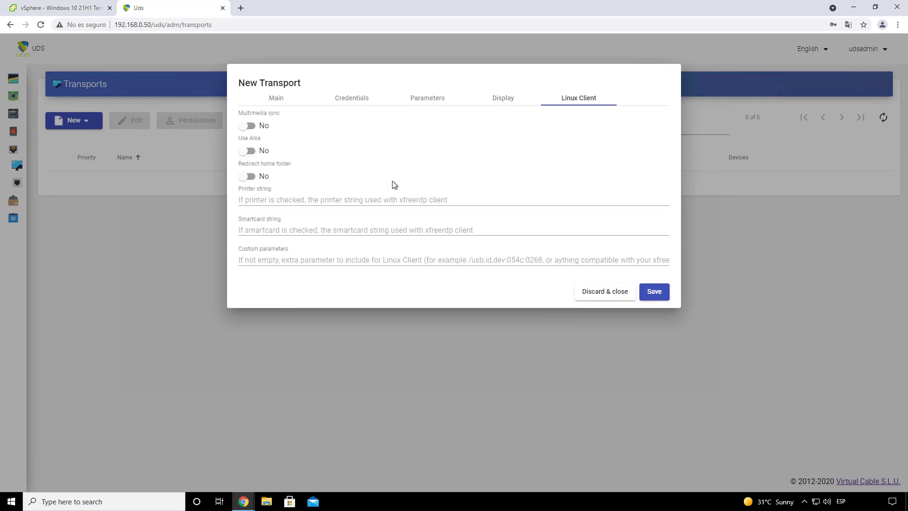
{"action": "left_click", "coordinate": [495, 103]}
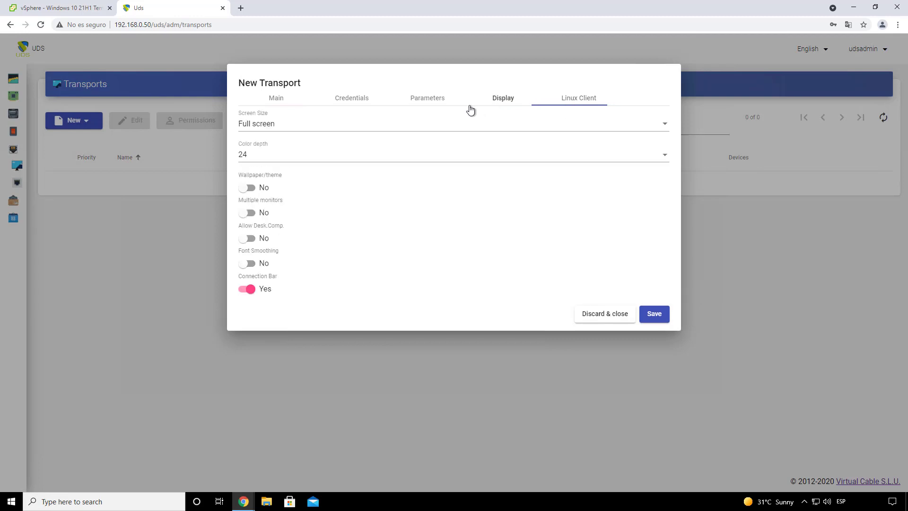
{"action": "left_click", "coordinate": [436, 103]}
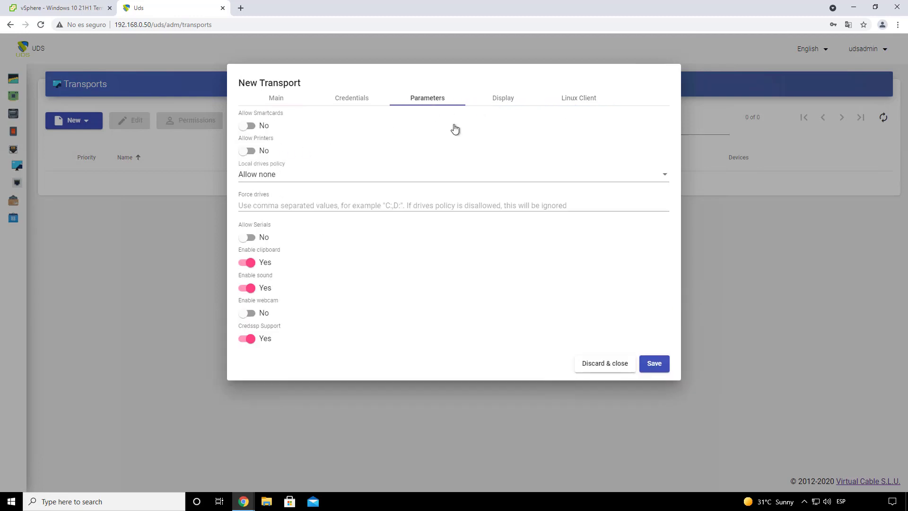
{"action": "left_click", "coordinate": [490, 101]}
{"action": "left_click", "coordinate": [565, 98]}
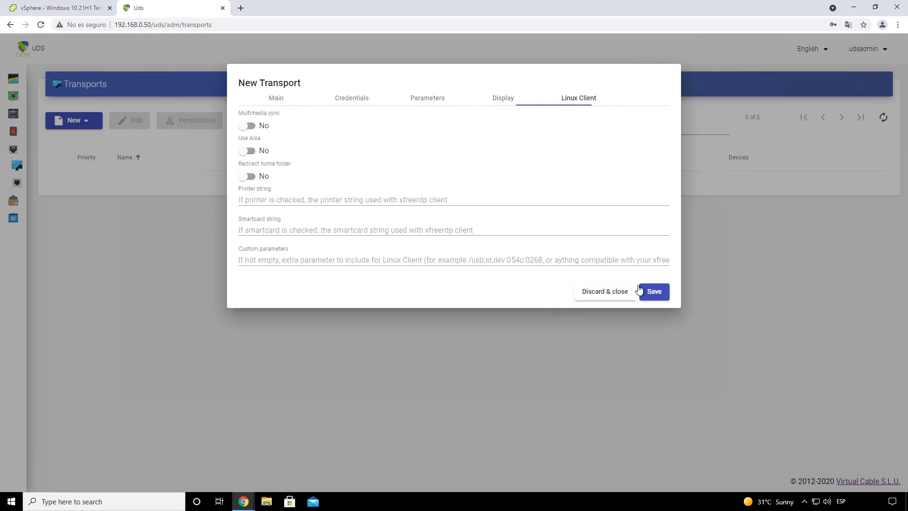
{"action": "left_click", "coordinate": [654, 291]}
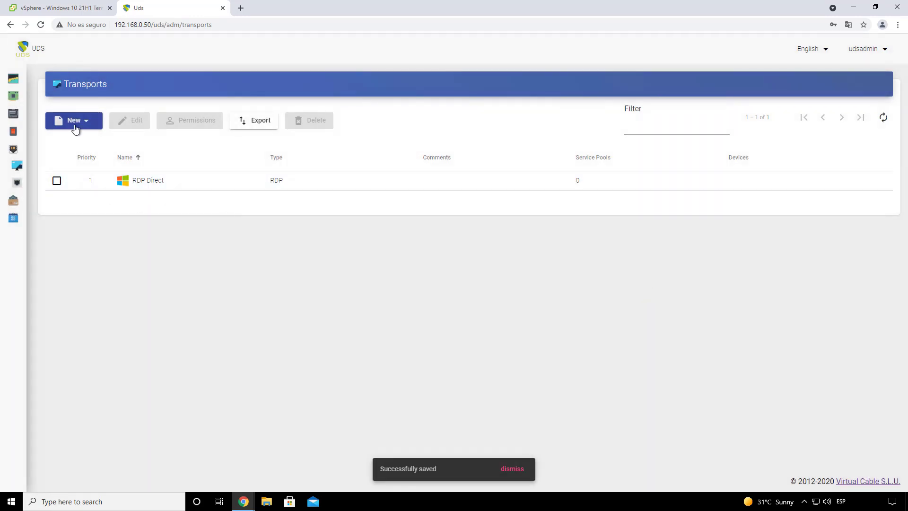
Step: Show the tunneled transport types, including HTML5 RDP, for another new transport
{"action": "left_click", "coordinate": [75, 126]}
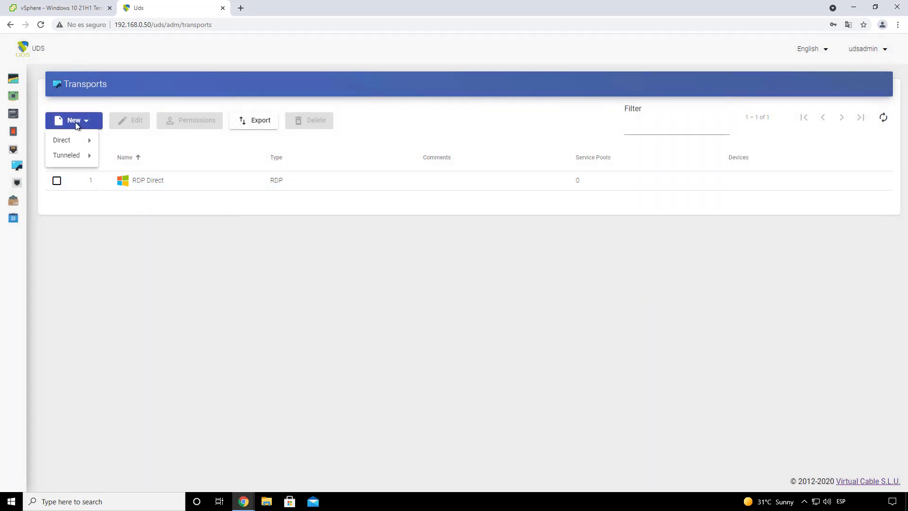
{"action": "mouse_move", "coordinate": [77, 156]}
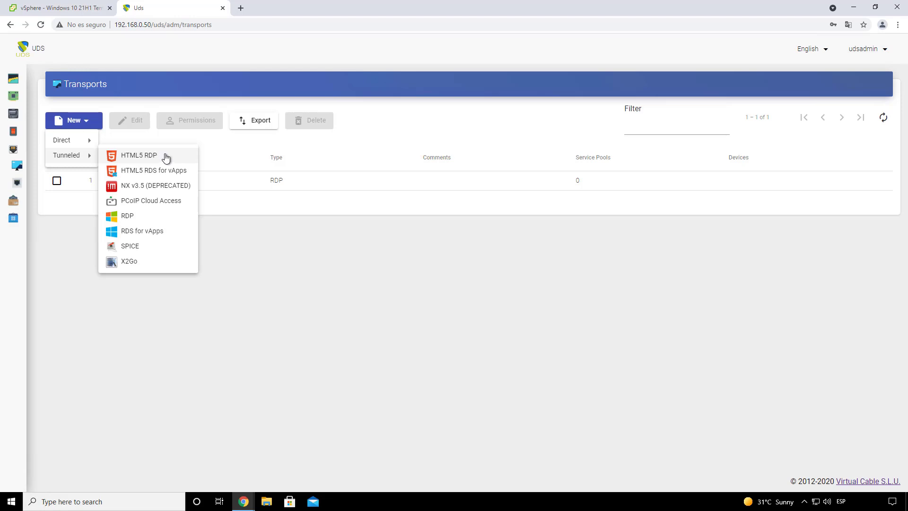
Step: Start a tunneled HTML5 RDP transport named 'HTML5' with priority 2
{"action": "left_click", "coordinate": [142, 160]}
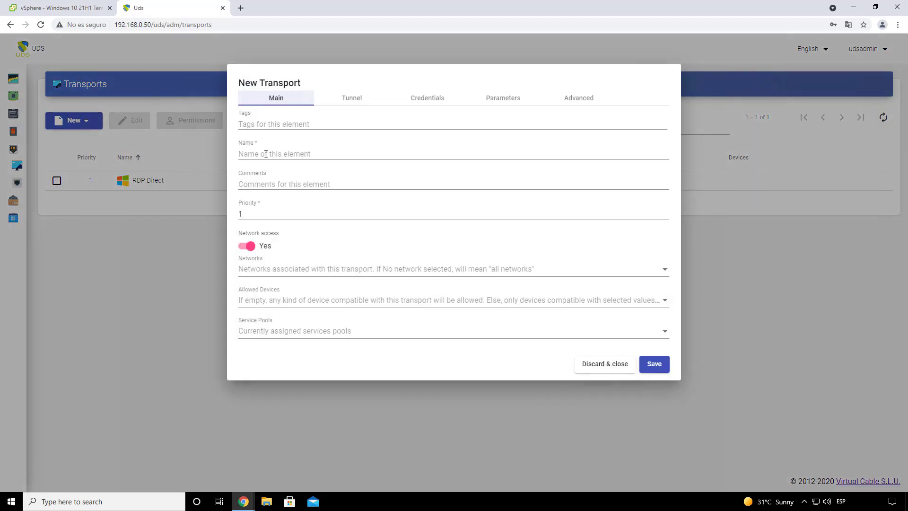
{"action": "left_click", "coordinate": [266, 154]}
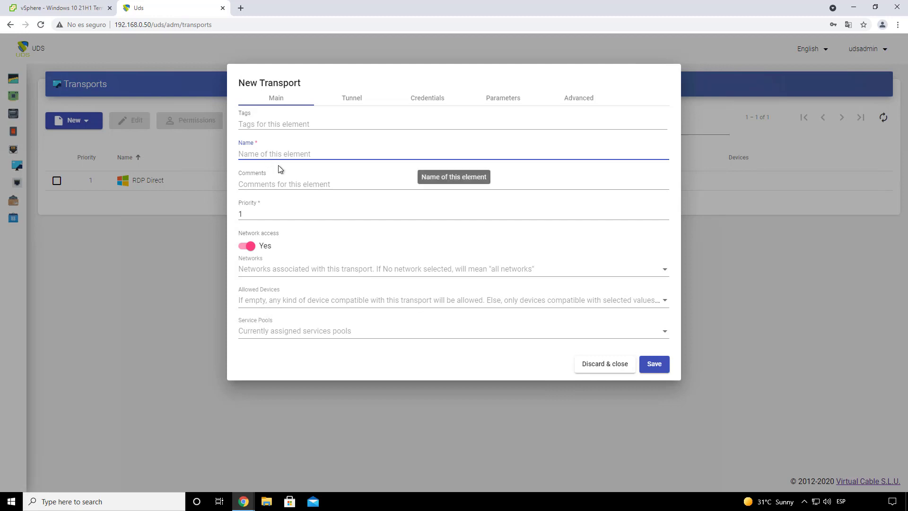
{"action": "type", "text": "HTML5"}
{"action": "left_click", "coordinate": [260, 213]}
{"action": "left_click_drag", "start_coordinate": [261, 213], "coordinate": [233, 215]}
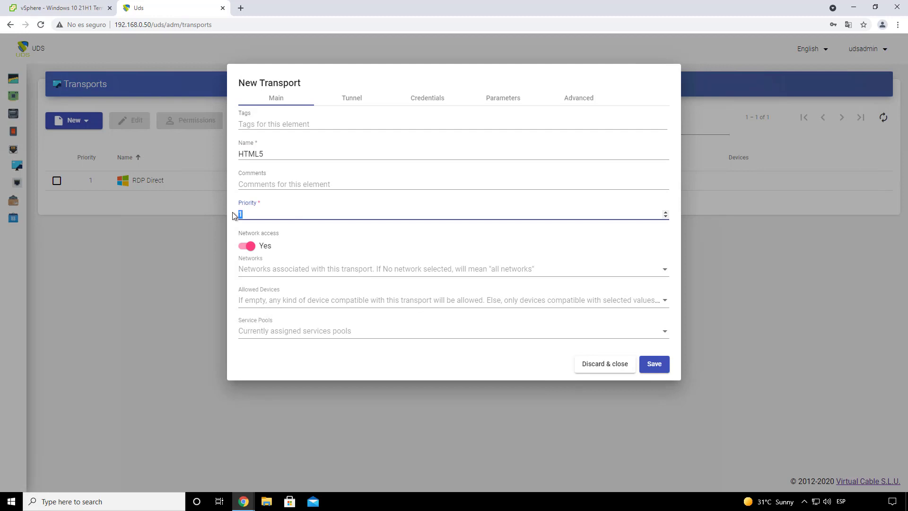
{"action": "type", "text": "2"}
{"action": "left_click", "coordinate": [236, 268]}
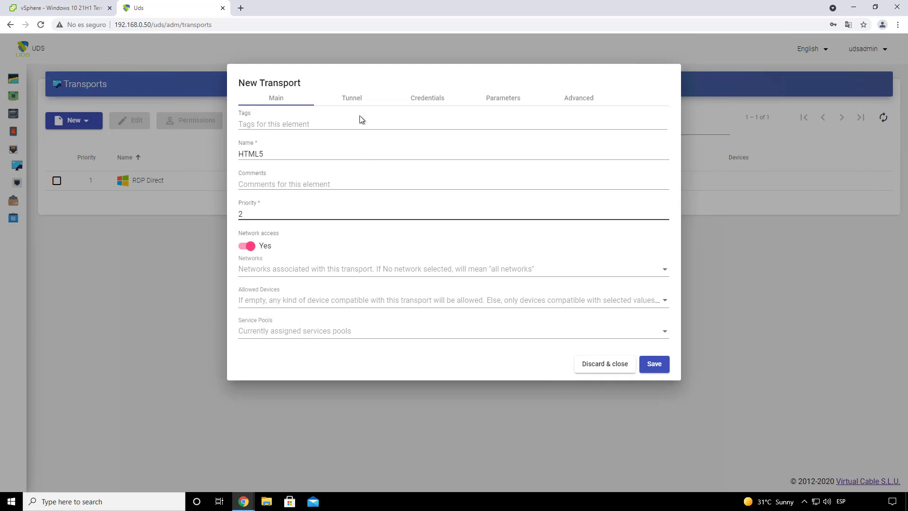
{"action": "left_click", "coordinate": [354, 100]}
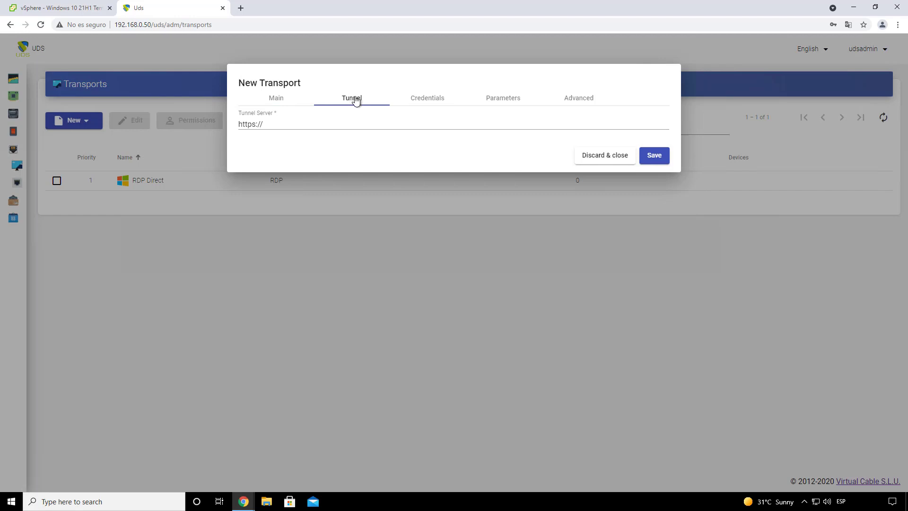
{"action": "left_click_drag", "start_coordinate": [277, 122], "coordinate": [208, 123]}
{"action": "left_click", "coordinate": [259, 138]}
{"action": "left_click", "coordinate": [267, 127]}
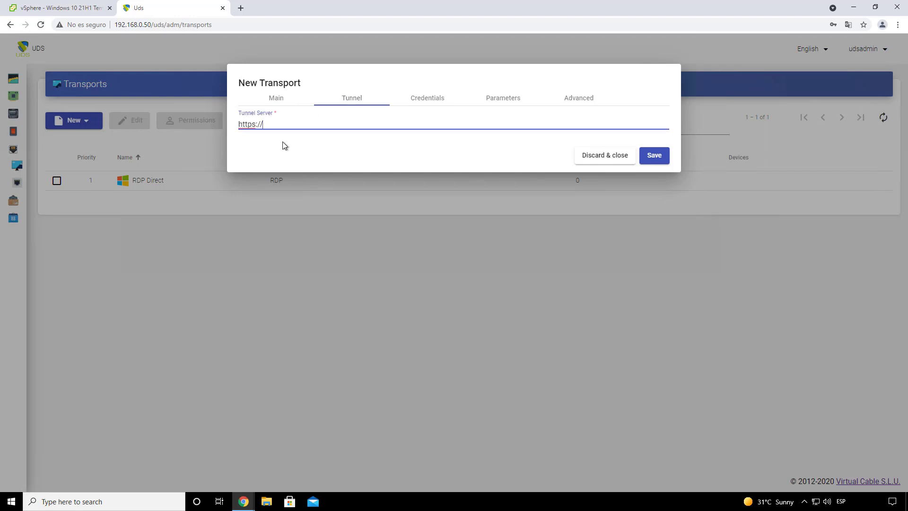
{"action": "left_click_drag", "start_coordinate": [234, 124], "coordinate": [280, 137]}
{"action": "left_click", "coordinate": [270, 126]}
{"action": "left_click_drag", "start_coordinate": [264, 123], "coordinate": [238, 124]}
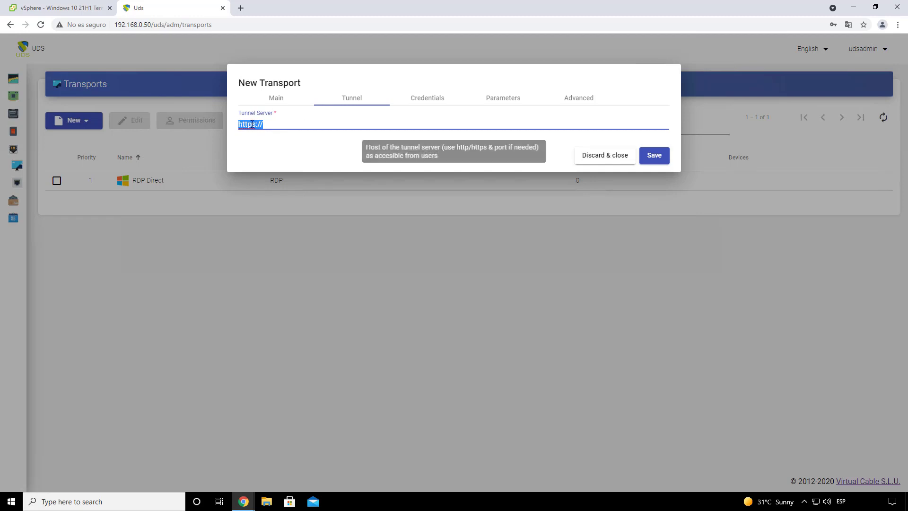
{"action": "left_click", "coordinate": [270, 124]}
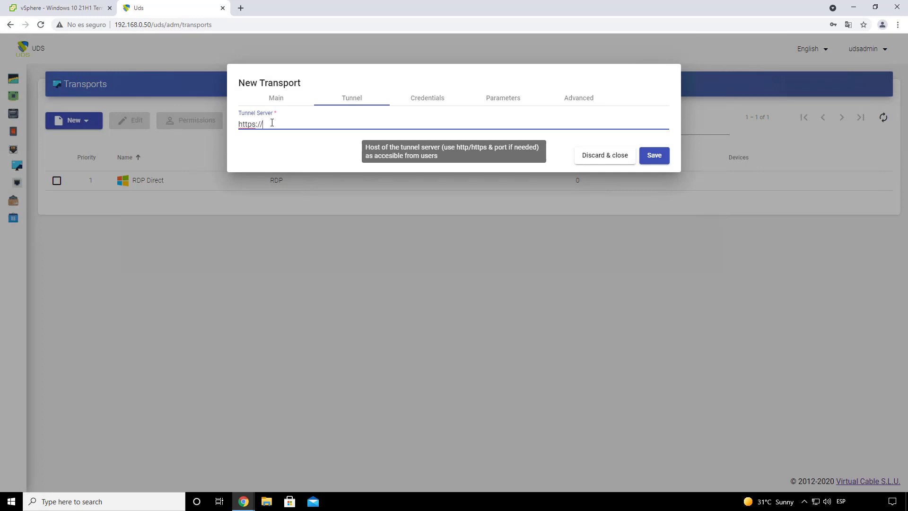
{"action": "type", "text": "168"}
{"action": "type", "text": "443"}
Step: Enter a fixed username and password in the HTML5 transport's credentials
{"action": "left_click", "coordinate": [424, 100]}
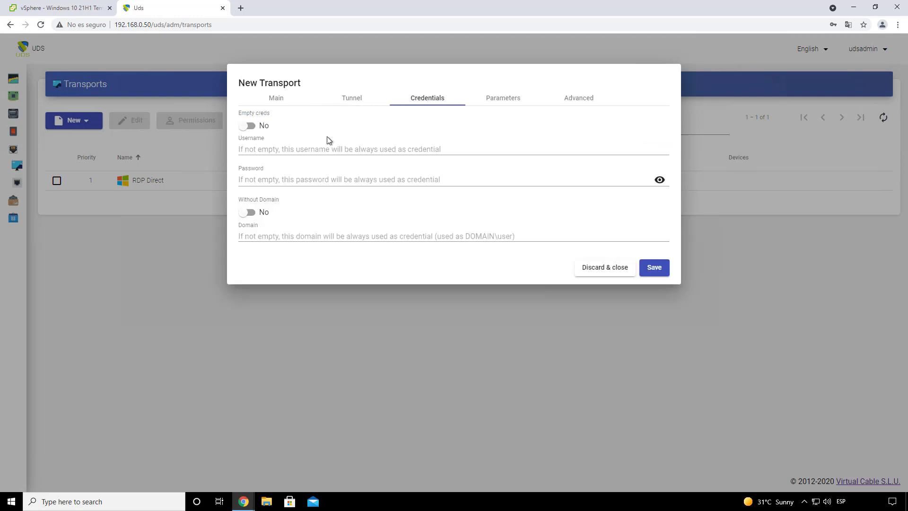
{"action": "left_click", "coordinate": [282, 150]}
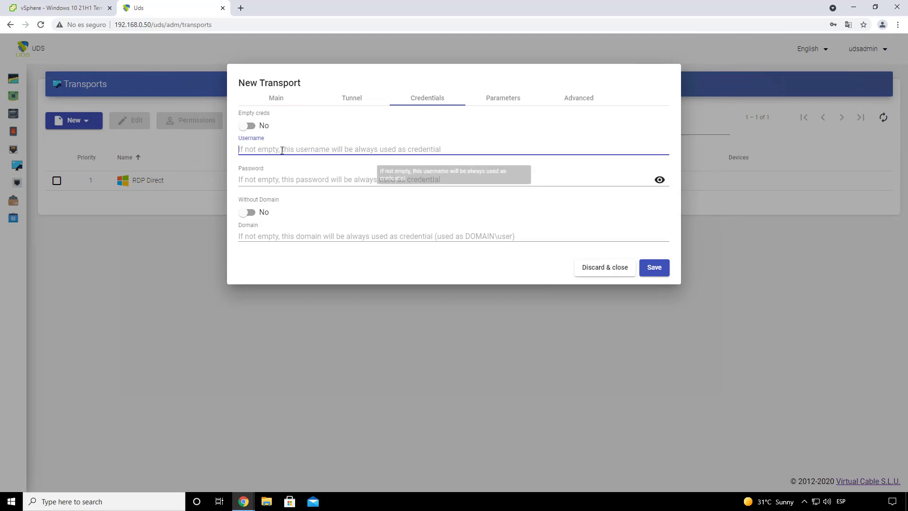
{"action": "type", "text": "uds"}
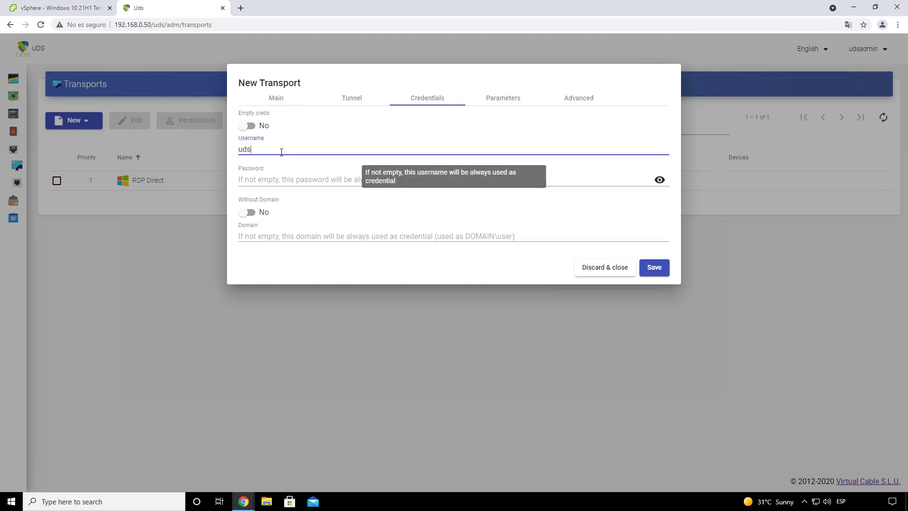
{"action": "left_click", "coordinate": [264, 179]}
{"action": "type", "text": "••"}
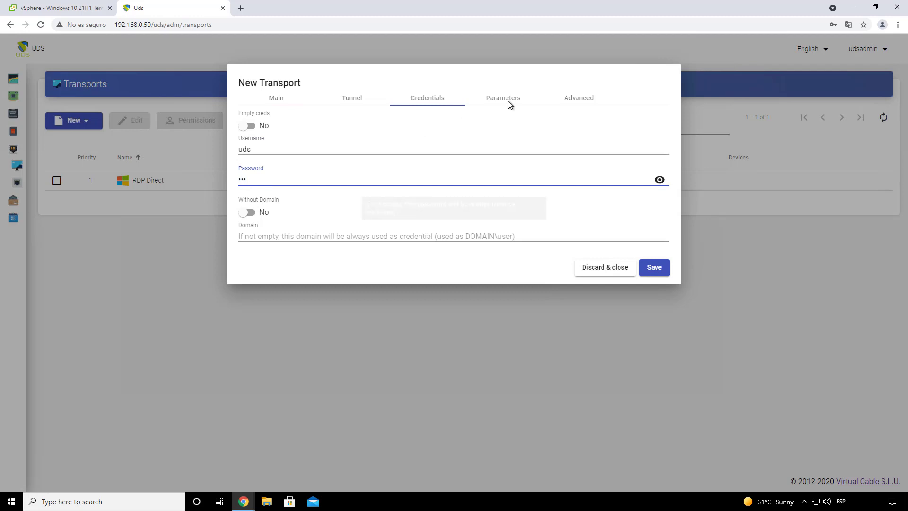
Step: Set the RDP parameters to a Spanish keyboard layout and Any security mode
{"action": "left_click", "coordinate": [508, 100]}
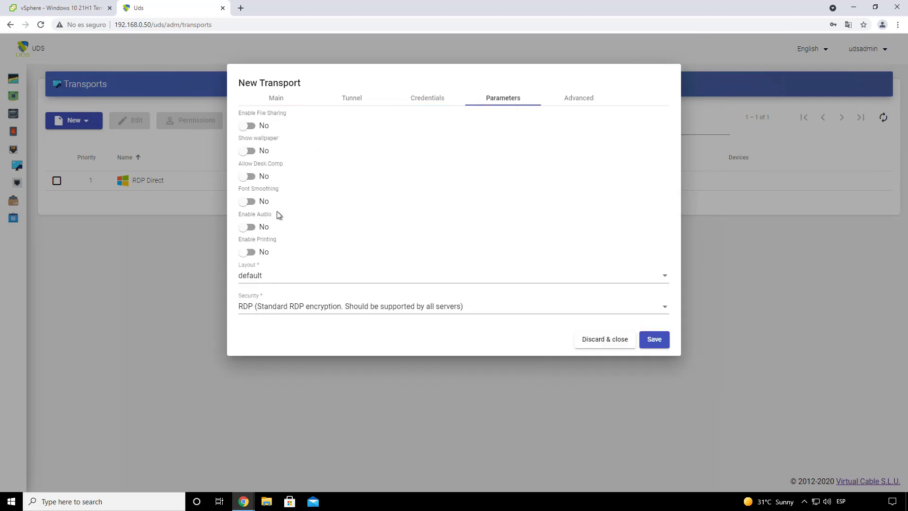
{"action": "left_click", "coordinate": [268, 279]}
{"action": "scroll", "coordinate": [317, 305], "scroll_direction": "down", "scroll_amount": 2}
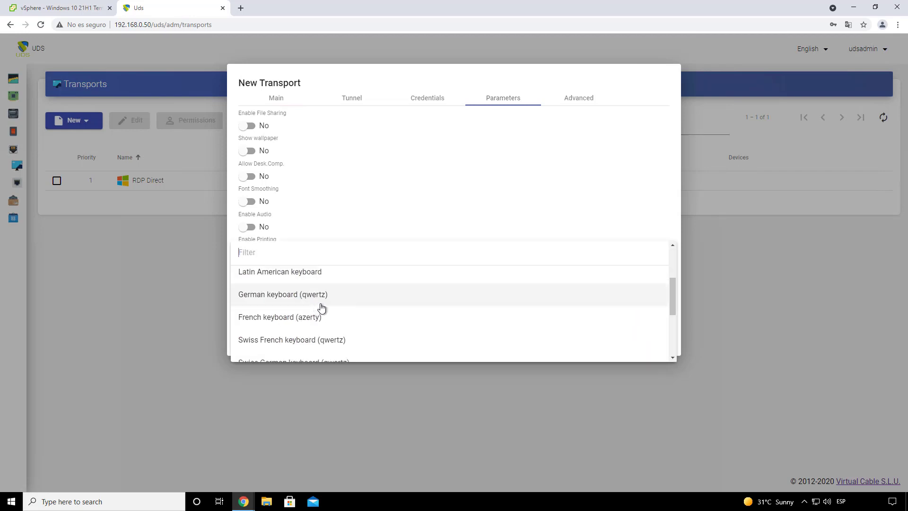
{"action": "scroll", "coordinate": [317, 307], "scroll_direction": "up", "scroll_amount": 2}
{"action": "left_click", "coordinate": [305, 302]}
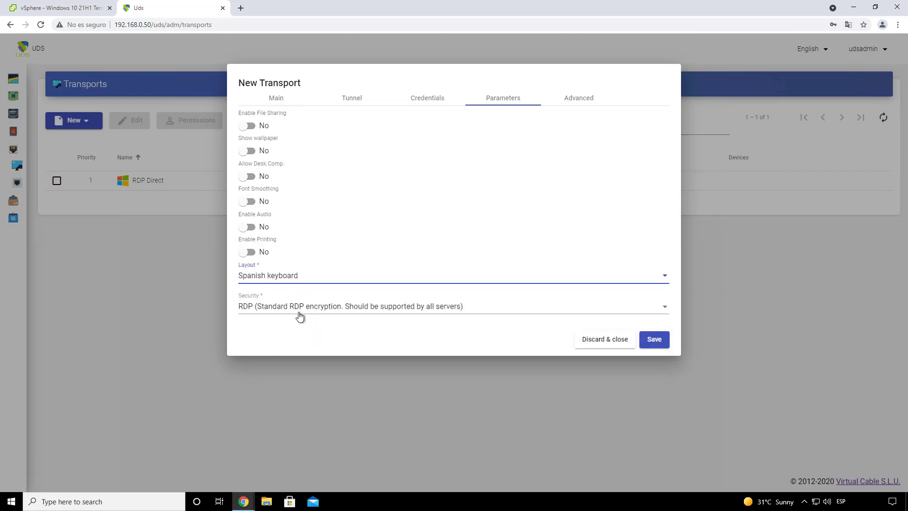
{"action": "left_click", "coordinate": [290, 308]}
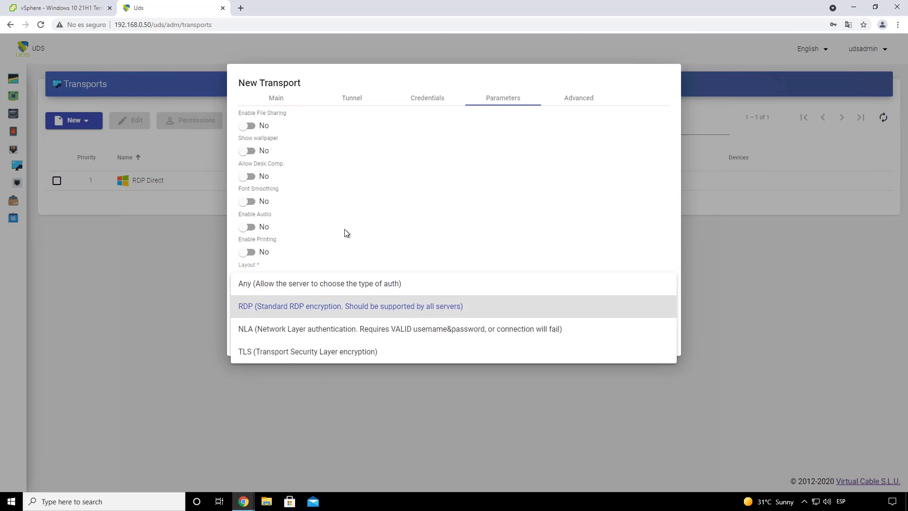
{"action": "left_click", "coordinate": [290, 303]}
{"action": "left_click", "coordinate": [283, 307]}
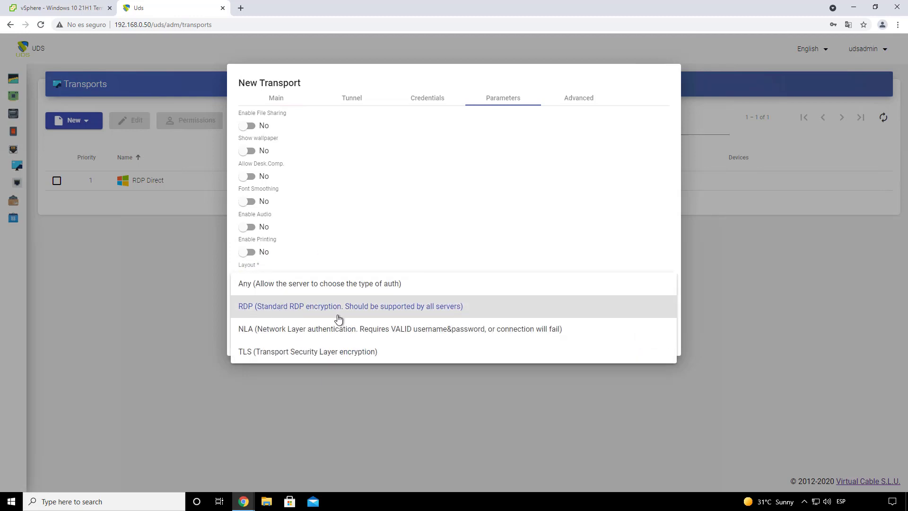
{"action": "left_click", "coordinate": [319, 288]}
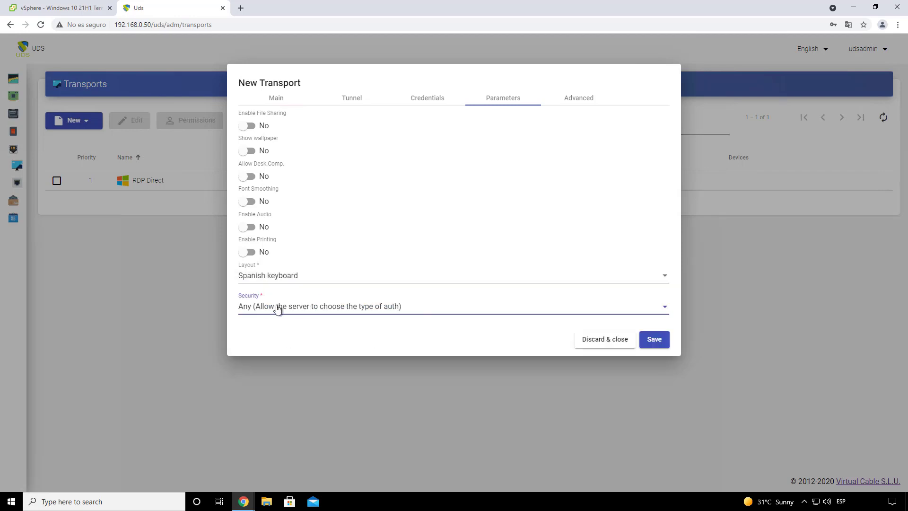
{"action": "left_click", "coordinate": [278, 309]}
{"action": "left_click", "coordinate": [314, 311]}
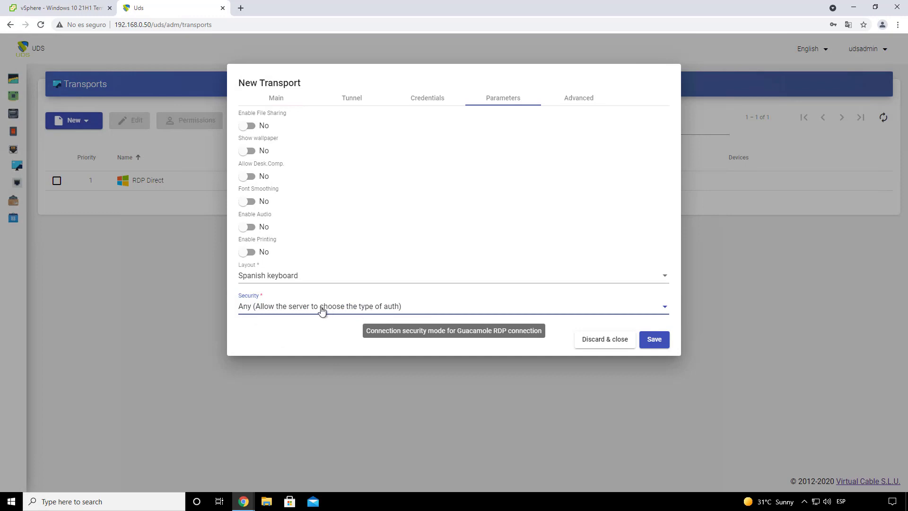
{"action": "left_click", "coordinate": [316, 312]}
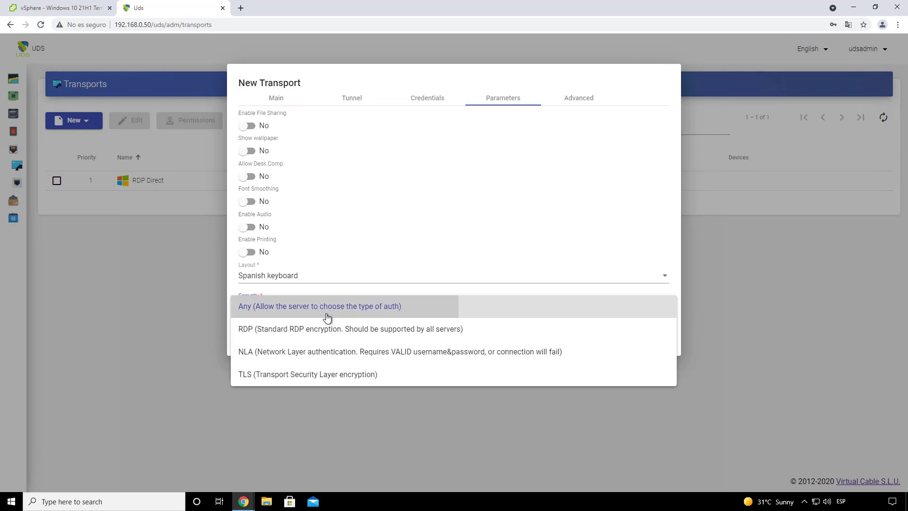
{"action": "left_click", "coordinate": [326, 316]}
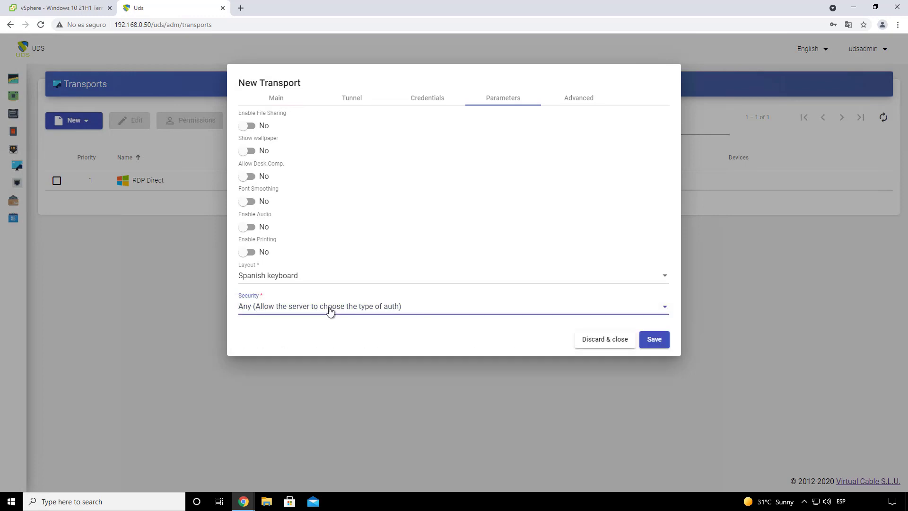
Step: In advanced settings, keep connections opening in the same window
{"action": "left_click", "coordinate": [582, 103]}
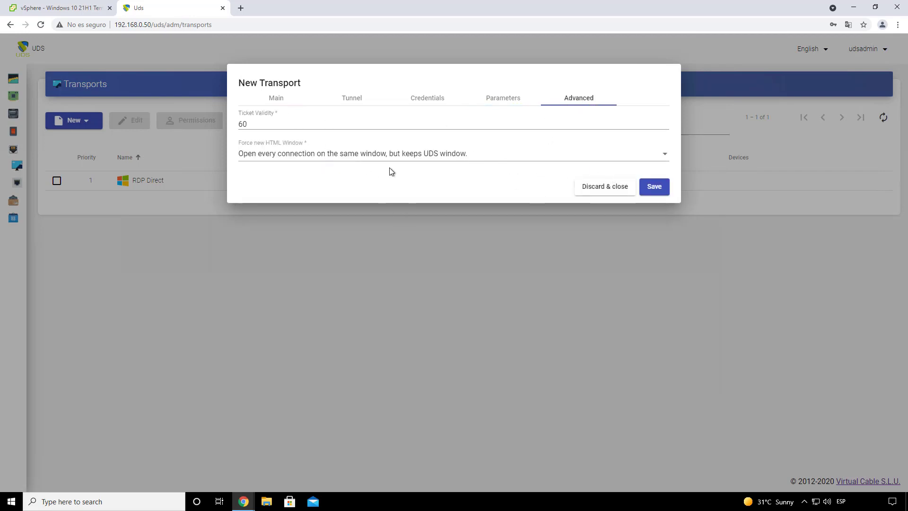
{"action": "left_click", "coordinate": [331, 155]}
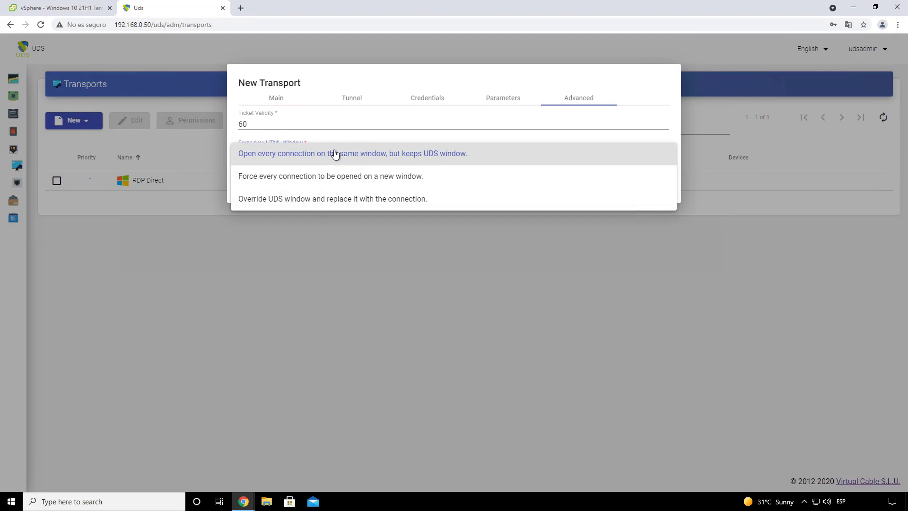
{"action": "left_click", "coordinate": [370, 154]}
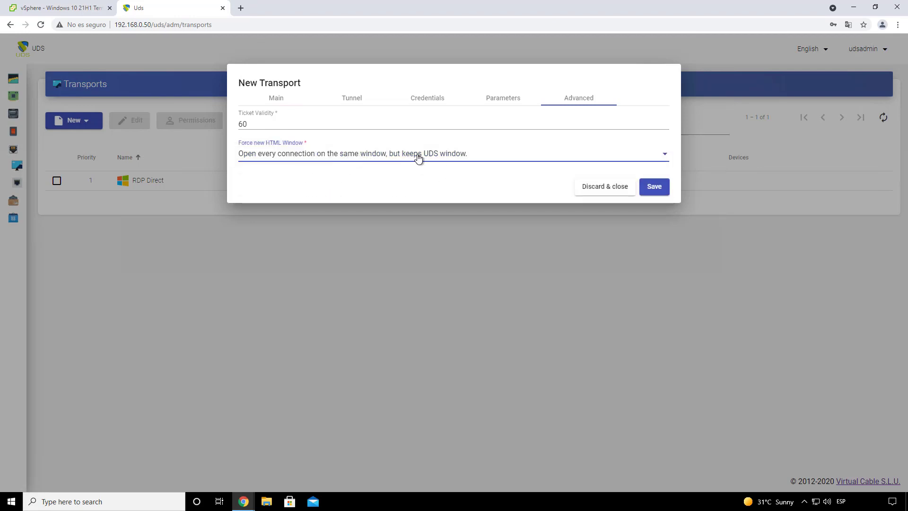
{"action": "left_click", "coordinate": [395, 155]}
{"action": "left_click", "coordinate": [394, 155]}
Step: Save the HTML5 transport and start a new tunneled RDP transport
{"action": "left_click", "coordinate": [655, 187]}
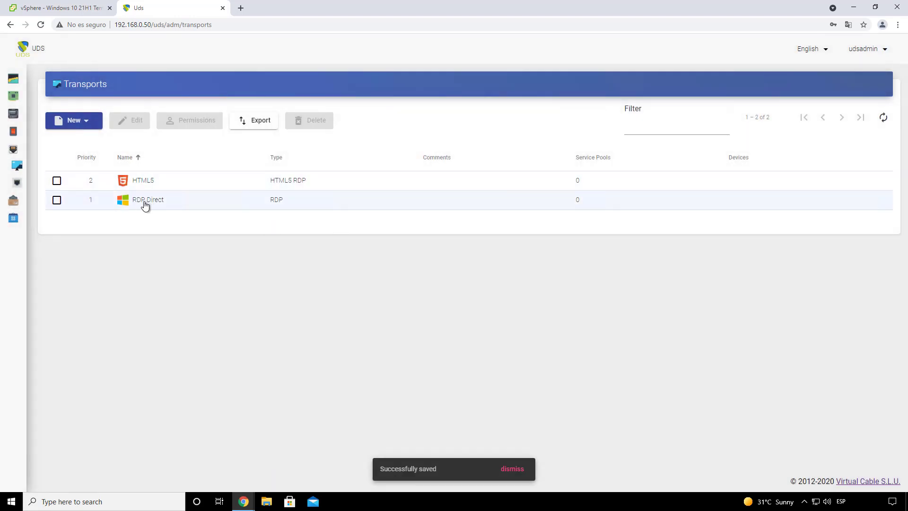
{"action": "left_click", "coordinate": [85, 124]}
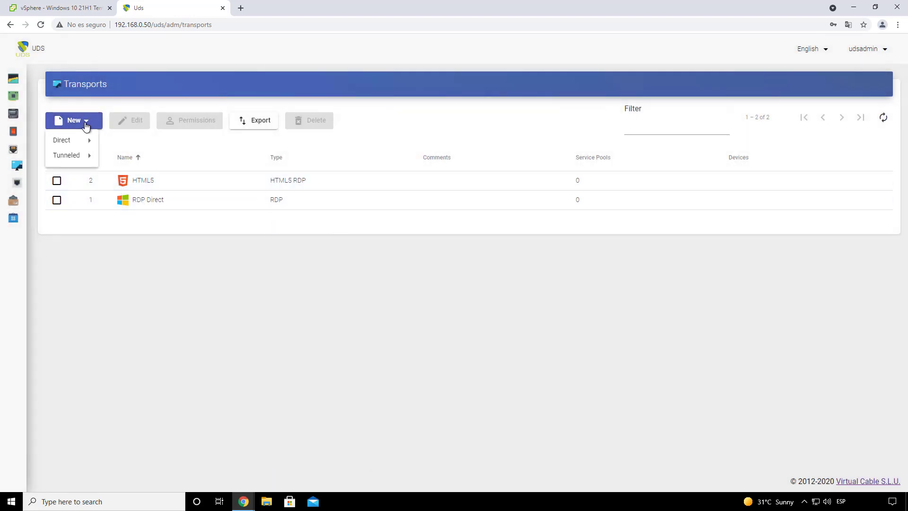
{"action": "mouse_move", "coordinate": [78, 155]}
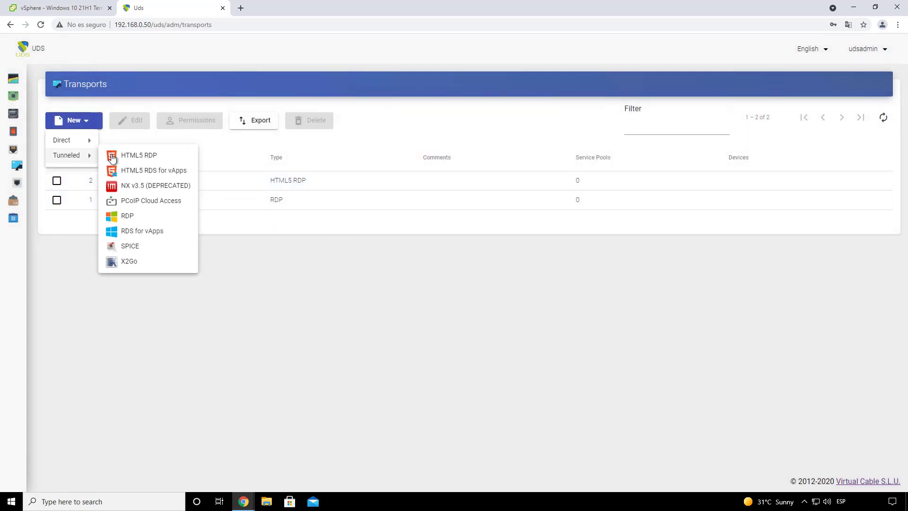
{"action": "left_click", "coordinate": [144, 221]}
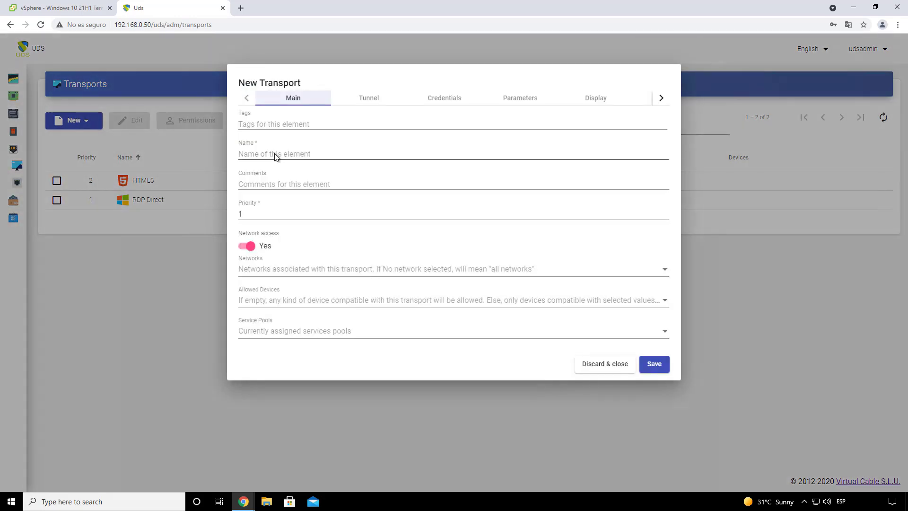
Step: Name the new transport 'RDP tunnel' and set its priority to 3
{"action": "left_click", "coordinate": [276, 156]}
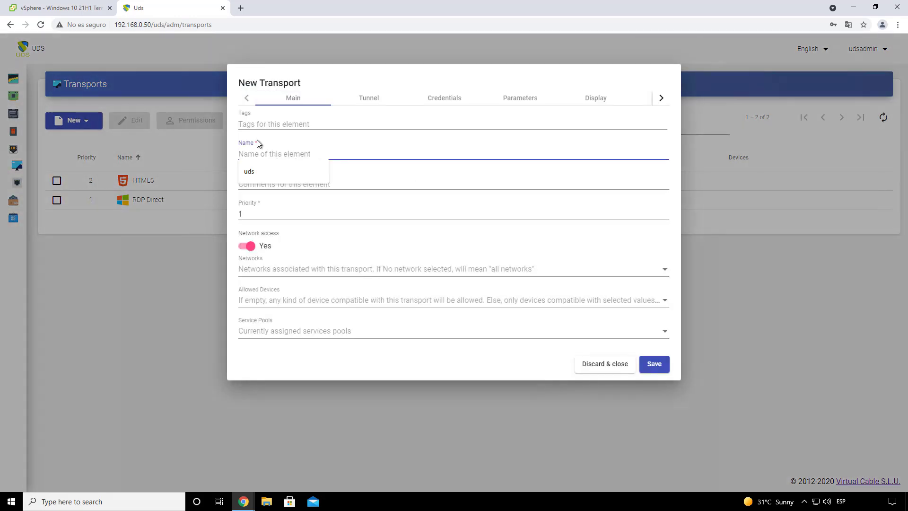
{"action": "type", "text": "R"}
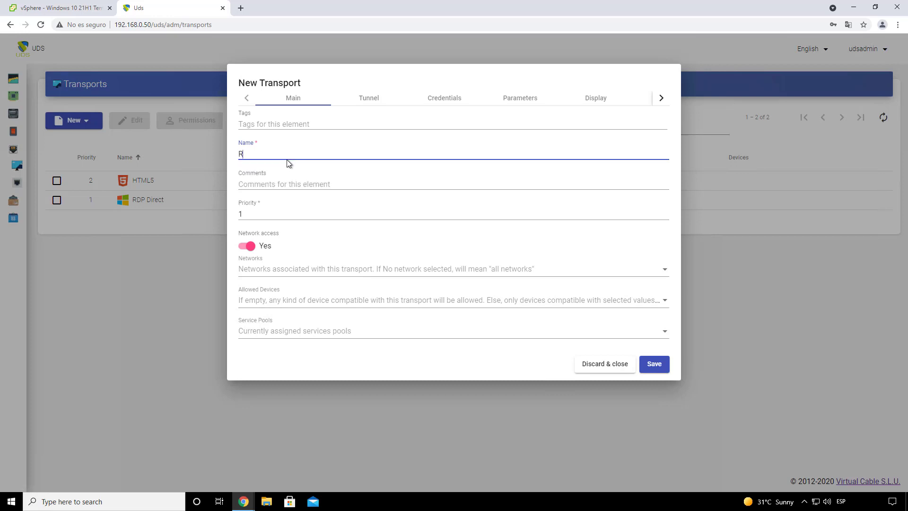
{"action": "type", "text": "DP tunnel"}
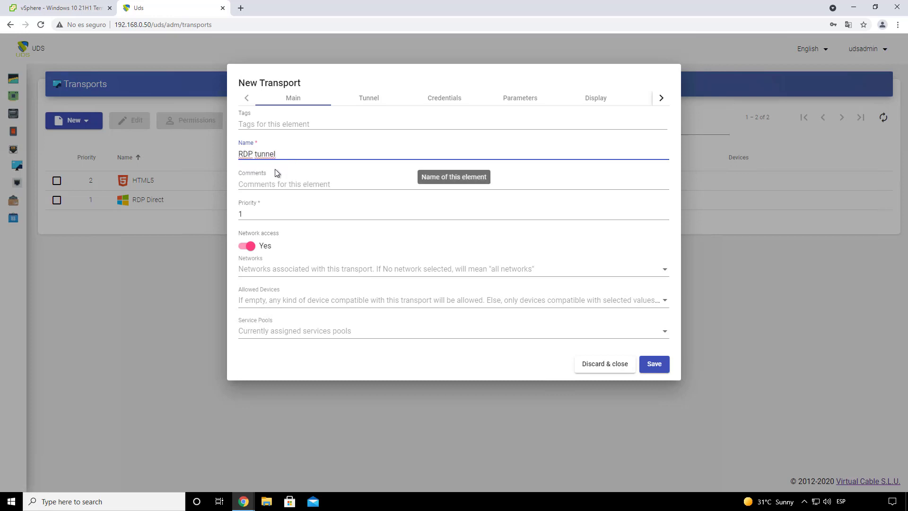
{"action": "left_click", "coordinate": [264, 214]}
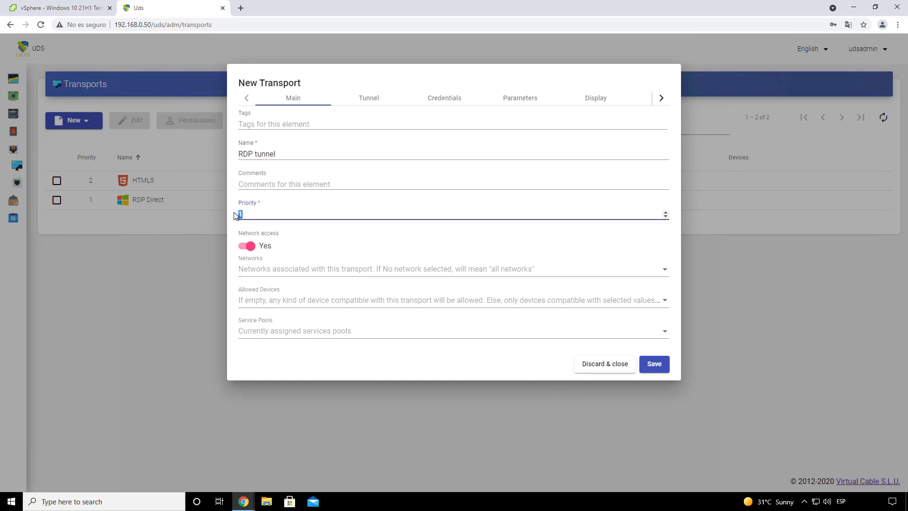
{"action": "key", "text": "BackSpace"}
{"action": "type", "text": "3"}
{"action": "left_click", "coordinate": [369, 100]}
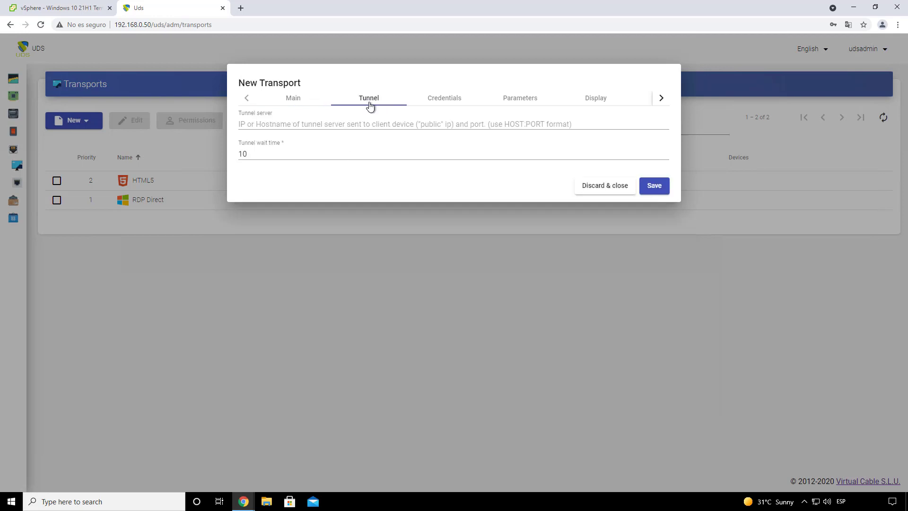
Step: Enter 192.168.0.51:443 as the RDP tunnel transport's tunnel server
{"action": "left_click", "coordinate": [311, 123]}
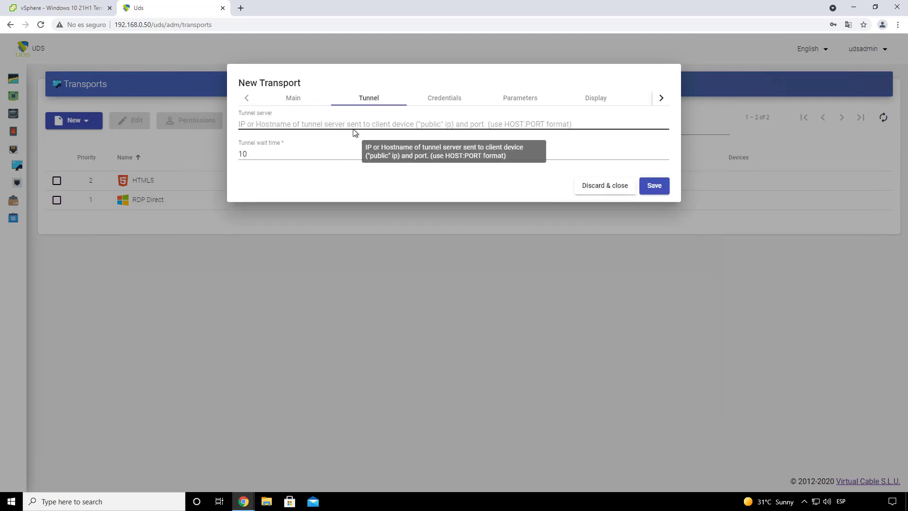
{"action": "left_click", "coordinate": [368, 123]}
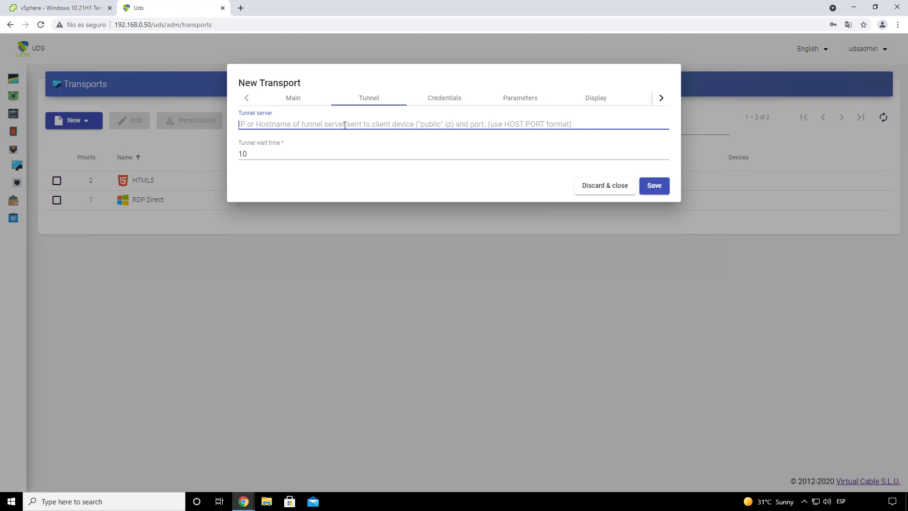
{"action": "type", "text": "192.168.0.51:443"}
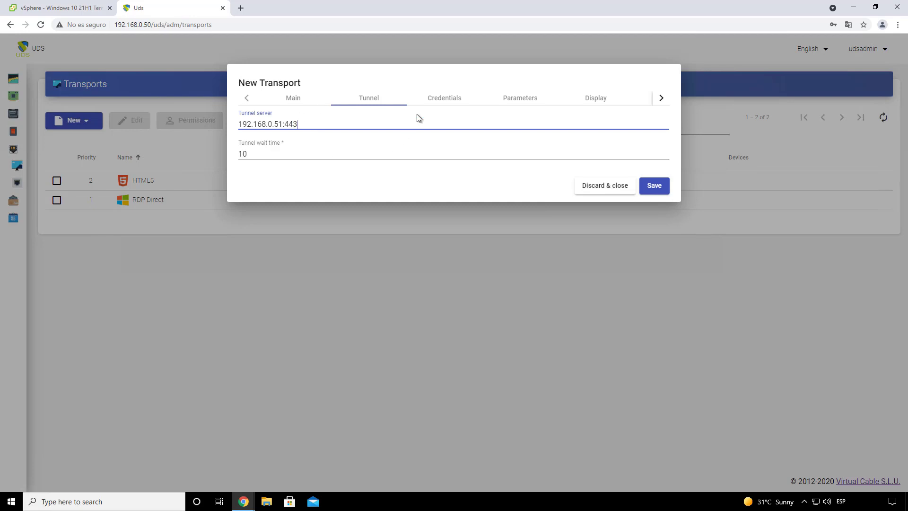
{"action": "left_click", "coordinate": [442, 104]}
{"action": "left_click", "coordinate": [304, 149]}
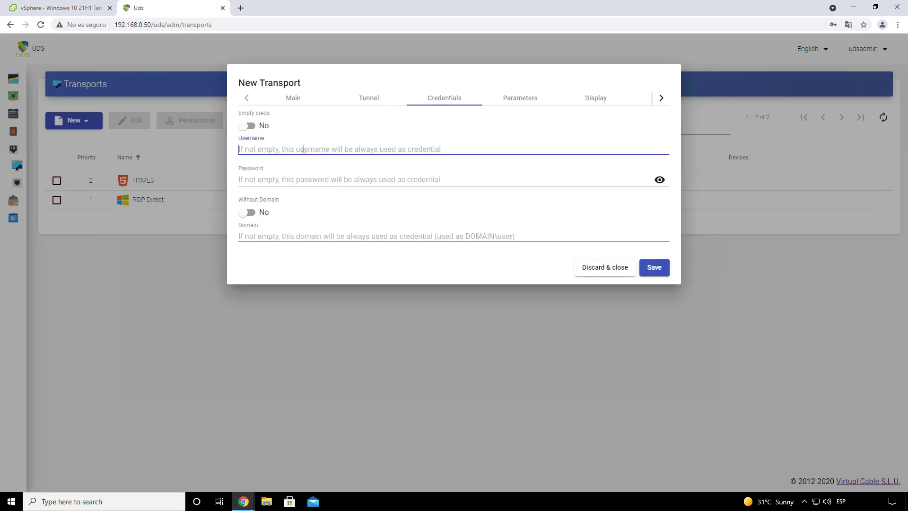
Step: Enter a fixed username and password for the RDP tunnel transport
{"action": "type", "text": "uds"}
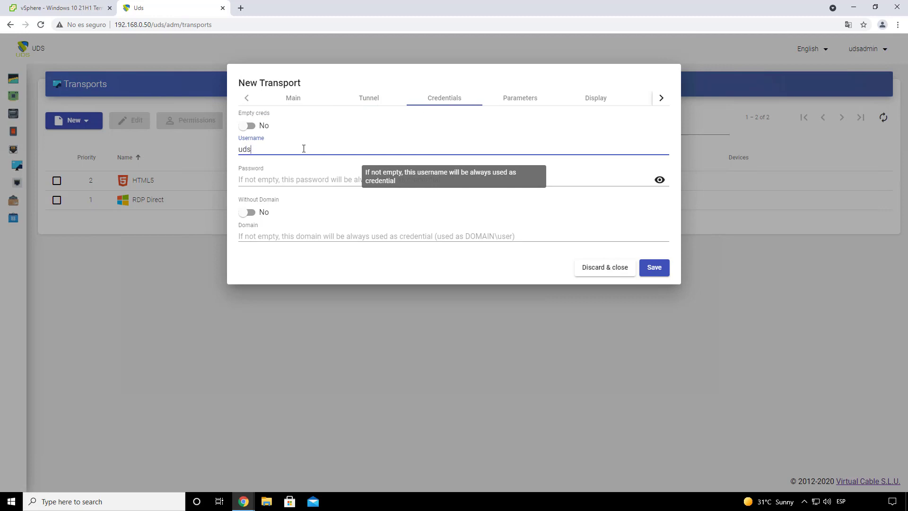
{"action": "left_click", "coordinate": [292, 177]}
{"action": "type", "text": "uds"}
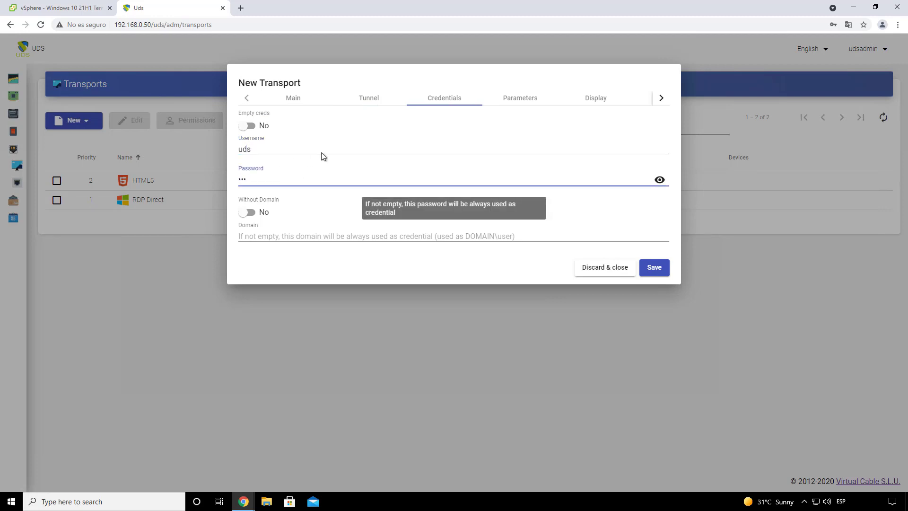
Step: Keep the local drives policy at Allow none and save the RDP tunnel transport
{"action": "left_click", "coordinate": [520, 110]}
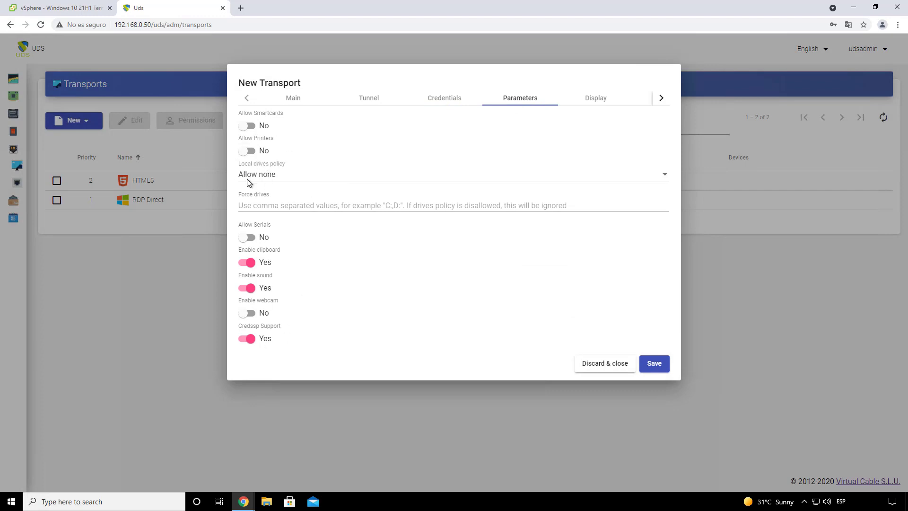
{"action": "left_click", "coordinate": [330, 183]}
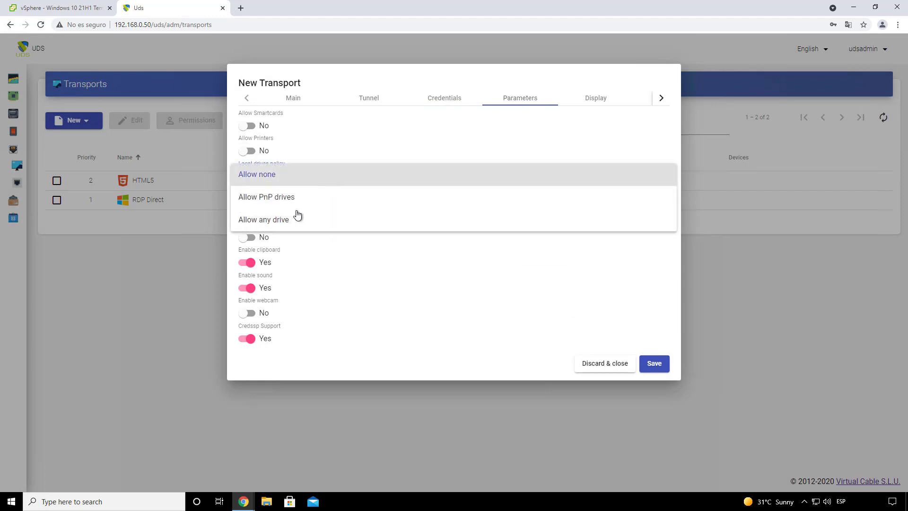
{"action": "left_click", "coordinate": [387, 331]}
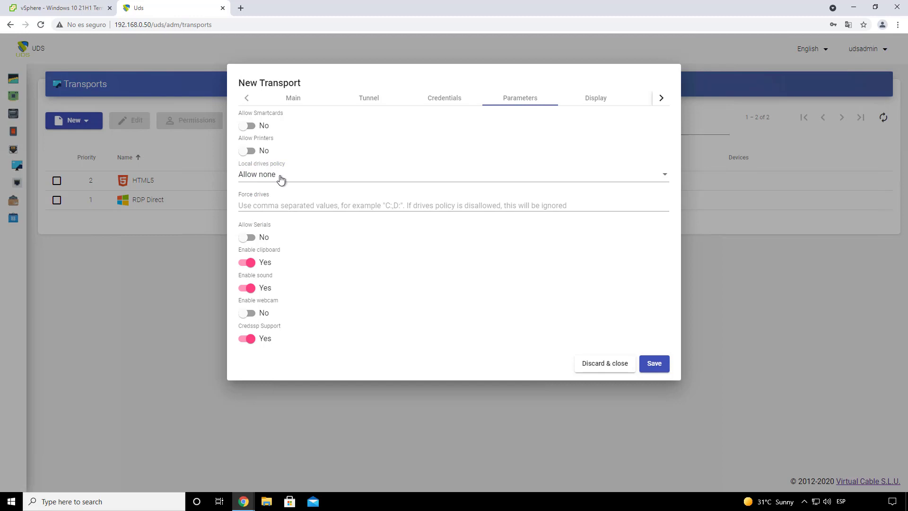
{"action": "left_click", "coordinate": [595, 99]}
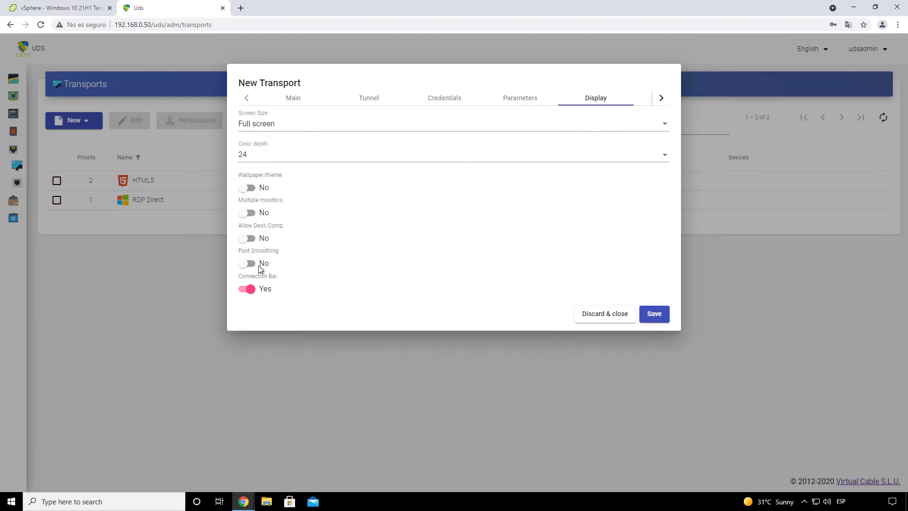
{"action": "left_click", "coordinate": [662, 315]}
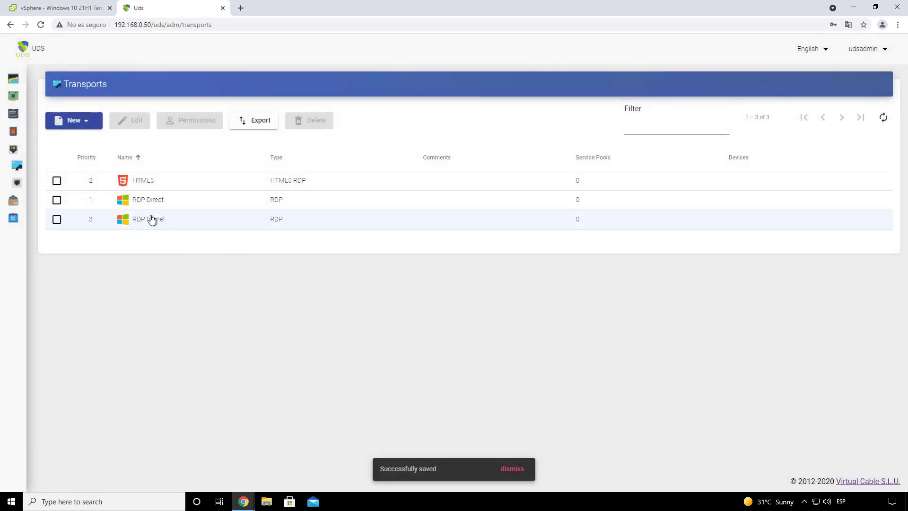
{"action": "left_click", "coordinate": [152, 217]}
{"action": "left_click", "coordinate": [136, 184]}
{"action": "left_click", "coordinate": [150, 202]}
{"action": "left_click", "coordinate": [155, 222]}
{"action": "left_click", "coordinate": [149, 201]}
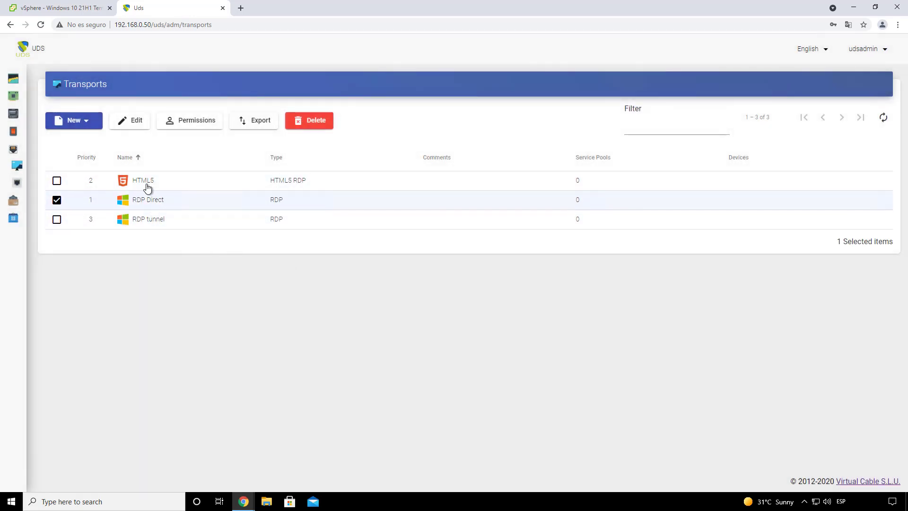
{"action": "left_click", "coordinate": [146, 185]}
{"action": "left_click", "coordinate": [161, 203]}
{"action": "left_click", "coordinate": [156, 220]}
{"action": "left_click", "coordinate": [152, 201]}
{"action": "left_click", "coordinate": [145, 182]}
{"action": "left_click", "coordinate": [162, 202]}
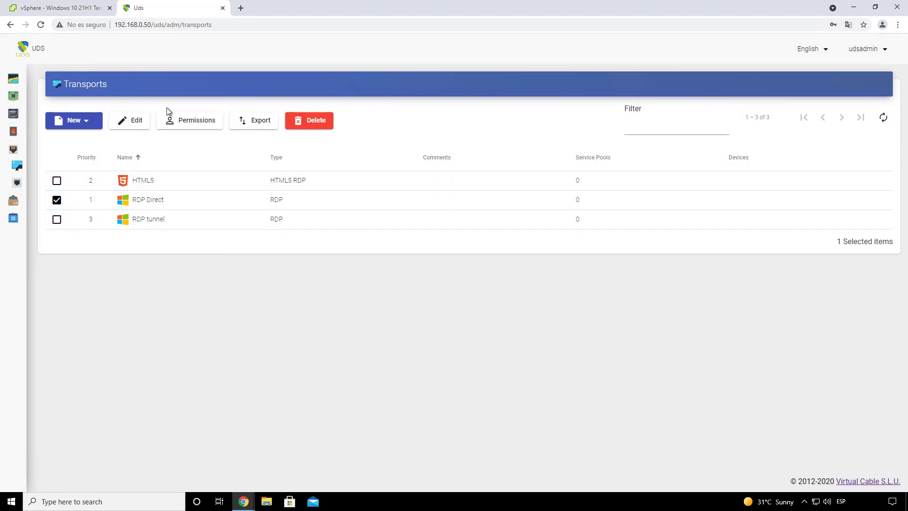
{"action": "left_click", "coordinate": [163, 209]}
{"action": "left_click", "coordinate": [150, 183]}
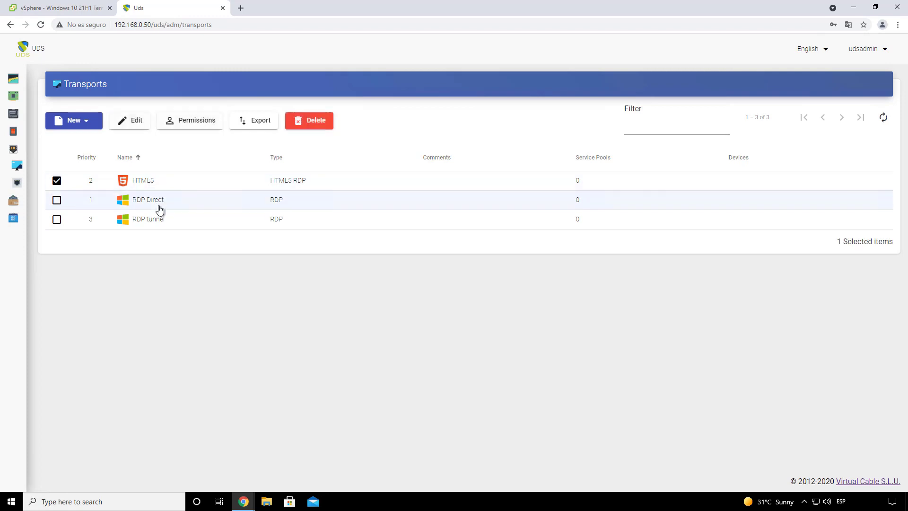
{"action": "left_click", "coordinate": [158, 206]}
{"action": "left_click", "coordinate": [169, 222]}
{"action": "left_click", "coordinate": [154, 194]}
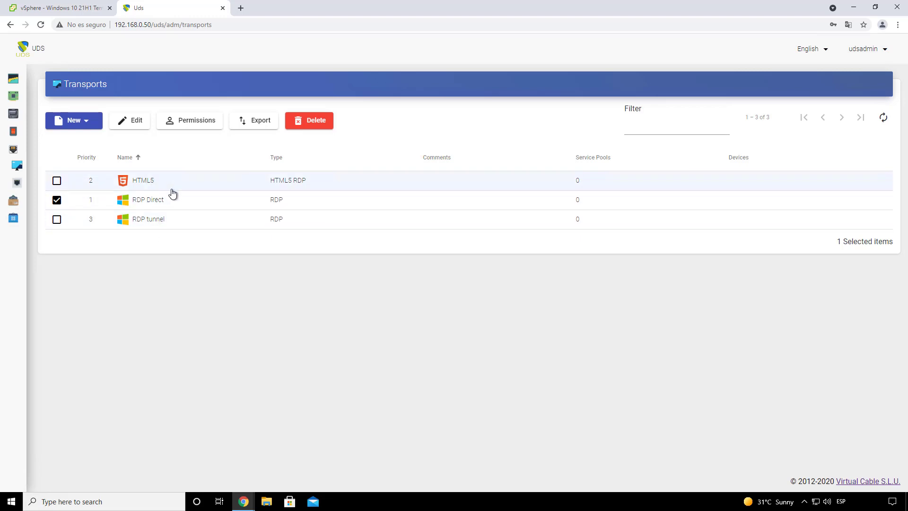
{"action": "left_click", "coordinate": [137, 185]}
{"action": "left_click", "coordinate": [168, 202]}
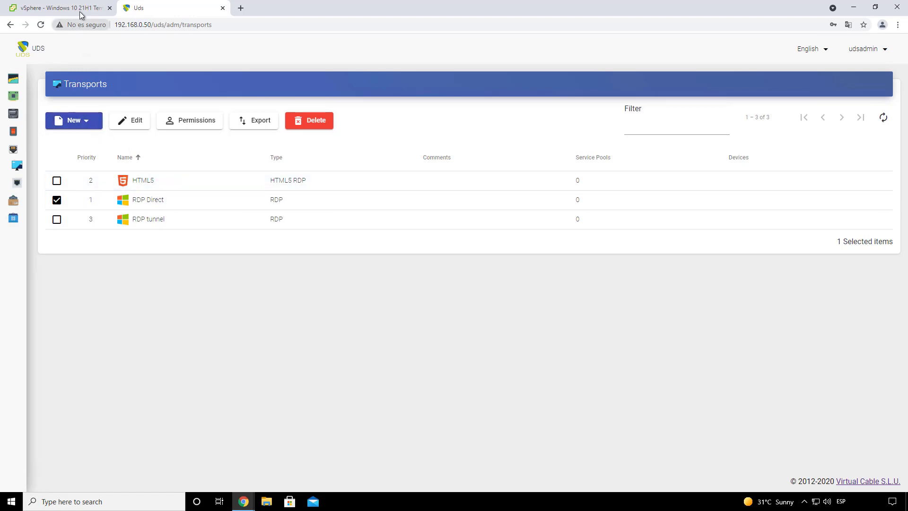
{"action": "mouse_move", "coordinate": [24, 168]}
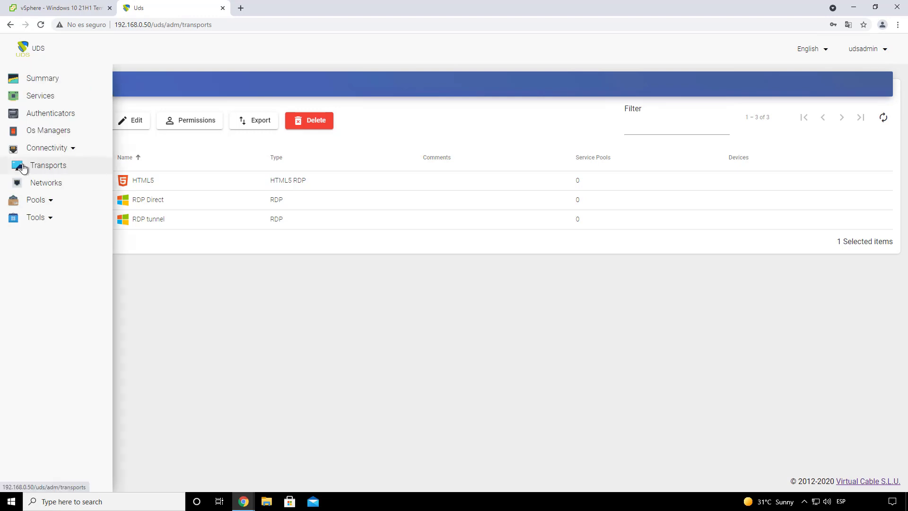
Step: Create a new service pool named 'Windows 10' under Pools > Service pools
{"action": "left_click", "coordinate": [43, 199]}
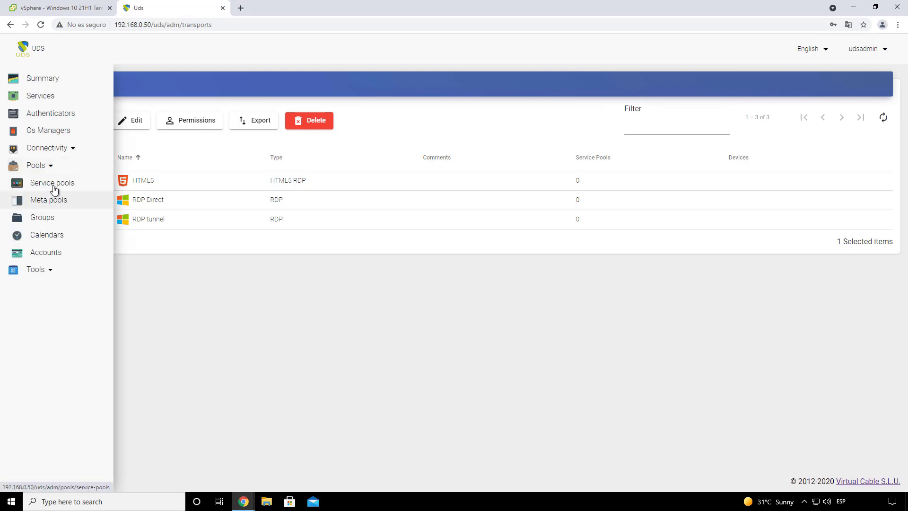
{"action": "left_click", "coordinate": [60, 188]}
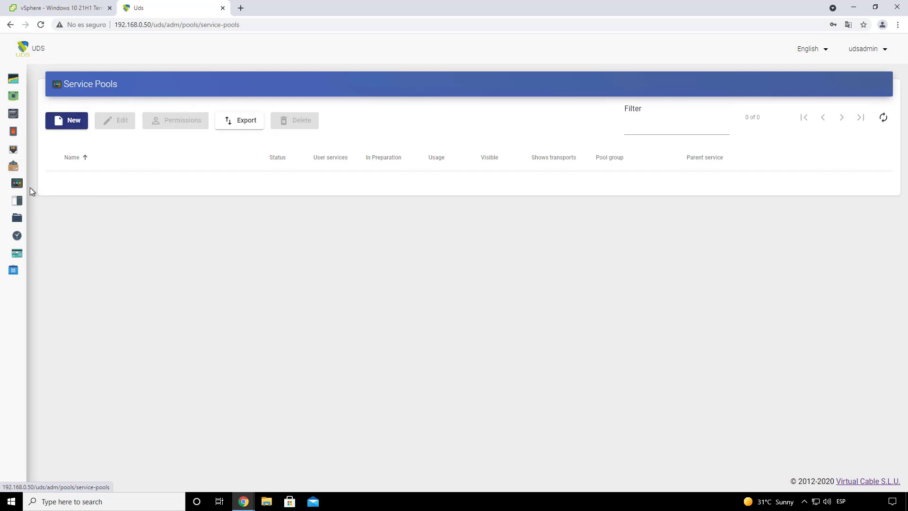
{"action": "left_click", "coordinate": [76, 121]}
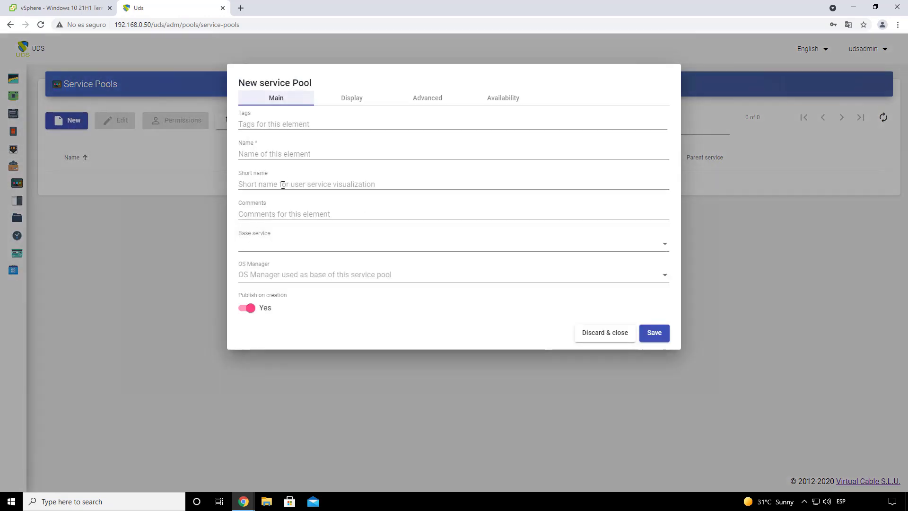
{"action": "left_click", "coordinate": [293, 156]}
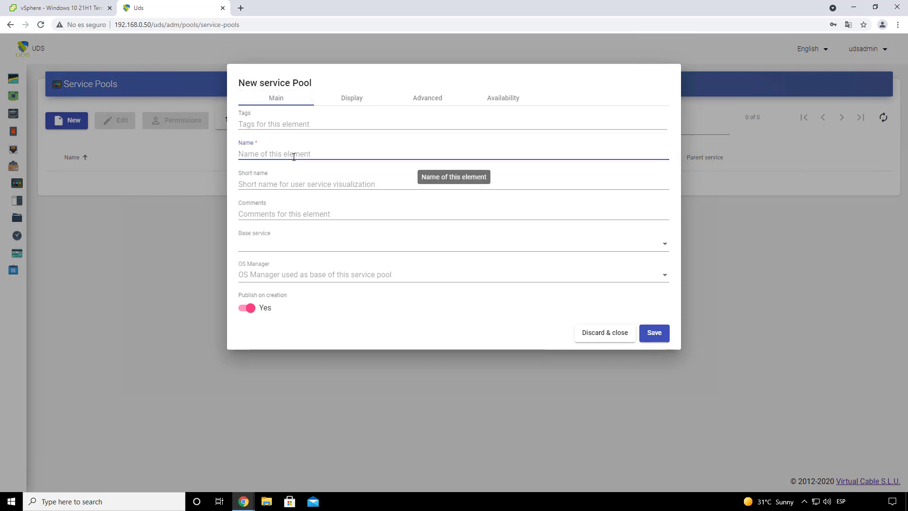
{"action": "type", "text": "Windows 10"}
{"action": "key", "text": "ctrl+a"}
Step: Choose base service Vmware Vcenter\Windows 10 and the Windows OS Manager
{"action": "left_click", "coordinate": [284, 245]}
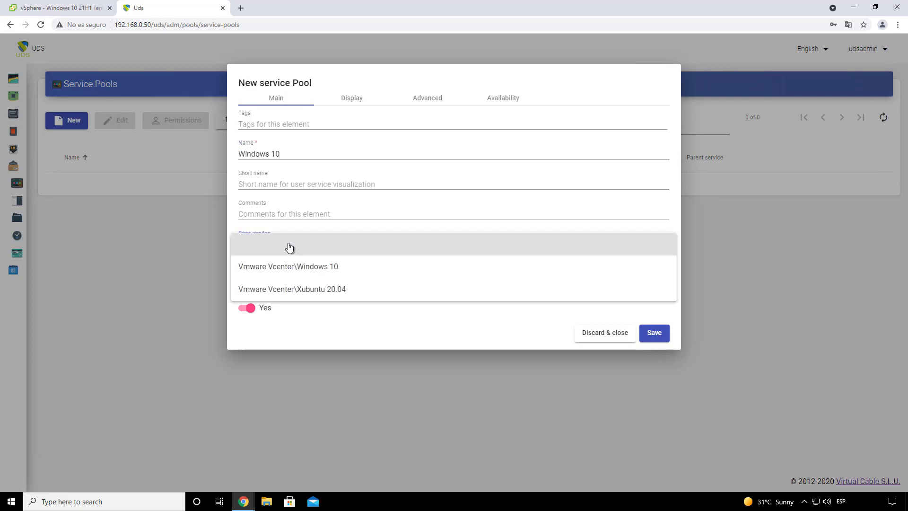
{"action": "left_click", "coordinate": [358, 270]}
{"action": "left_click", "coordinate": [333, 278]}
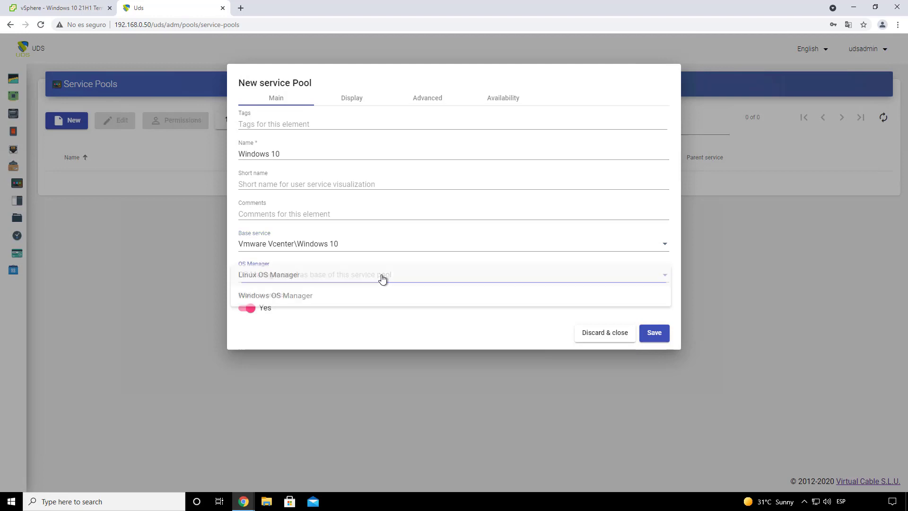
{"action": "left_click", "coordinate": [310, 298]}
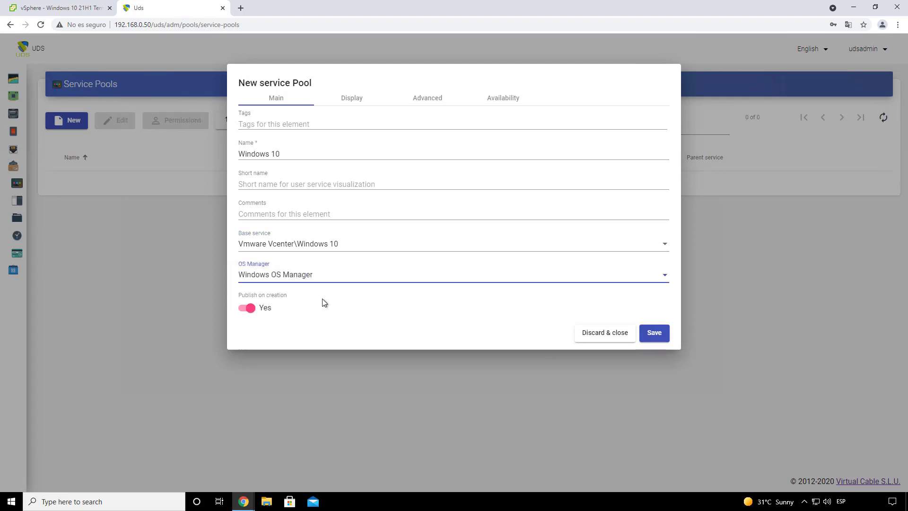
Step: Keep the Windows 10 pool's image unchanged and its group Default, then view its availability settings
{"action": "left_click", "coordinate": [353, 101]}
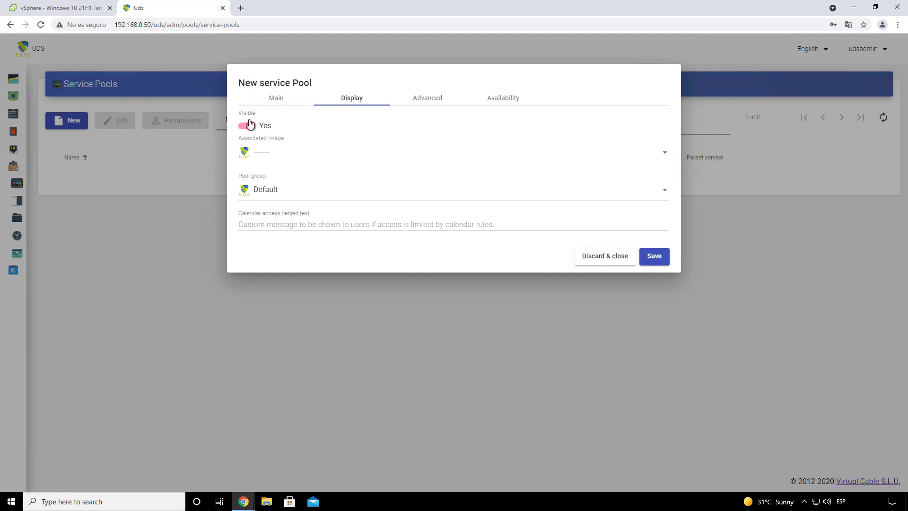
{"action": "left_click", "coordinate": [280, 158]}
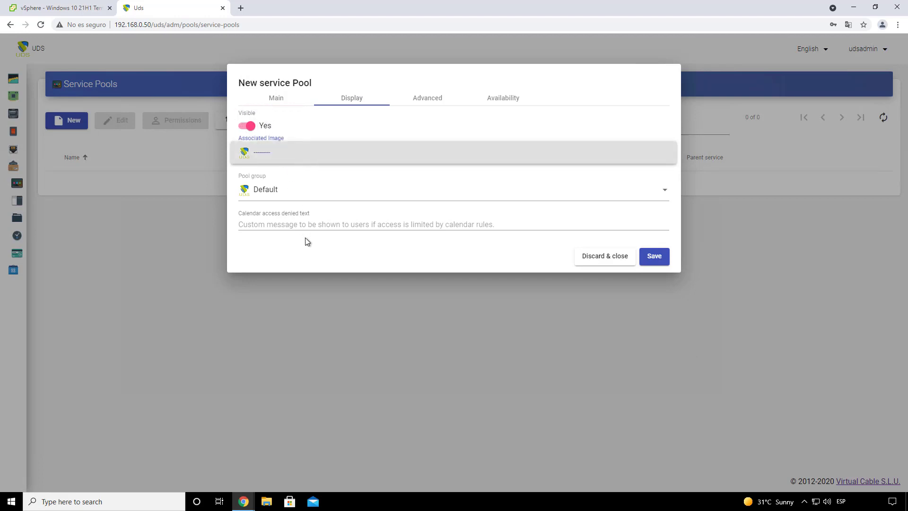
{"action": "left_click", "coordinate": [280, 197]}
{"action": "left_click", "coordinate": [309, 194]}
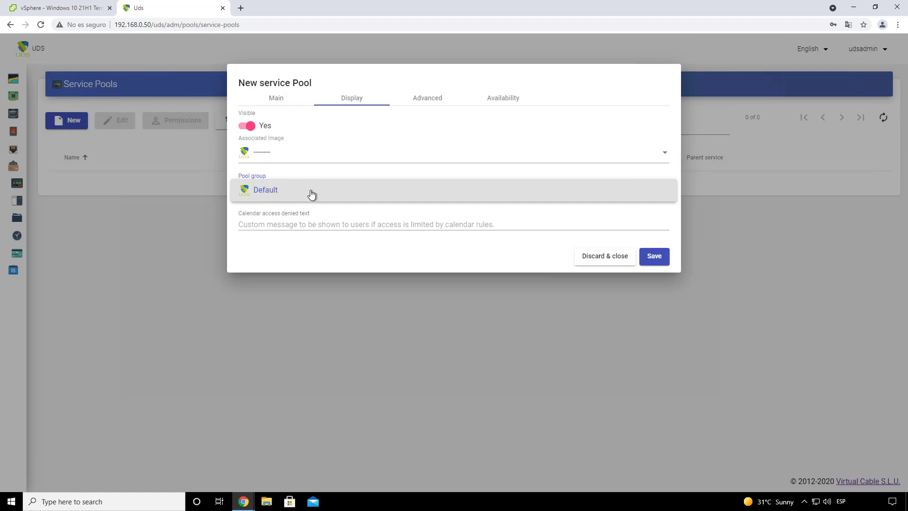
{"action": "left_click", "coordinate": [331, 254]}
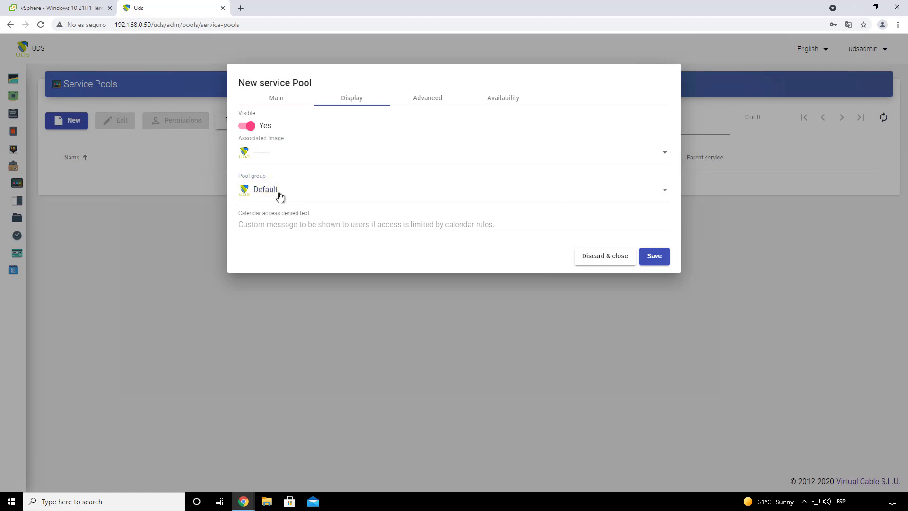
{"action": "left_click", "coordinate": [423, 102]}
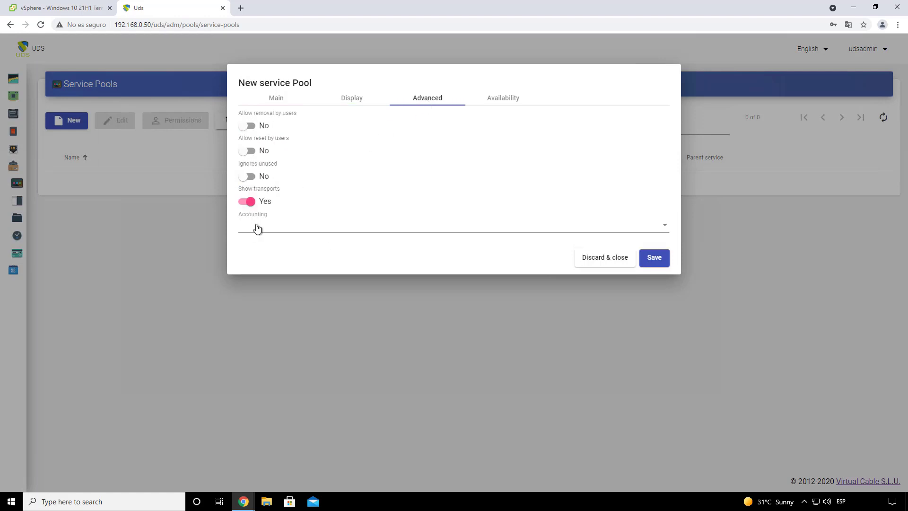
{"action": "left_click", "coordinate": [499, 103]}
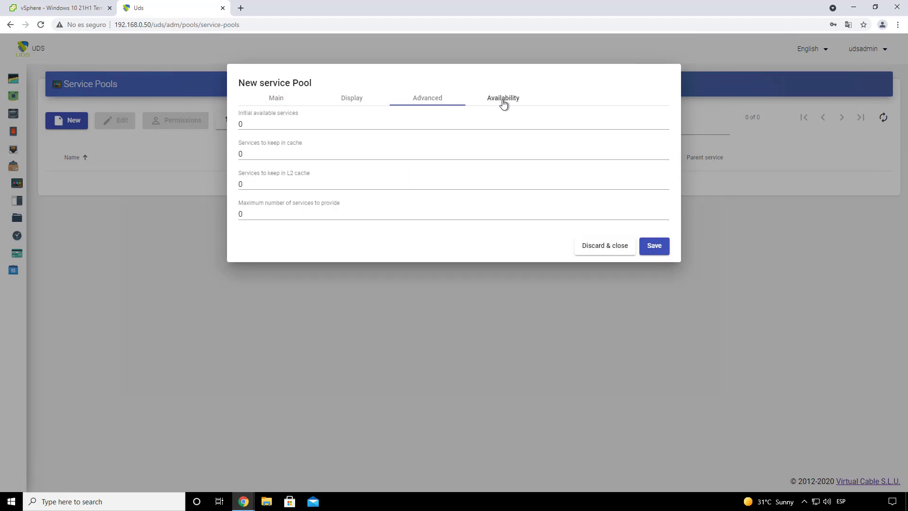
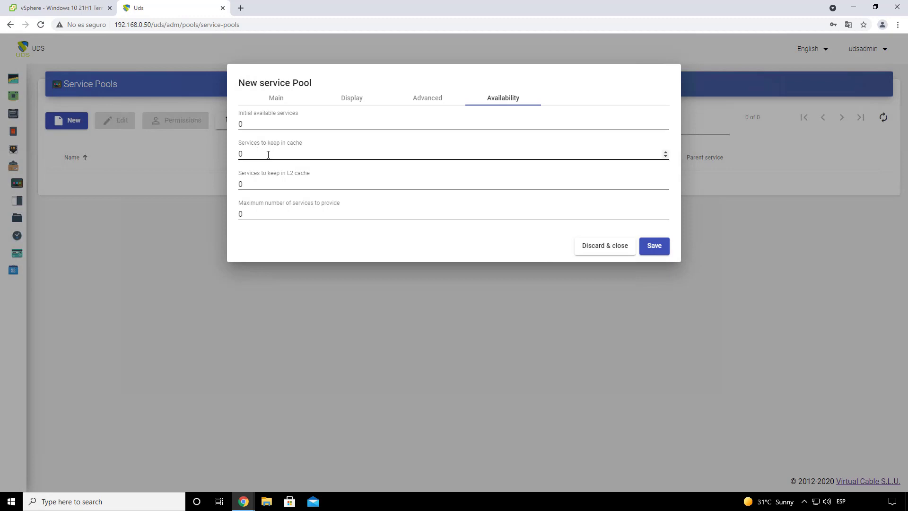
Step: Set the Windows 10 pool to keep 2 services in cache, maximum 5, and save it
{"action": "left_click_drag", "start_coordinate": [268, 155], "coordinate": [235, 154]}
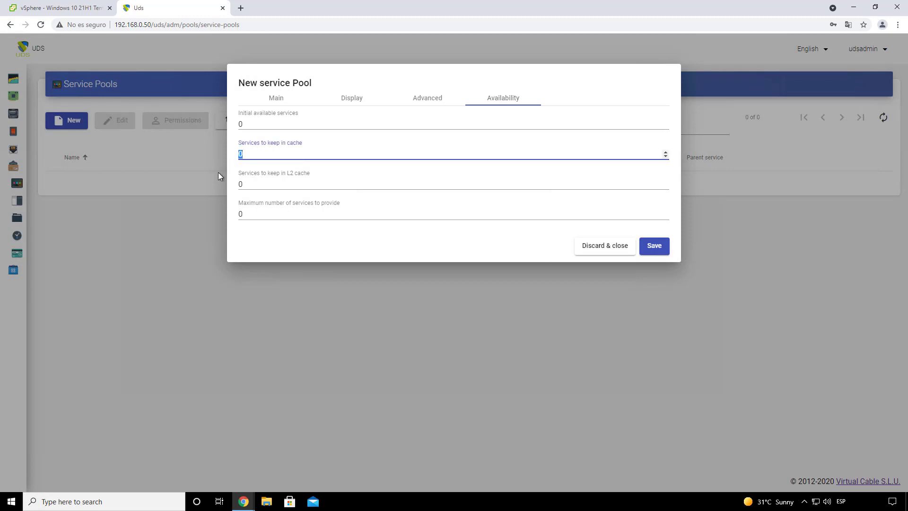
{"action": "type", "text": "2"}
{"action": "left_click", "coordinate": [239, 215]}
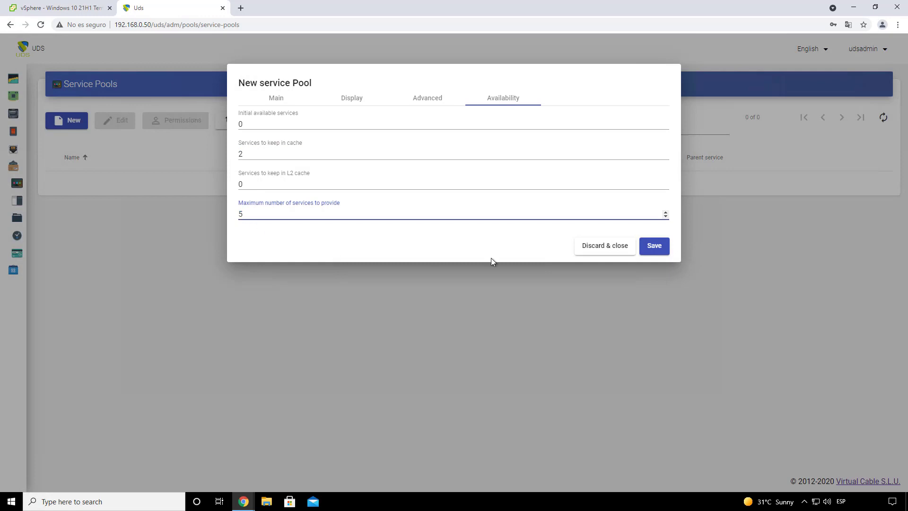
{"action": "type", "text": "5"}
{"action": "left_click", "coordinate": [651, 252]}
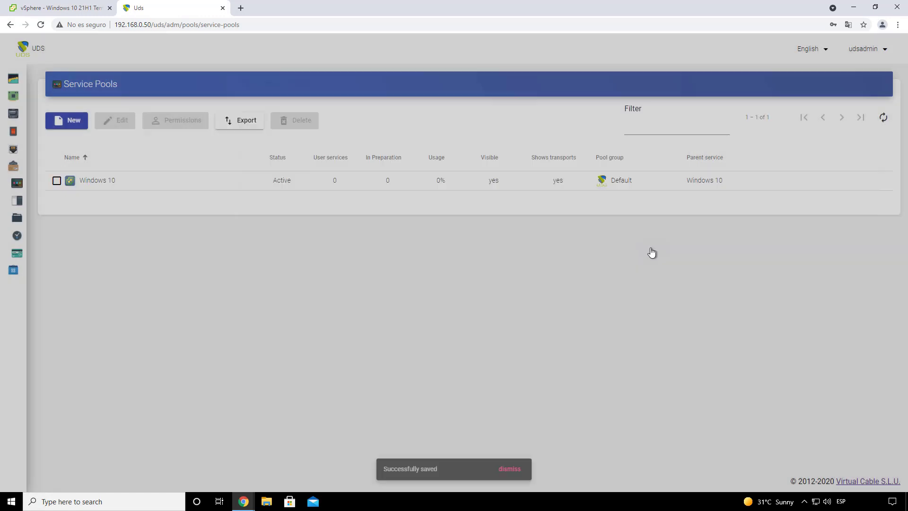
Step: Start a new pool named XUbuntu 20.04 with the Xubuntu 20.04 base service and Linux OS Manager
{"action": "left_click", "coordinate": [78, 125]}
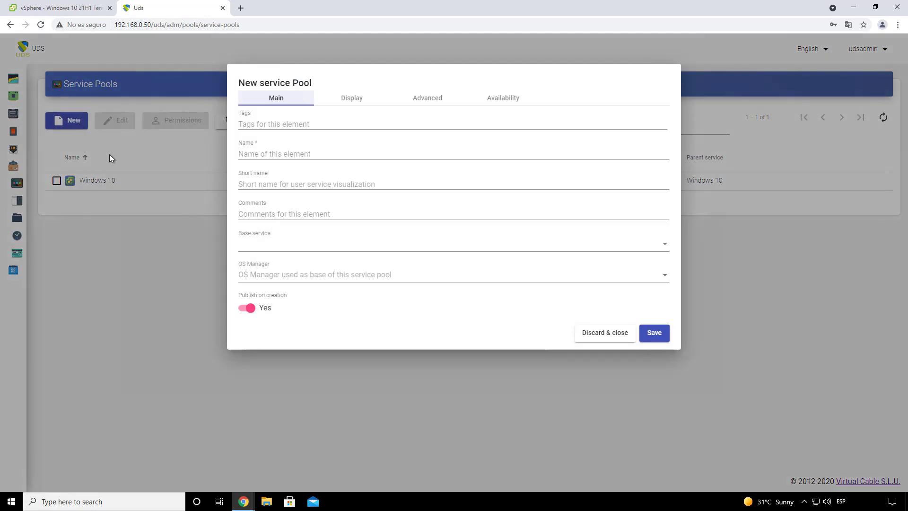
{"action": "left_click", "coordinate": [265, 151]}
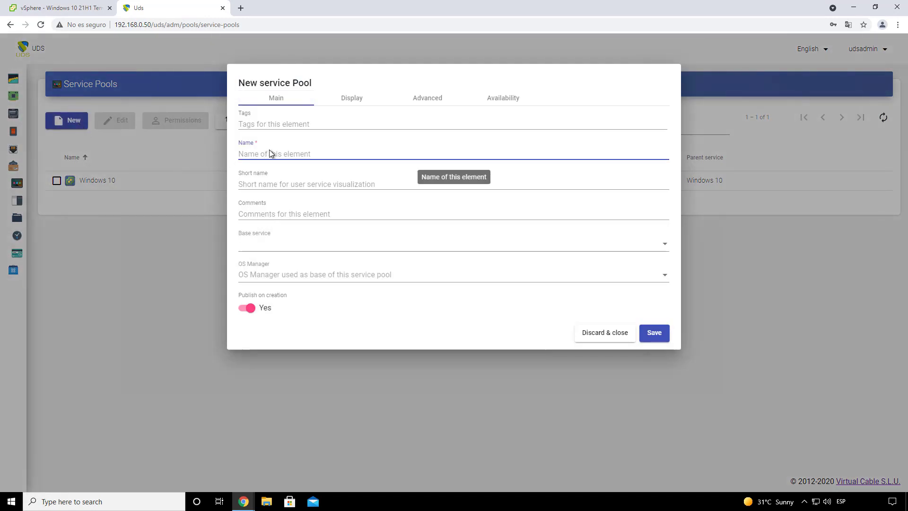
{"action": "type", "text": "XUbunut"}
{"action": "key", "text": "BackSpace"}
{"action": "left_click", "coordinate": [284, 247]}
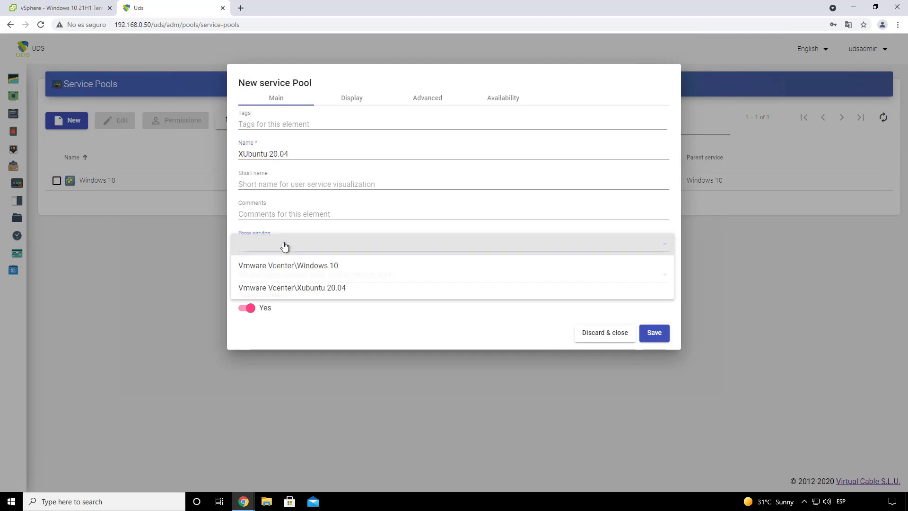
{"action": "left_click", "coordinate": [341, 289]}
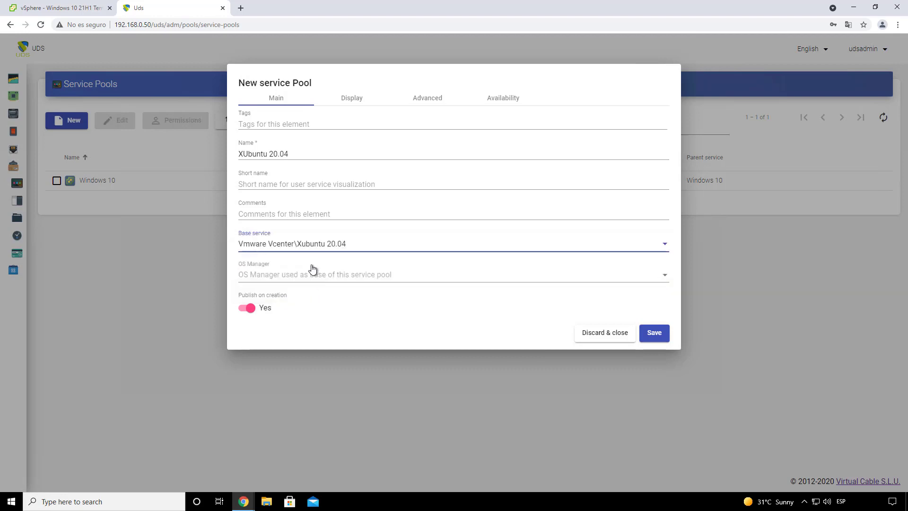
{"action": "left_click", "coordinate": [318, 280]}
{"action": "left_click", "coordinate": [264, 273]}
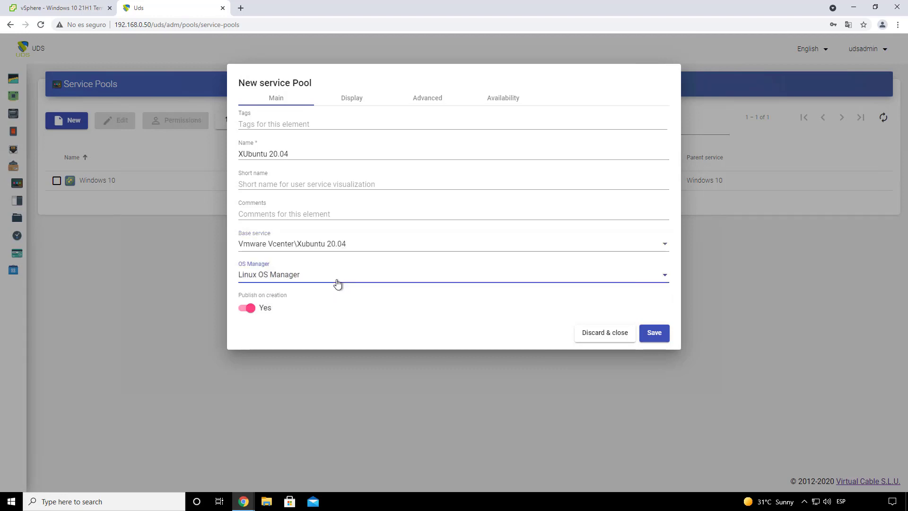
Step: Give the XUbuntu 20.04 pool cache 2 and maximum 5 services, and save it
{"action": "left_click", "coordinate": [351, 108]}
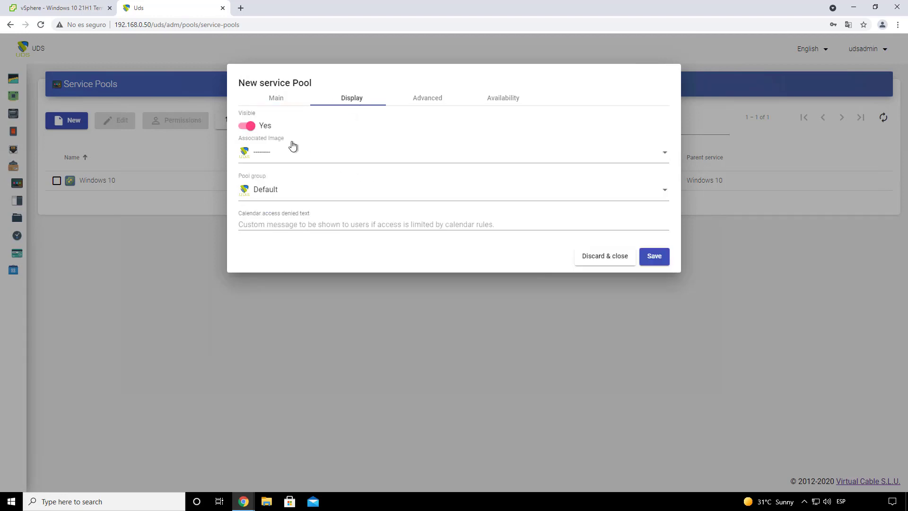
{"action": "left_click", "coordinate": [426, 102]}
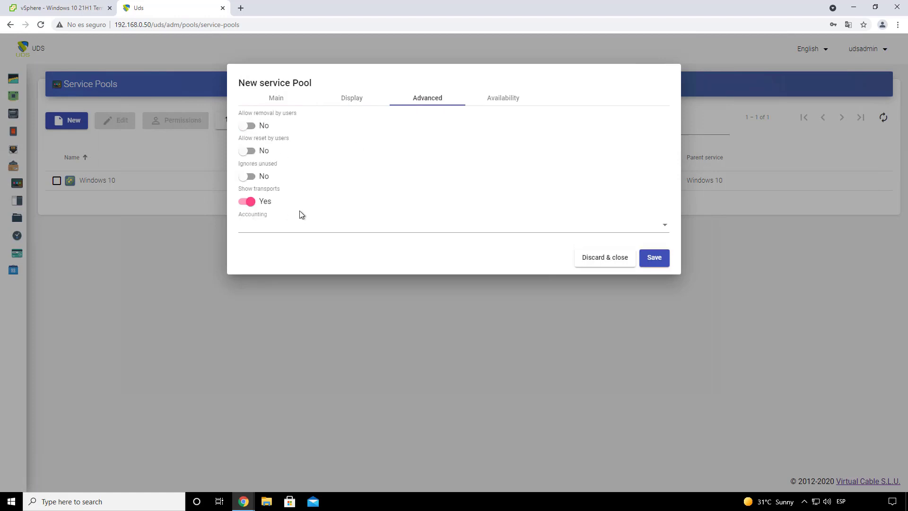
{"action": "left_click", "coordinate": [508, 101]}
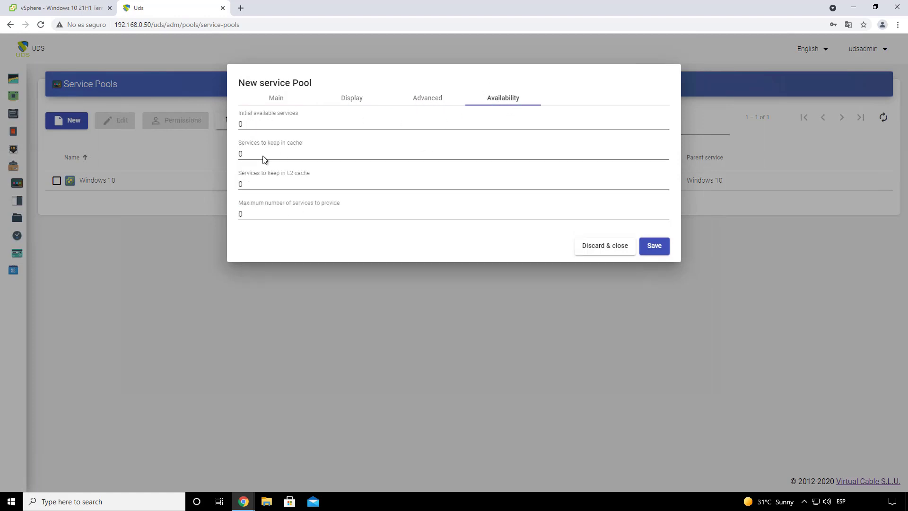
{"action": "left_click", "coordinate": [238, 154]}
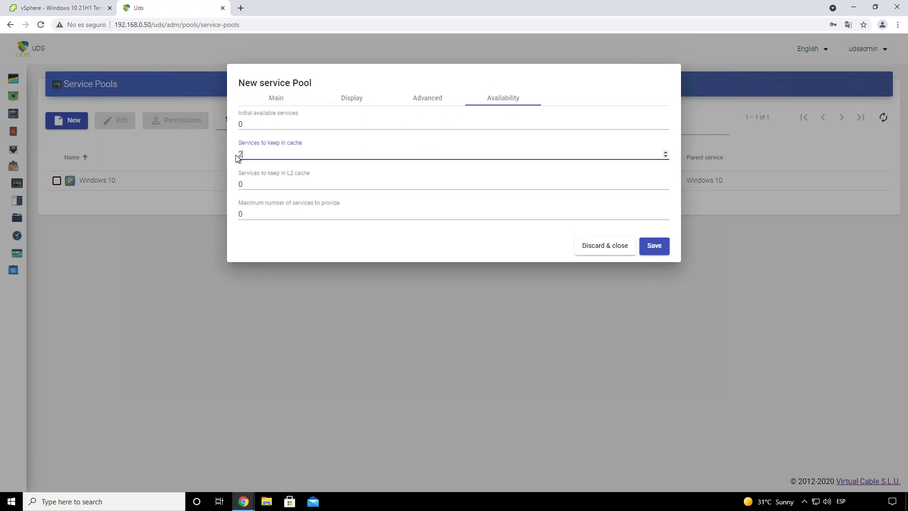
{"action": "left_click", "coordinate": [242, 214]}
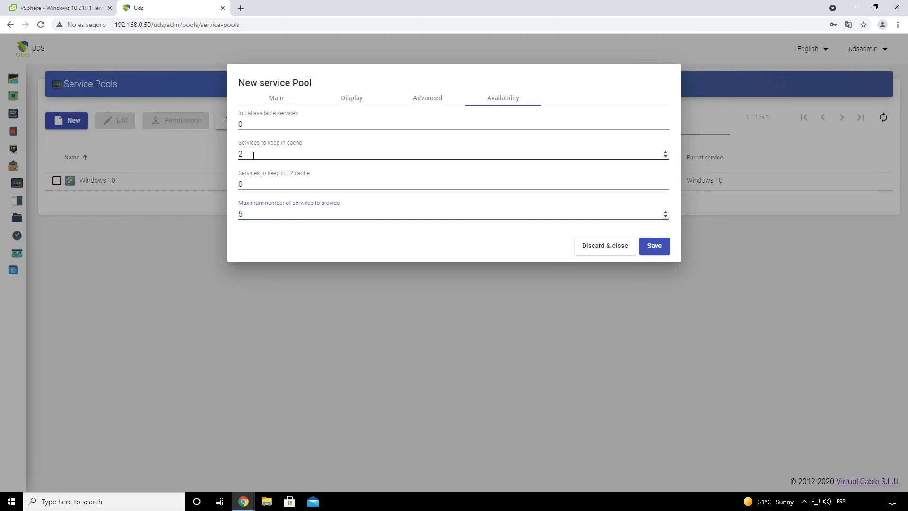
{"action": "left_click", "coordinate": [653, 247]}
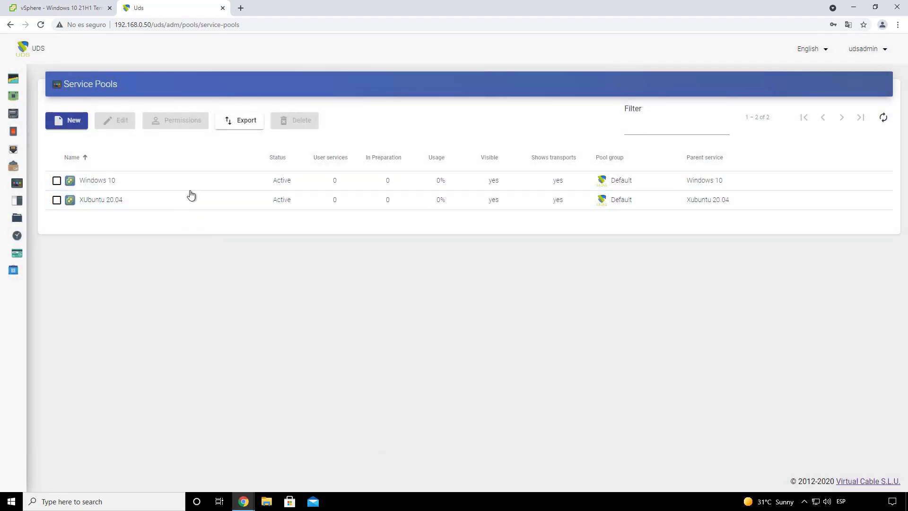
Step: Open the Windows 10 pool and assign it the users group from Internal database
{"action": "double_click", "coordinate": [101, 185]}
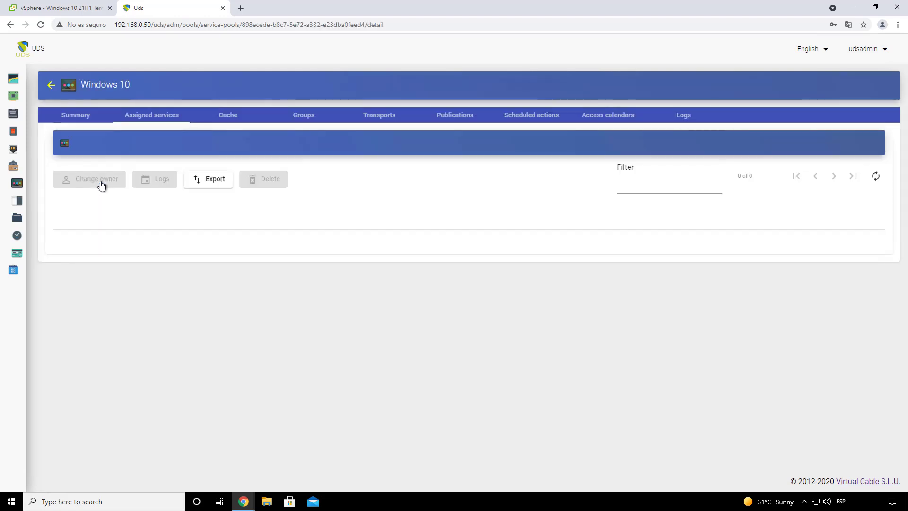
{"action": "left_click", "coordinate": [227, 118]}
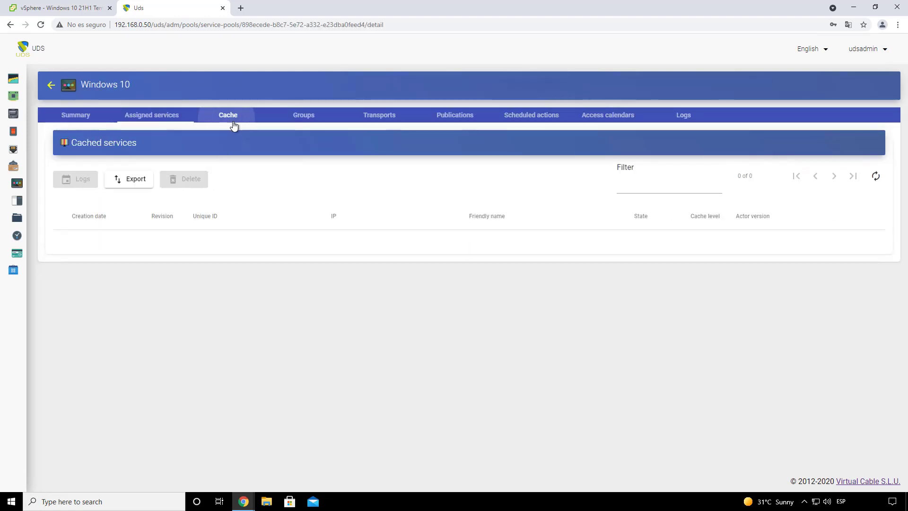
{"action": "left_click", "coordinate": [299, 118]}
{"action": "left_click", "coordinate": [78, 180]}
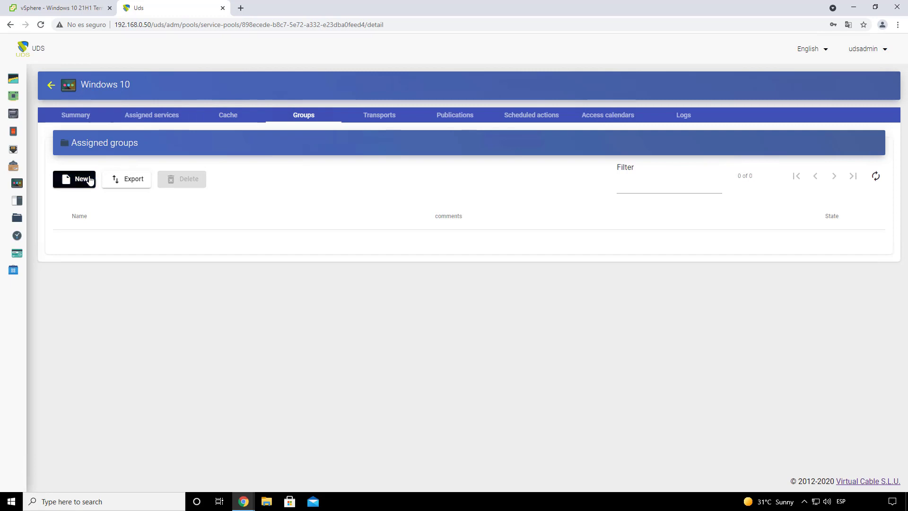
{"action": "left_click", "coordinate": [328, 149]}
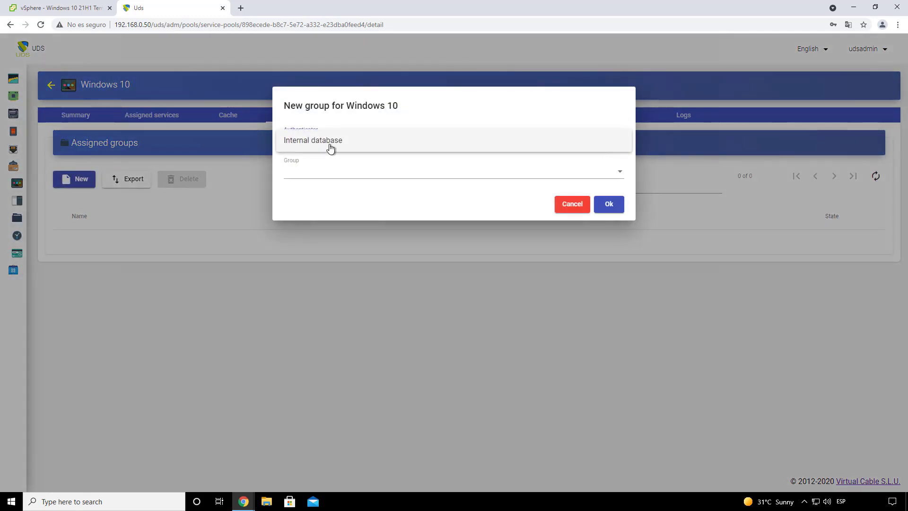
{"action": "left_click", "coordinate": [330, 145]}
{"action": "left_click", "coordinate": [327, 172]}
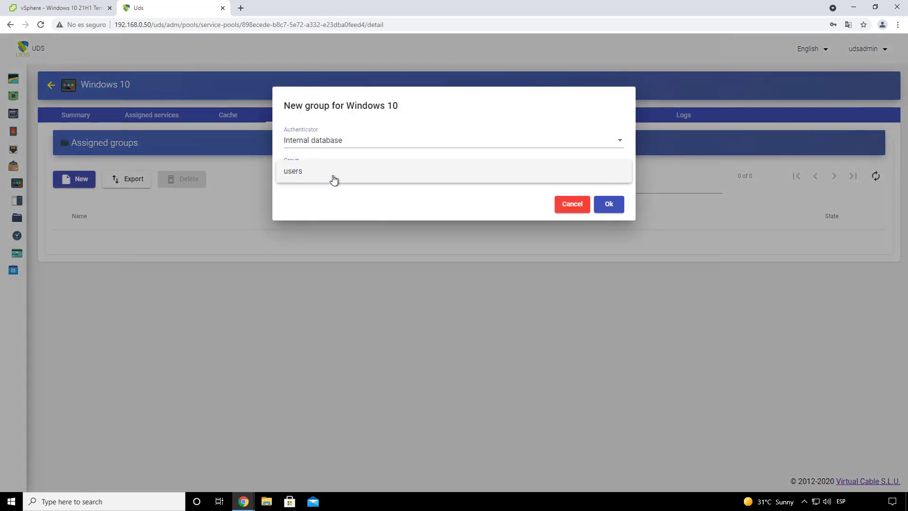
{"action": "left_click", "coordinate": [319, 174]}
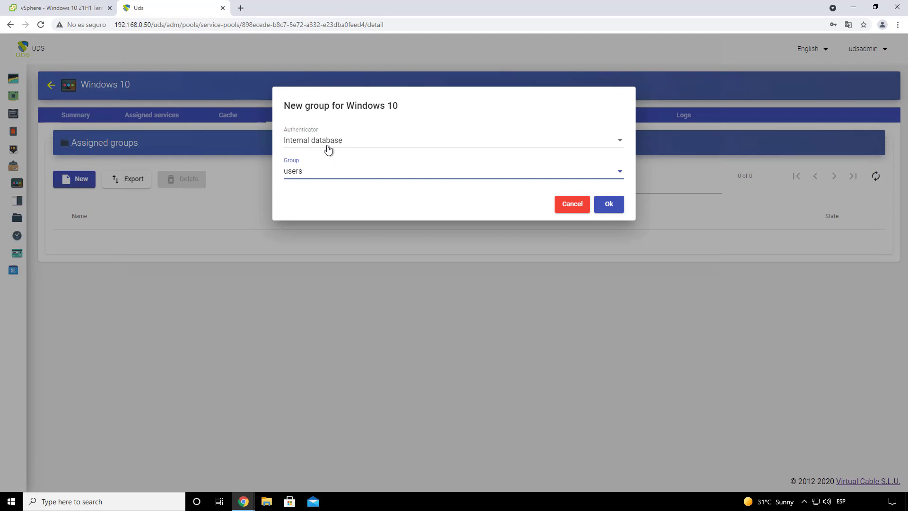
{"action": "left_click", "coordinate": [309, 174]}
{"action": "left_click", "coordinate": [316, 175]}
{"action": "left_click", "coordinate": [607, 204]}
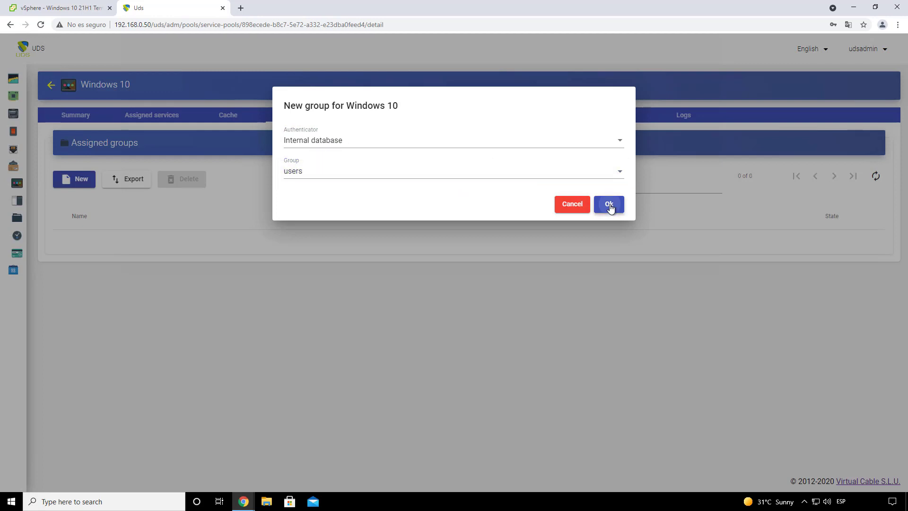
{"action": "left_click", "coordinate": [383, 121]}
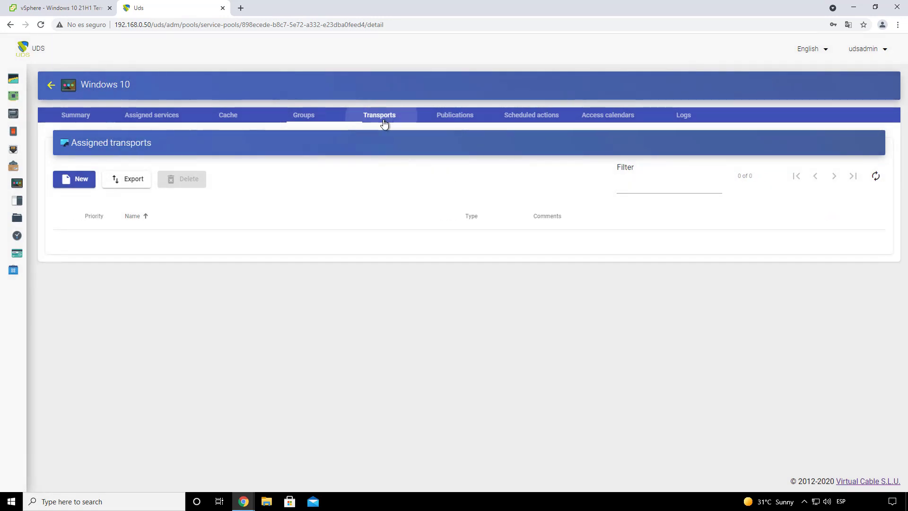
Step: Add the HTML5 and RDP Direct transports to the Windows 10 pool
{"action": "left_click", "coordinate": [78, 177]}
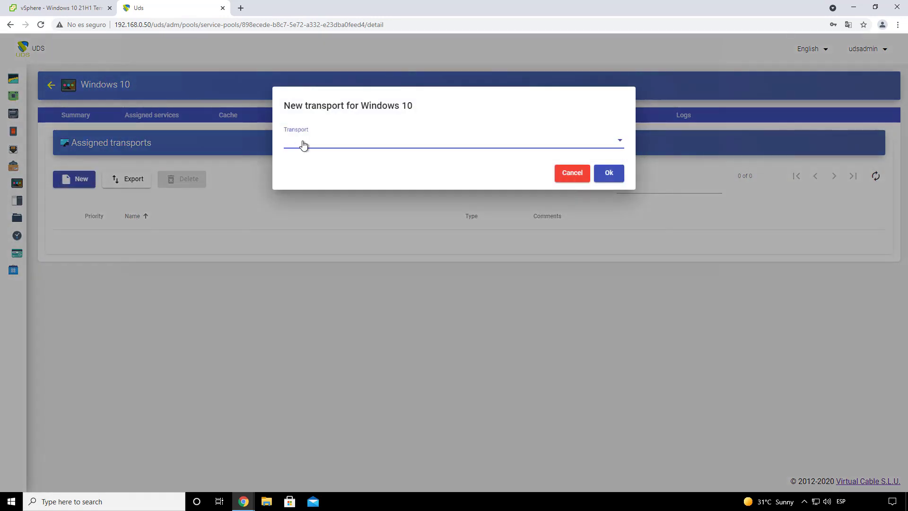
{"action": "left_click", "coordinate": [302, 143]}
{"action": "left_click", "coordinate": [322, 146]}
{"action": "left_click", "coordinate": [608, 173]}
{"action": "left_click", "coordinate": [92, 181]}
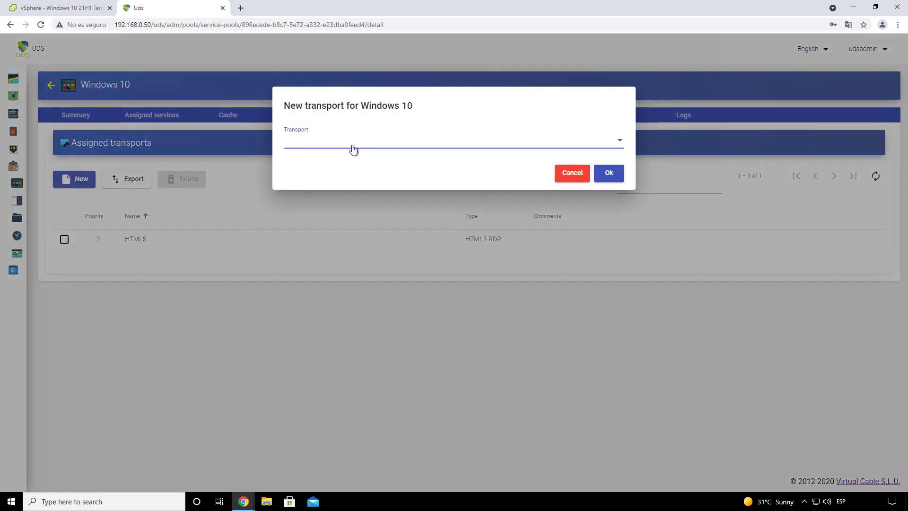
{"action": "left_click", "coordinate": [352, 143]}
{"action": "left_click", "coordinate": [325, 166]}
{"action": "left_click", "coordinate": [609, 174]}
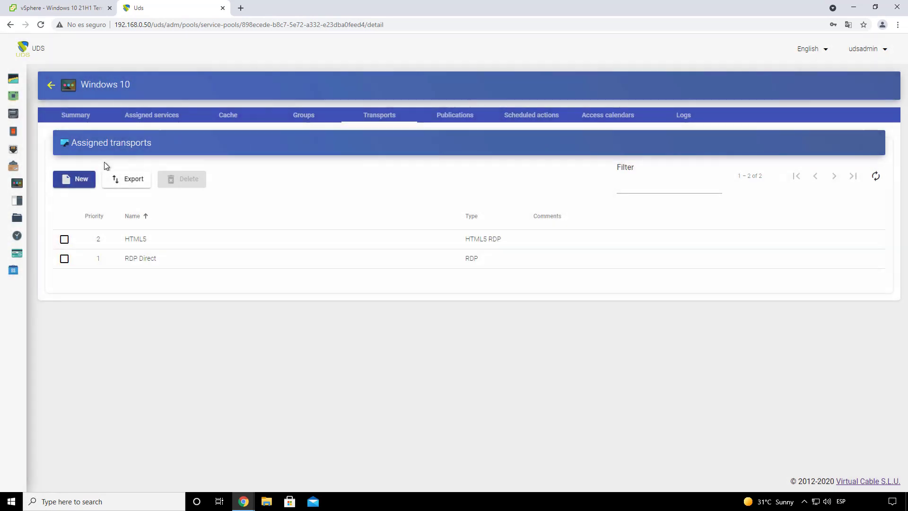
Step: Add the RDP tunnel transport and check the publication, revision 1, is in preparation
{"action": "left_click", "coordinate": [76, 179]}
{"action": "left_click", "coordinate": [475, 140]}
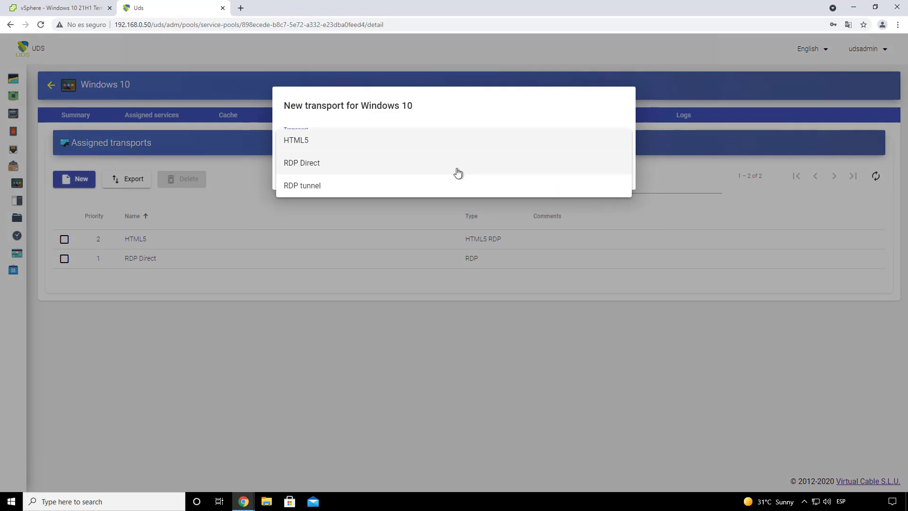
{"action": "left_click", "coordinate": [421, 182]}
{"action": "left_click", "coordinate": [609, 175]}
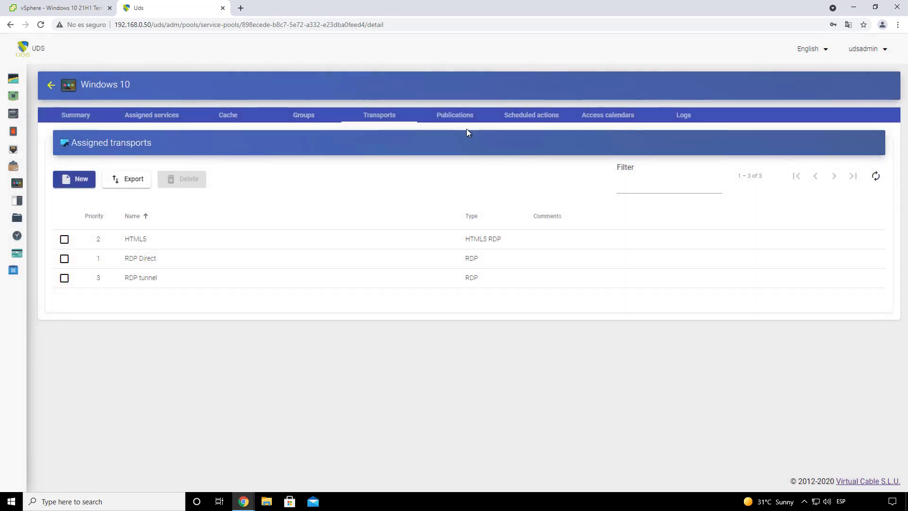
{"action": "left_click", "coordinate": [454, 116]}
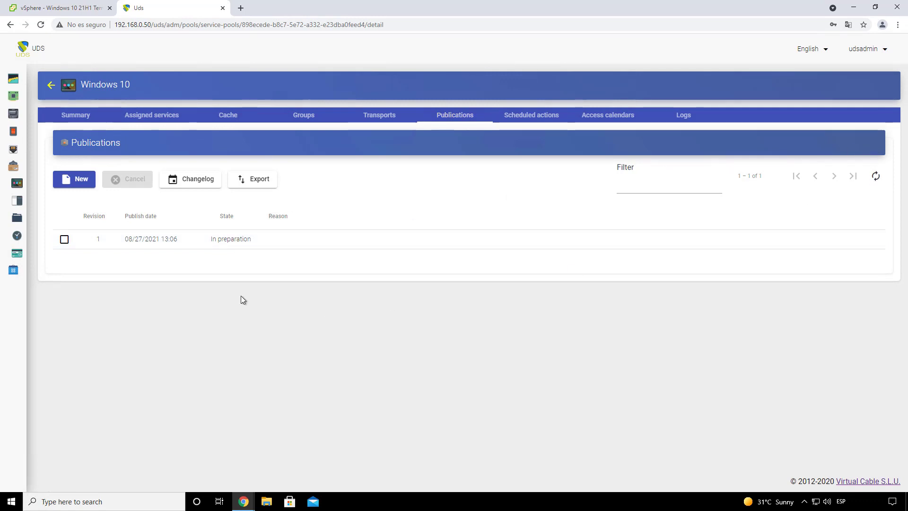
{"action": "left_click", "coordinate": [71, 8]}
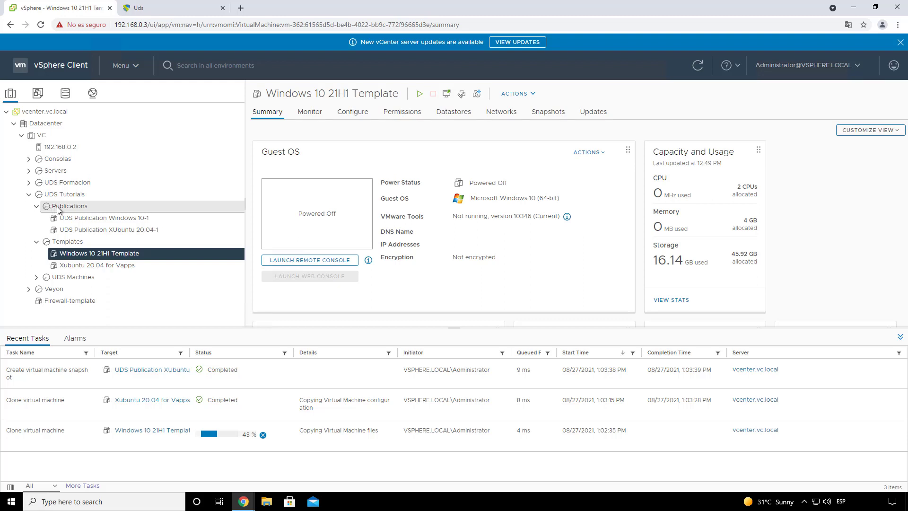
Step: In vSphere, inspect the Windows 10-1 and XUbuntu 20.04-1 publication VMs and the Windows 10 21H1 template
{"action": "left_click", "coordinate": [83, 208]}
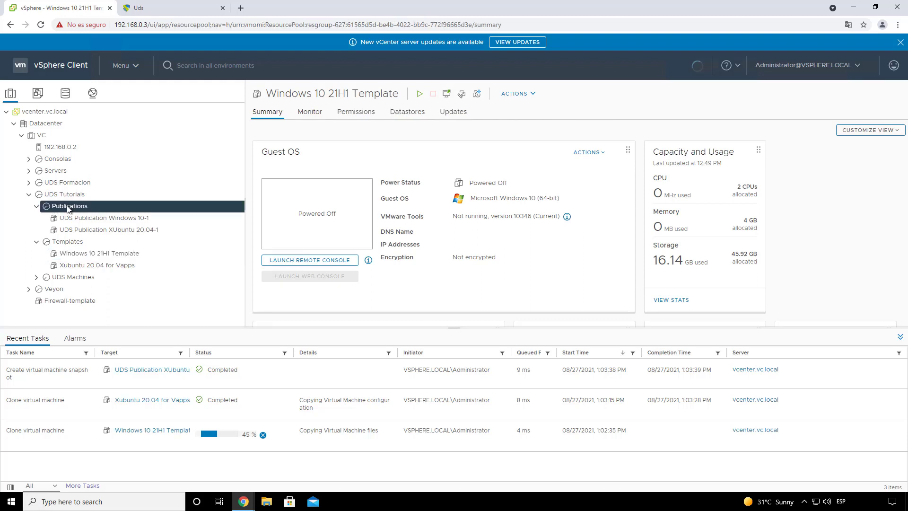
{"action": "left_click", "coordinate": [101, 217]}
{"action": "left_click", "coordinate": [117, 228]}
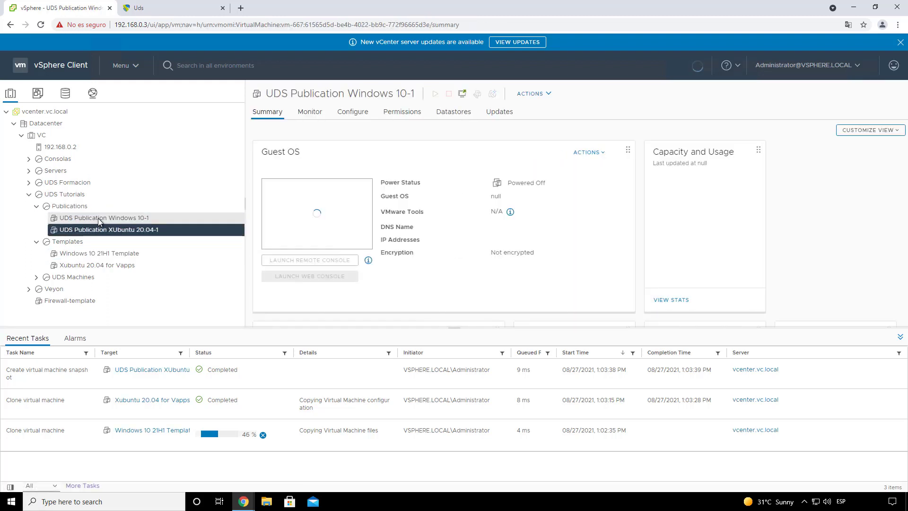
{"action": "left_click", "coordinate": [98, 218]}
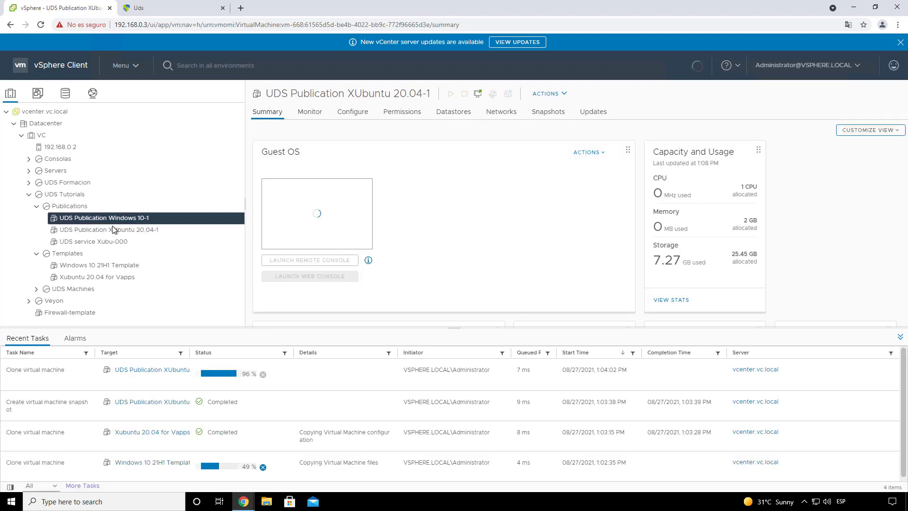
{"action": "left_click", "coordinate": [113, 230]}
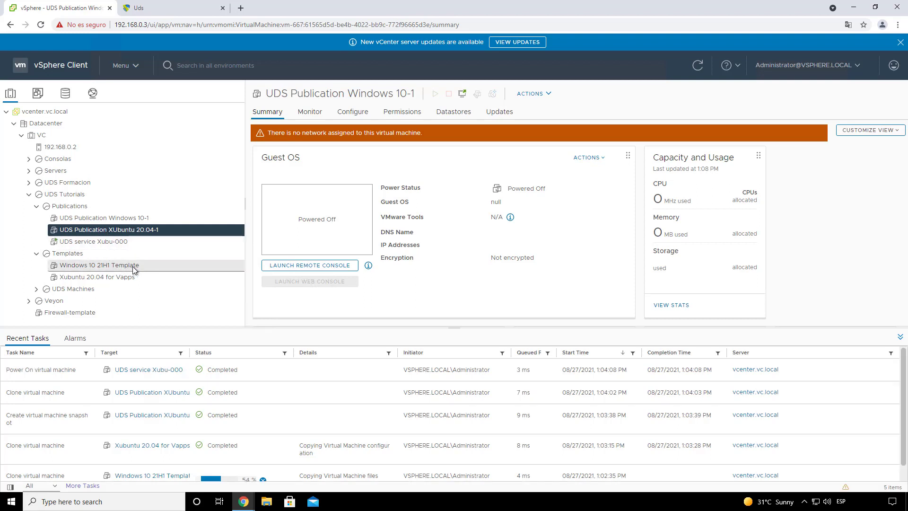
{"action": "left_click", "coordinate": [37, 254]}
{"action": "left_click", "coordinate": [37, 255]}
{"action": "left_click", "coordinate": [111, 268]}
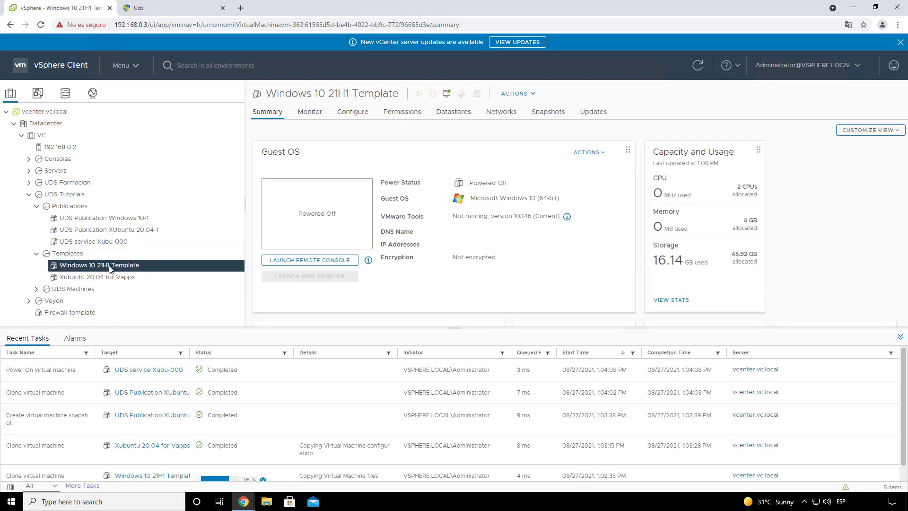
{"action": "left_click", "coordinate": [102, 218]}
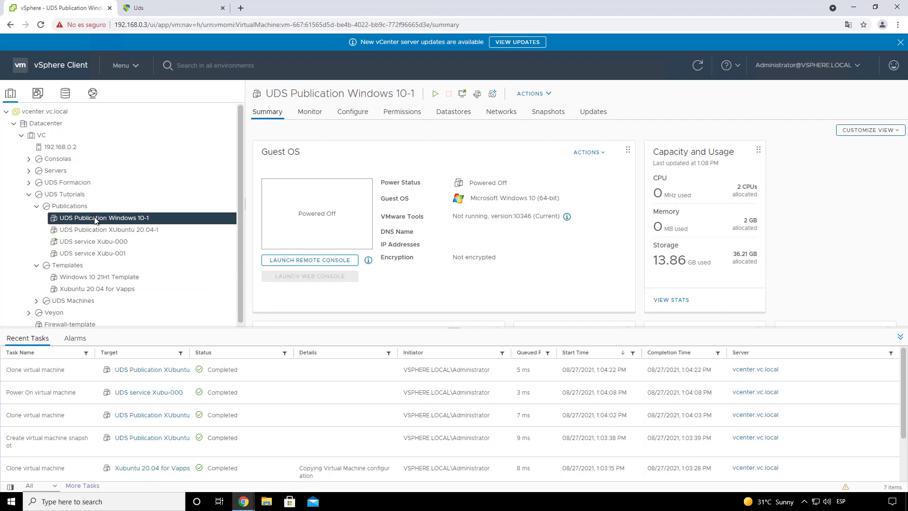
Step: Check the Xubuntu template, Templates pool and new Xubu-000 service VM, then return to UDS
{"action": "left_click", "coordinate": [89, 289]}
{"action": "left_click", "coordinate": [106, 280]}
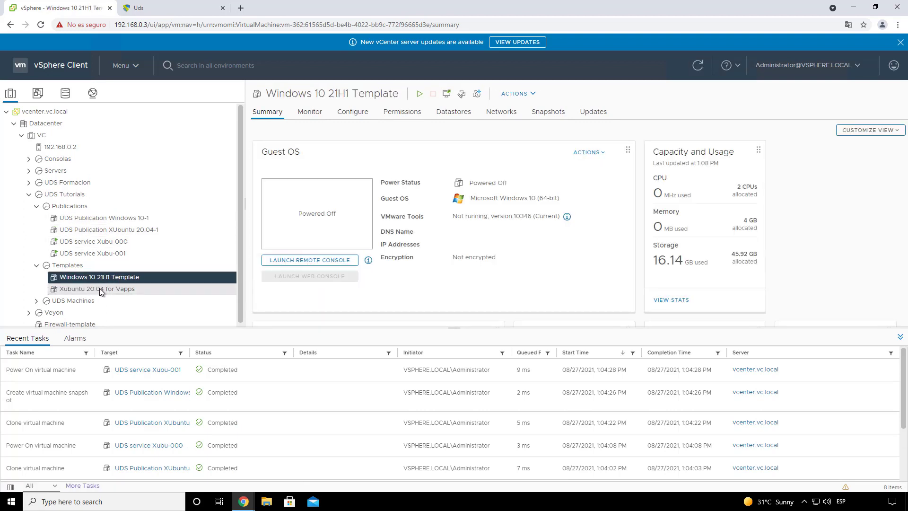
{"action": "double_click", "coordinate": [48, 268]}
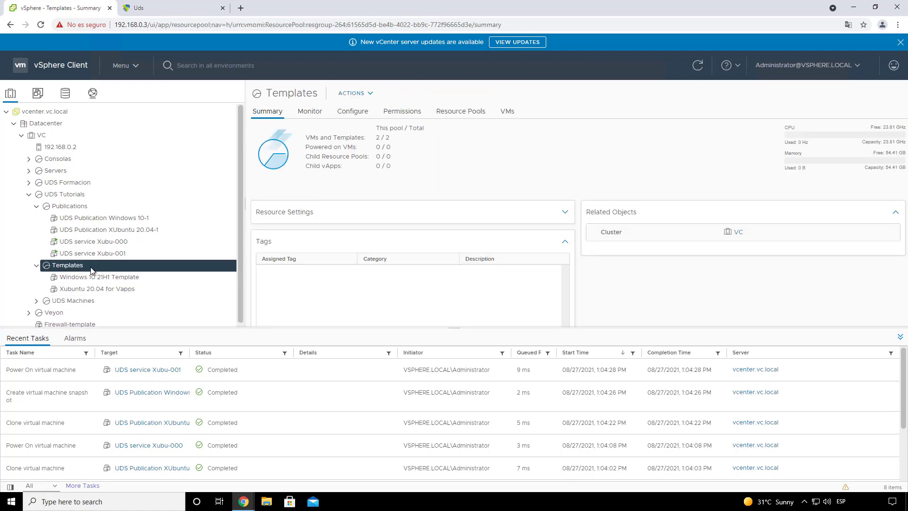
{"action": "left_click", "coordinate": [100, 231]}
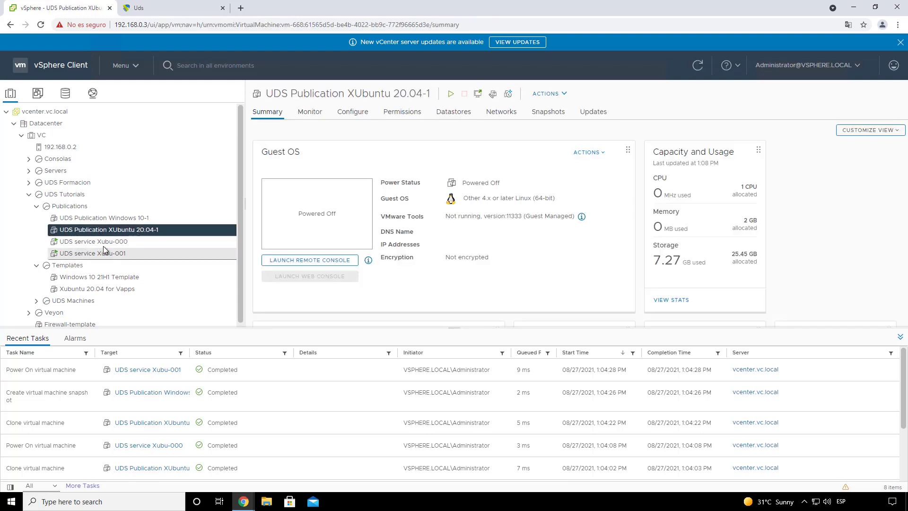
{"action": "left_click", "coordinate": [104, 243]}
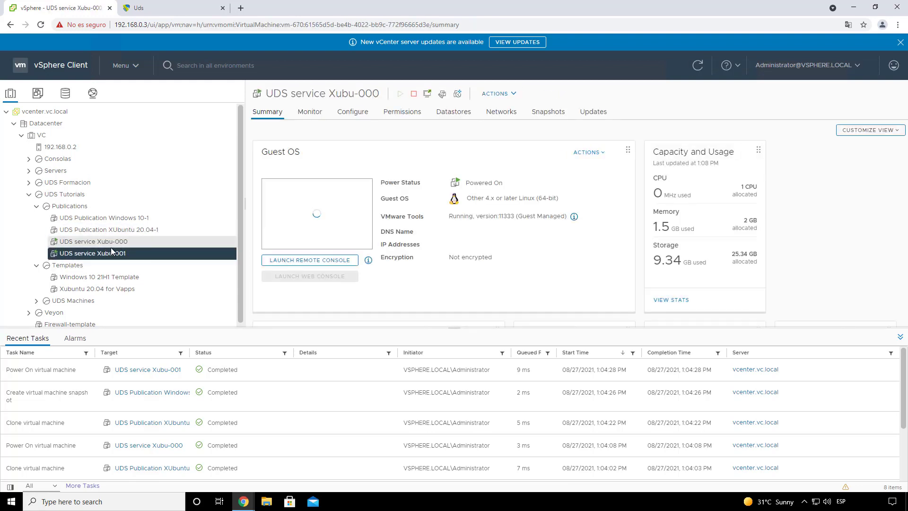
{"action": "left_click", "coordinate": [150, 8]}
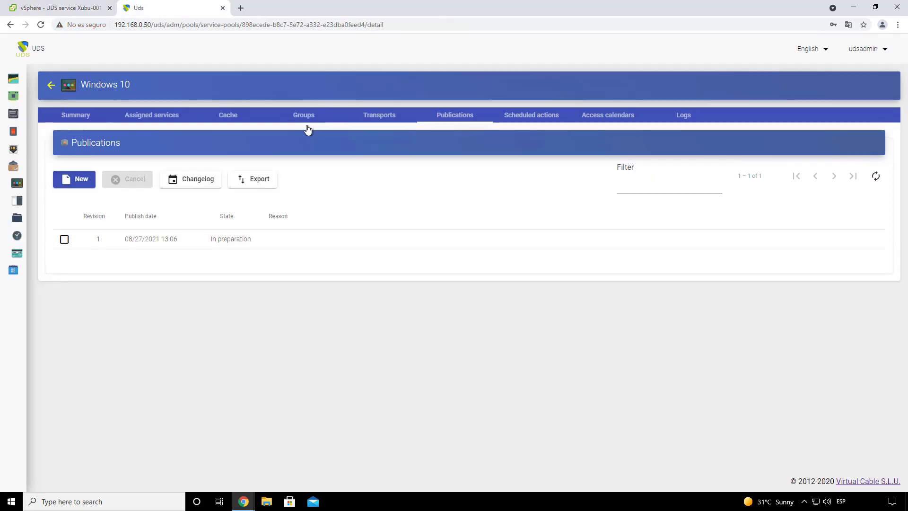
Step: Refresh the Windows 10 pool's publications and cache until the publication shows Valid
{"action": "left_click", "coordinate": [231, 119]}
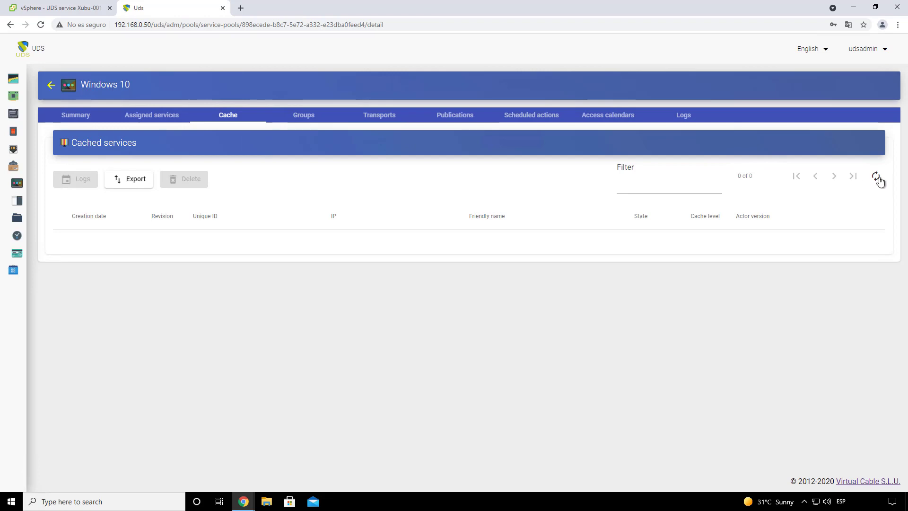
{"action": "left_click", "coordinate": [447, 119]}
{"action": "left_click", "coordinate": [882, 178]}
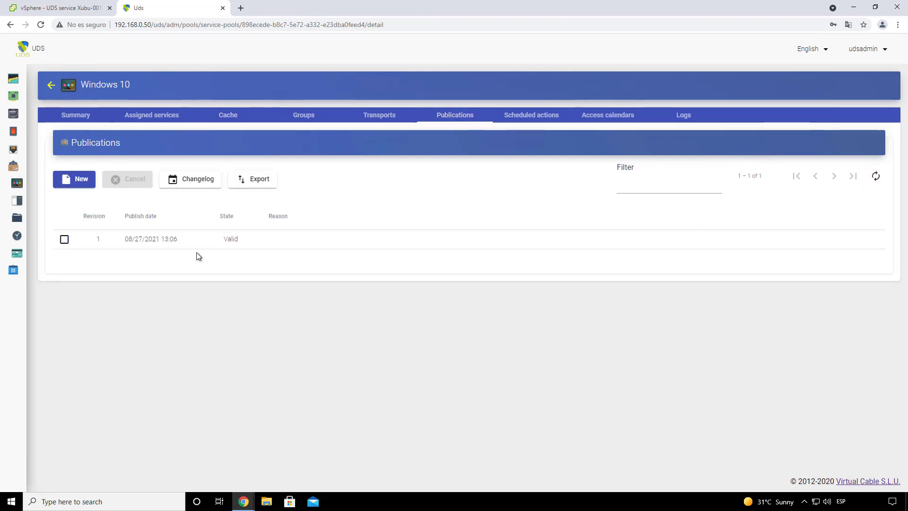
{"action": "left_click", "coordinate": [225, 119]}
{"action": "left_click", "coordinate": [875, 177]}
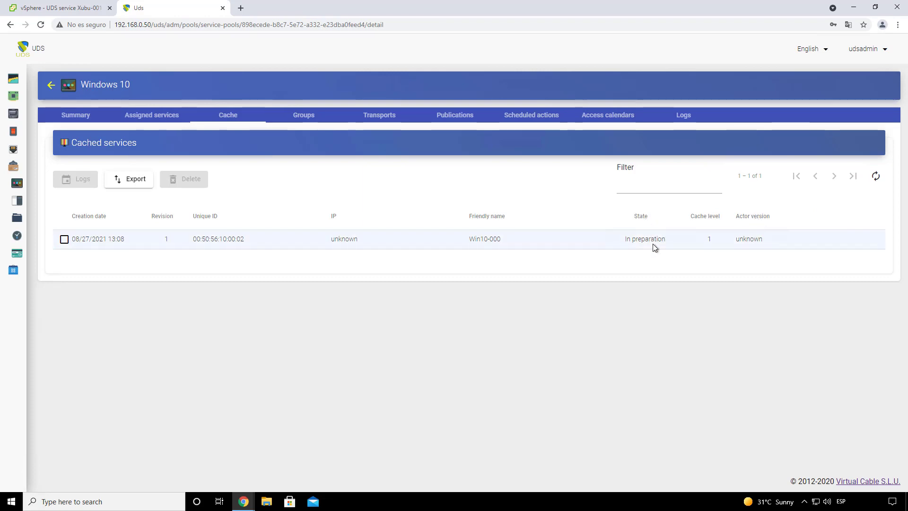
Step: Check Win10-000 in vSphere, then refresh until Win10-000 and Win10-001 are Valid with IPs
{"action": "left_click", "coordinate": [64, 10]}
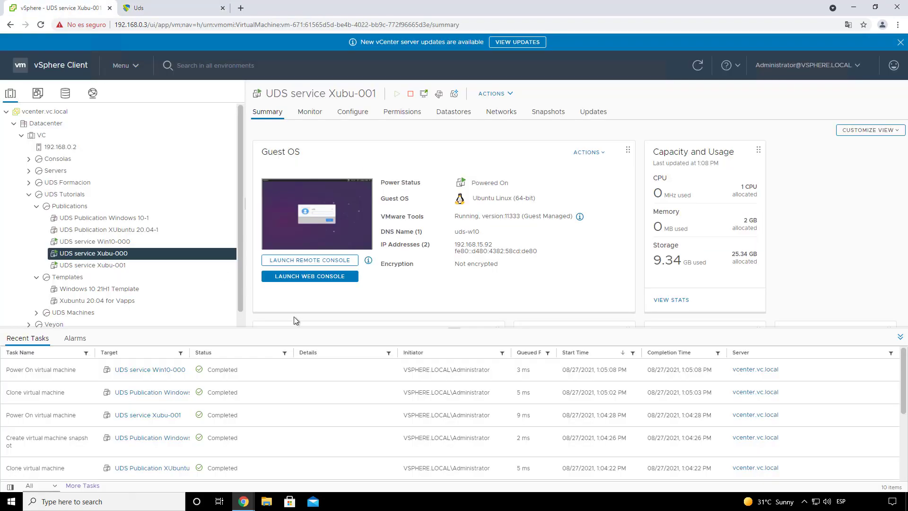
{"action": "left_click", "coordinate": [129, 241]}
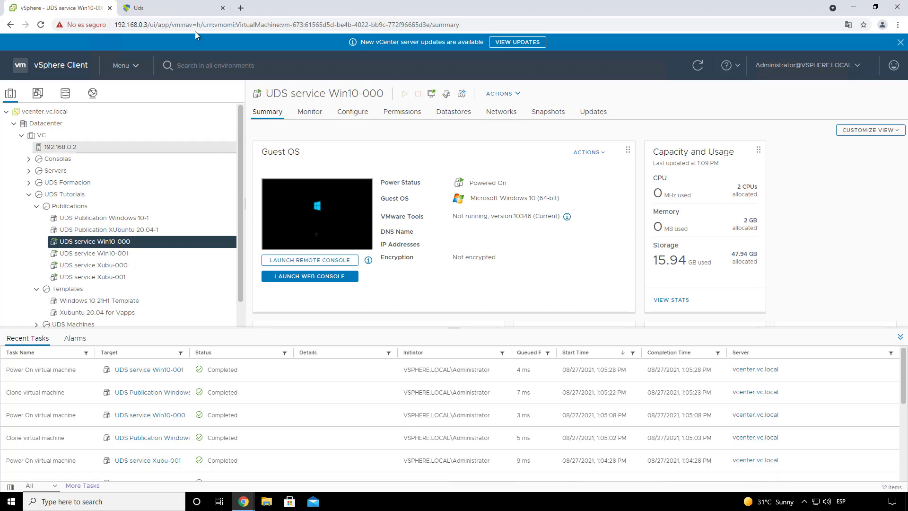
{"action": "left_click", "coordinate": [175, 7]}
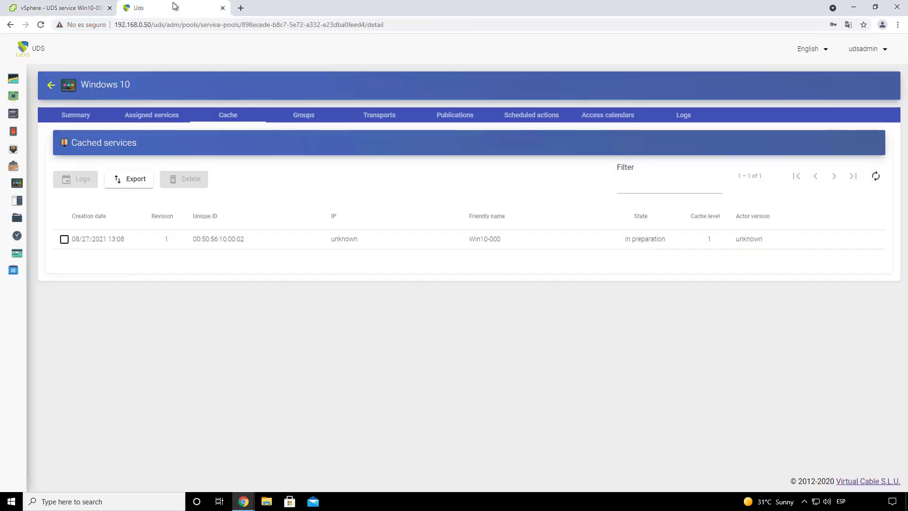
{"action": "left_click", "coordinate": [875, 176]}
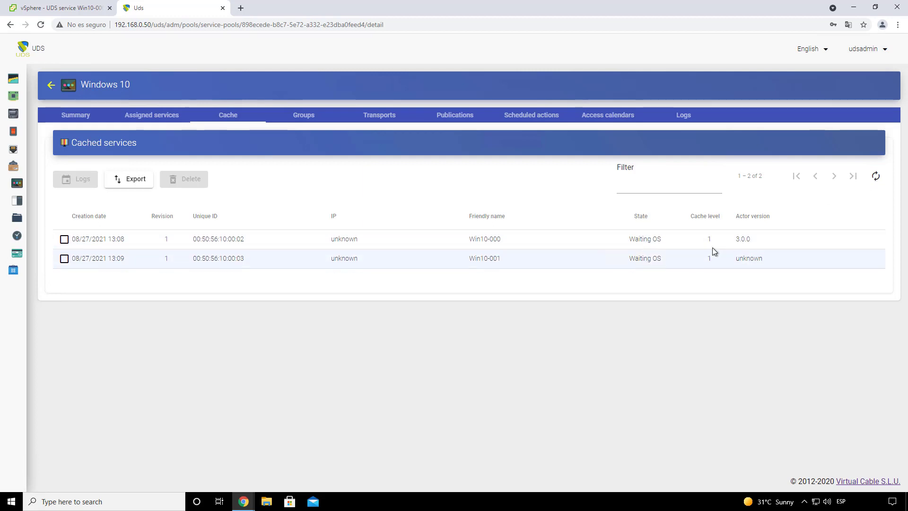
{"action": "left_click", "coordinate": [874, 177]}
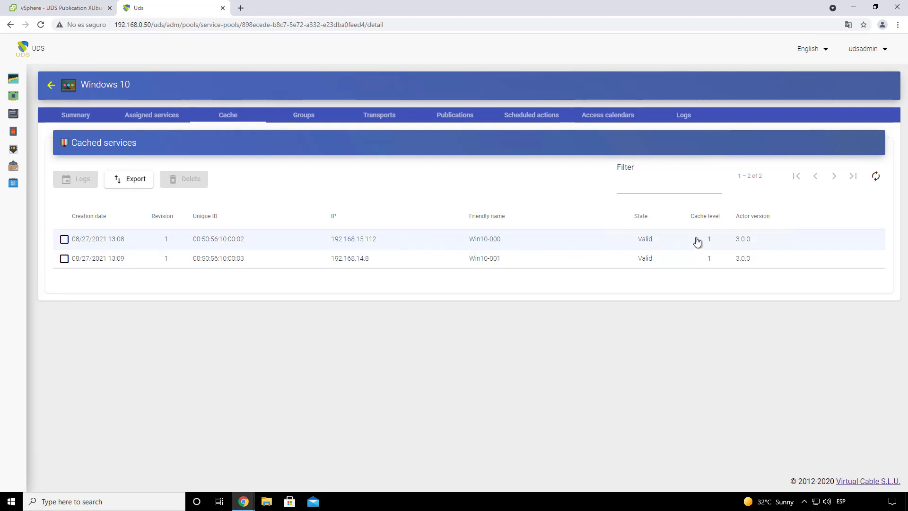
{"action": "left_click", "coordinate": [51, 85]}
Step: Look at the XUbuntu 20.04 pool's cache, then log out of the admin console
{"action": "double_click", "coordinate": [130, 202]}
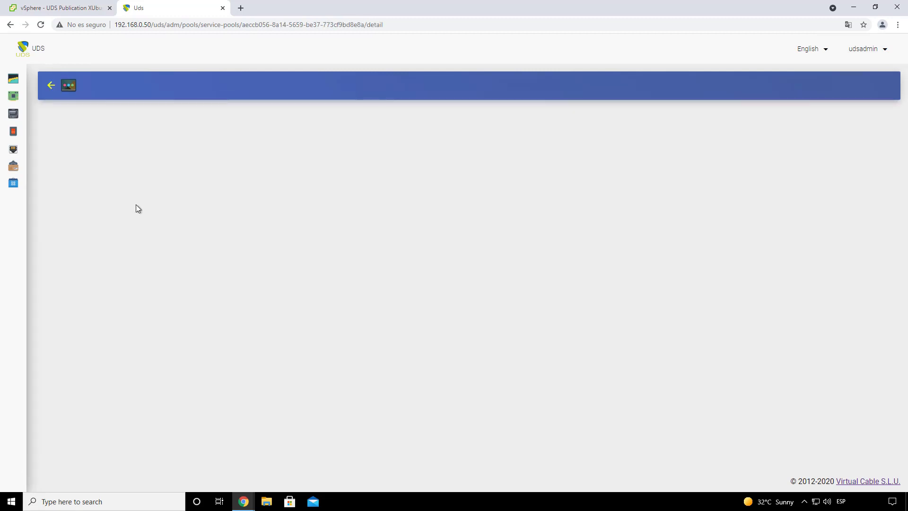
{"action": "left_click", "coordinate": [231, 117]}
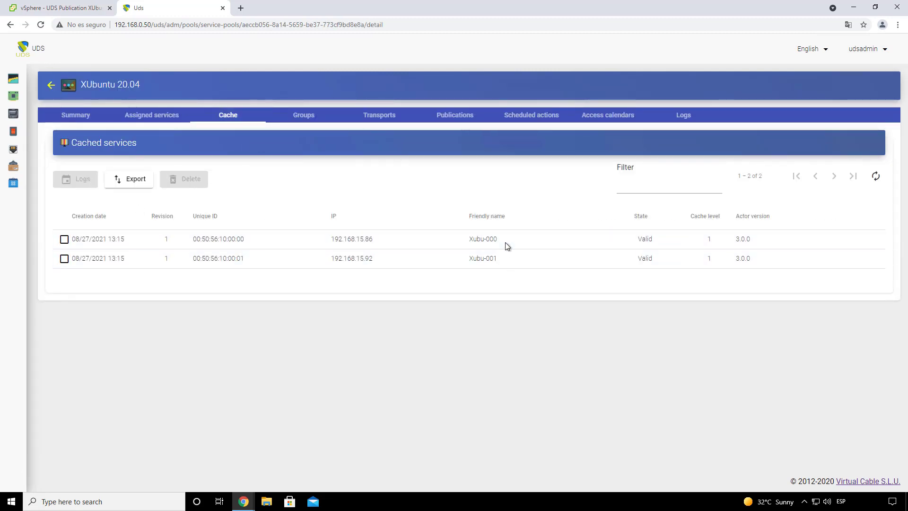
{"action": "left_click", "coordinate": [853, 56]}
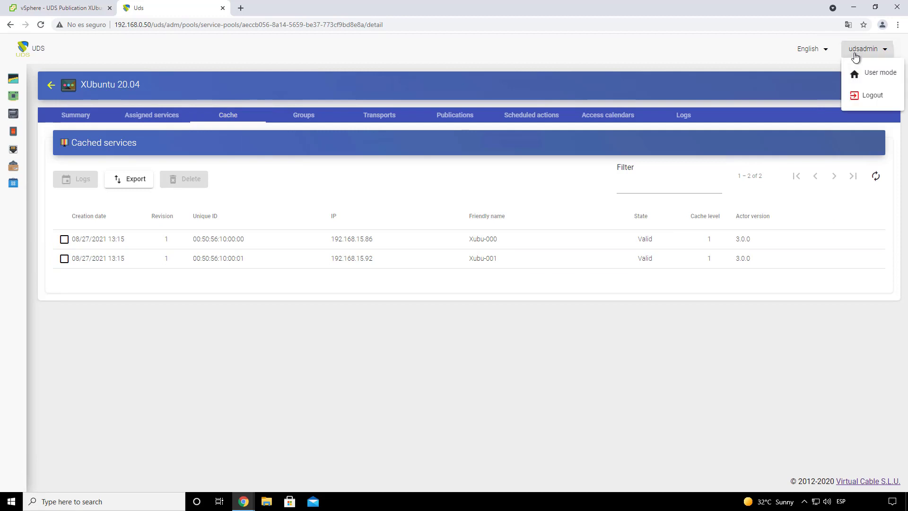
{"action": "left_click", "coordinate": [885, 97]}
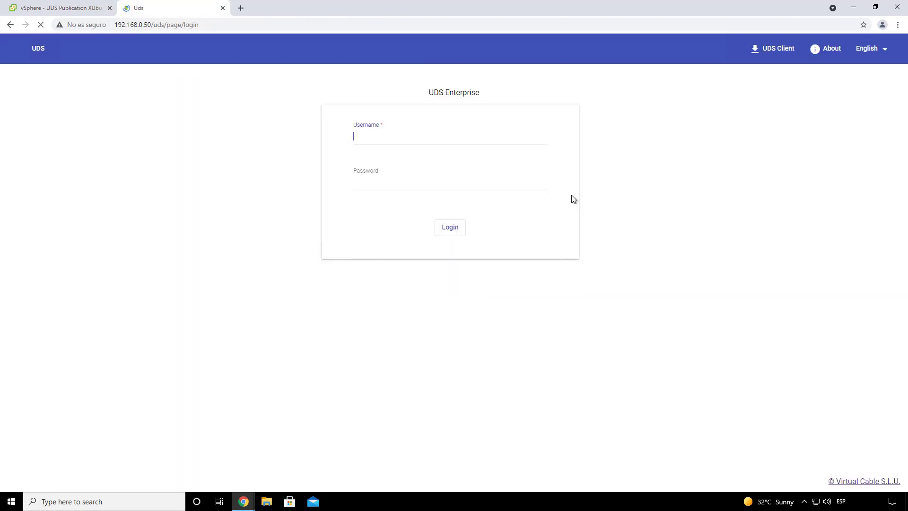
Step: Sign in to the portal as user01 and view the Windows 10 desktop's connection options
{"action": "left_click", "coordinate": [390, 165]}
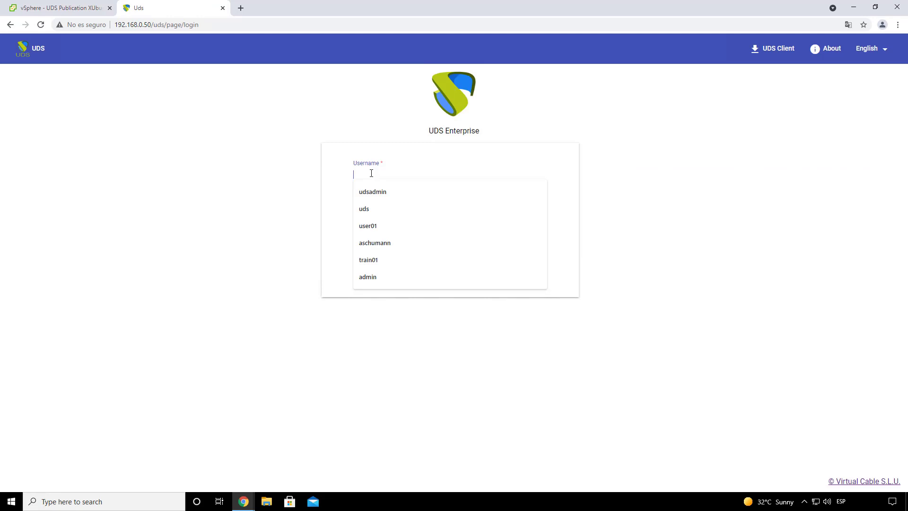
{"action": "left_click", "coordinate": [381, 225]}
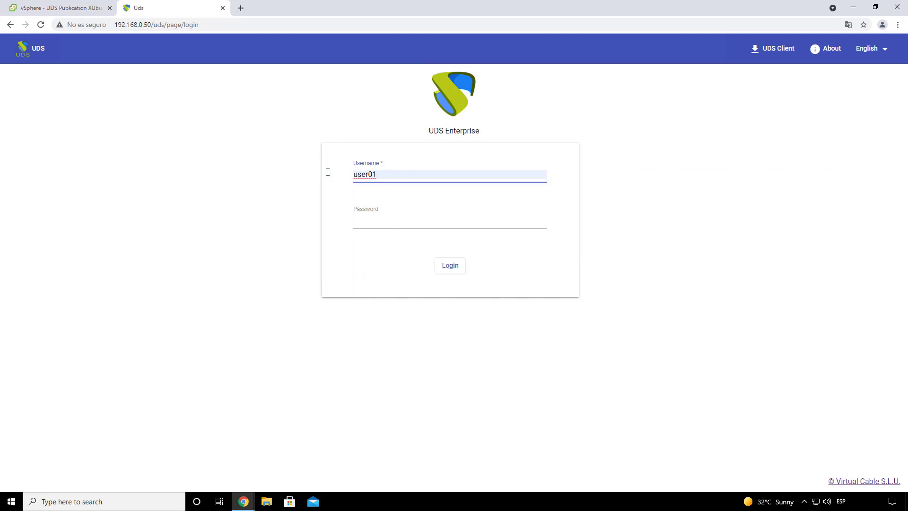
{"action": "left_click", "coordinate": [393, 220]}
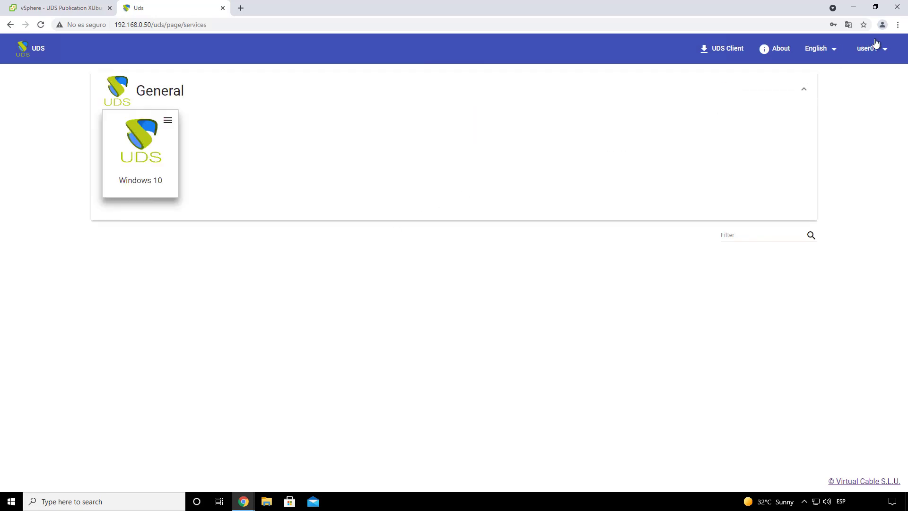
{"action": "left_click", "coordinate": [869, 48]}
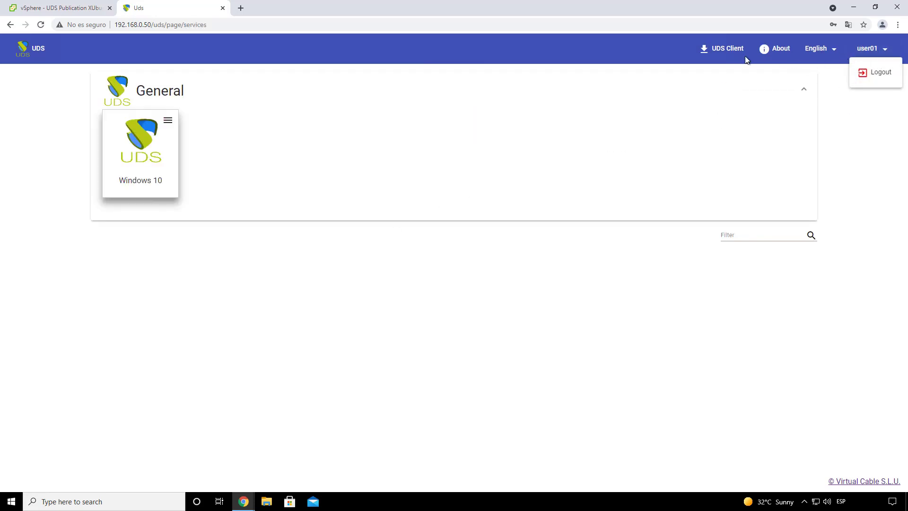
{"action": "left_click", "coordinate": [254, 158]}
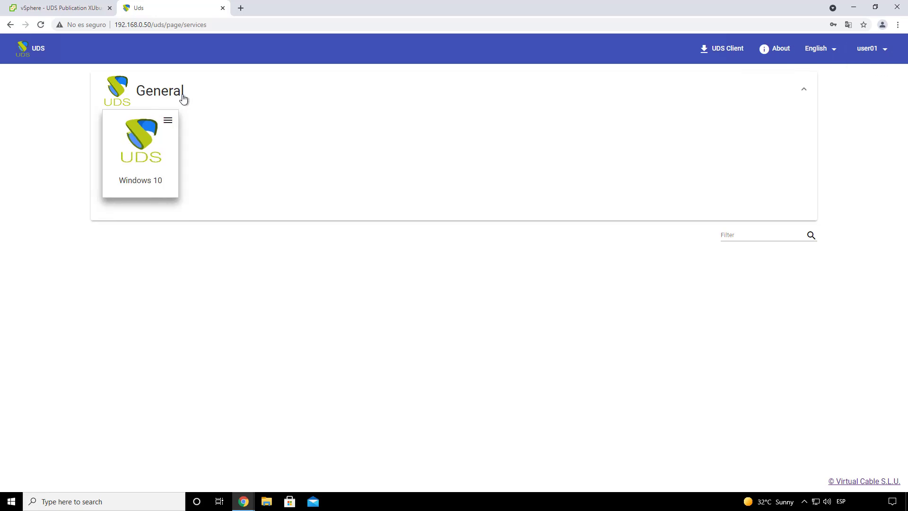
{"action": "left_click", "coordinate": [168, 120]}
{"action": "mouse_move", "coordinate": [193, 140]}
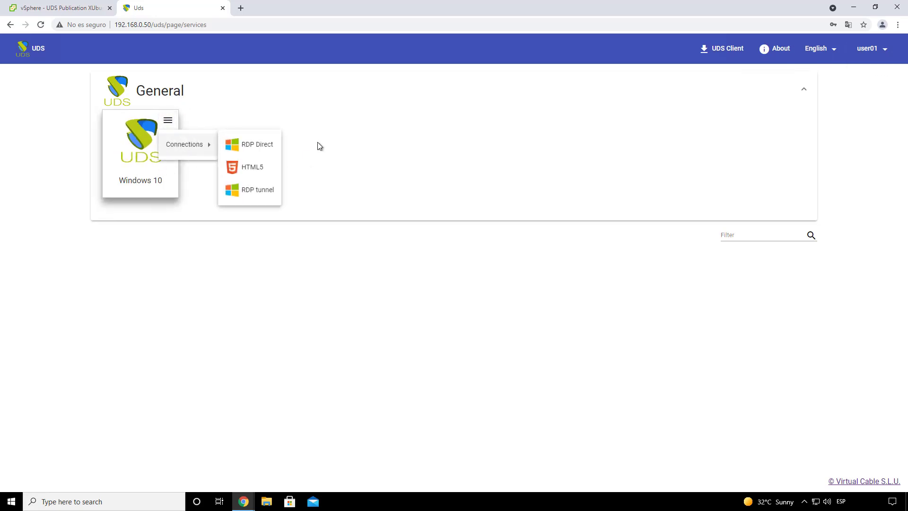
{"action": "left_click", "coordinate": [295, 155]}
{"action": "left_click", "coordinate": [169, 123]}
{"action": "left_click", "coordinate": [255, 418]}
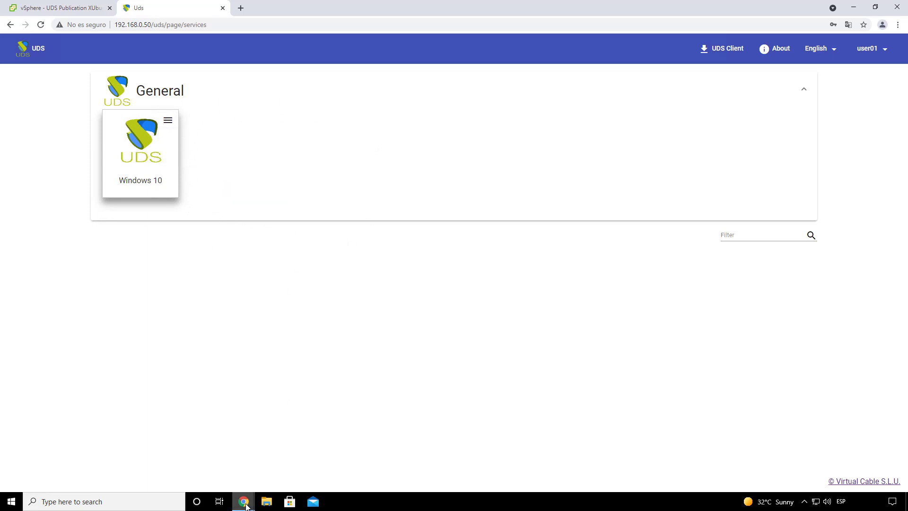
Step: Give the XUbuntu 20.04 pool the Internal database users group, showing Active
{"action": "mouse_move", "coordinate": [244, 501]}
{"action": "left_click", "coordinate": [290, 467]}
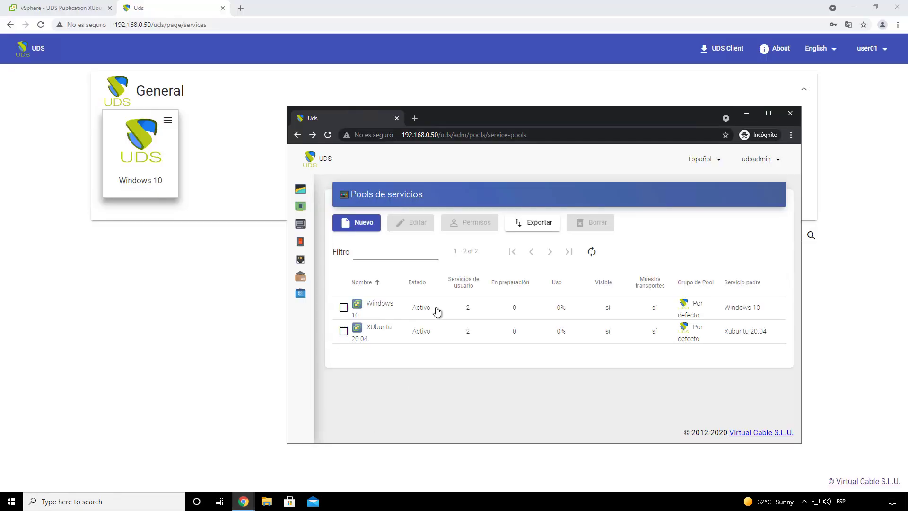
{"action": "double_click", "coordinate": [412, 331]}
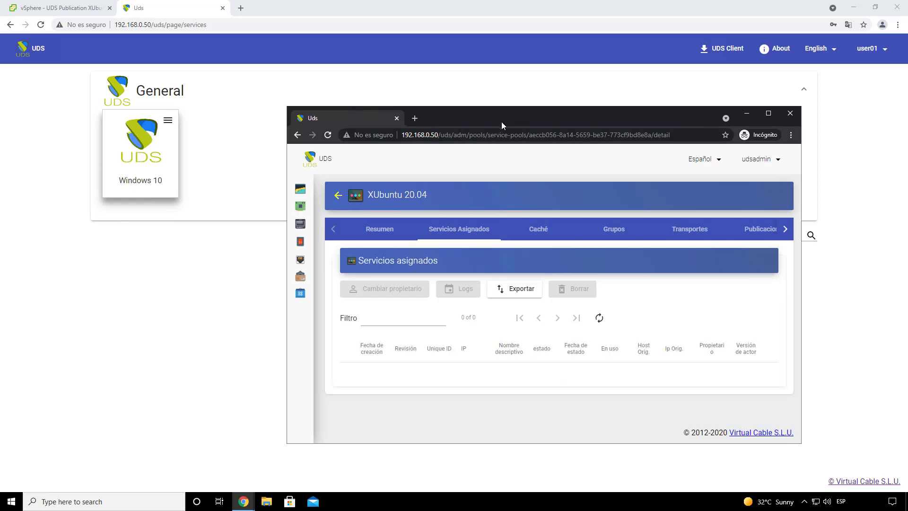
{"action": "double_click", "coordinate": [501, 118]}
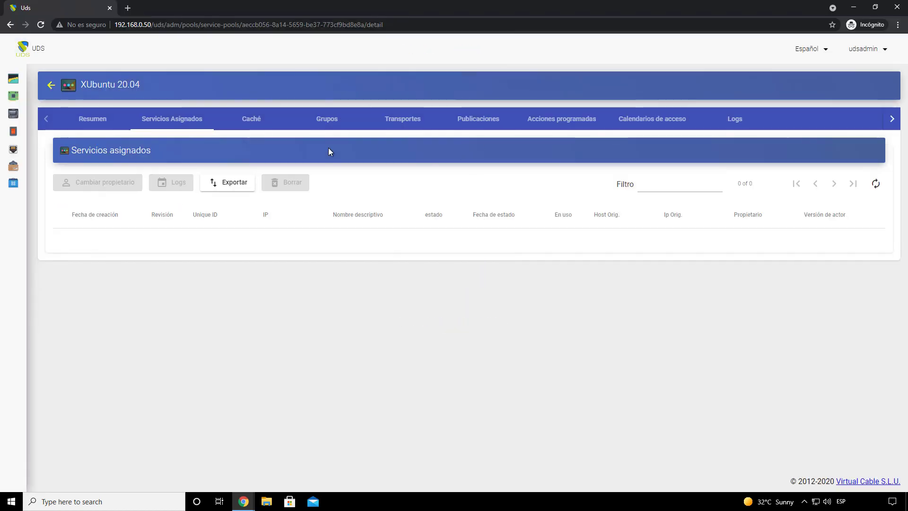
{"action": "left_click", "coordinate": [328, 121]}
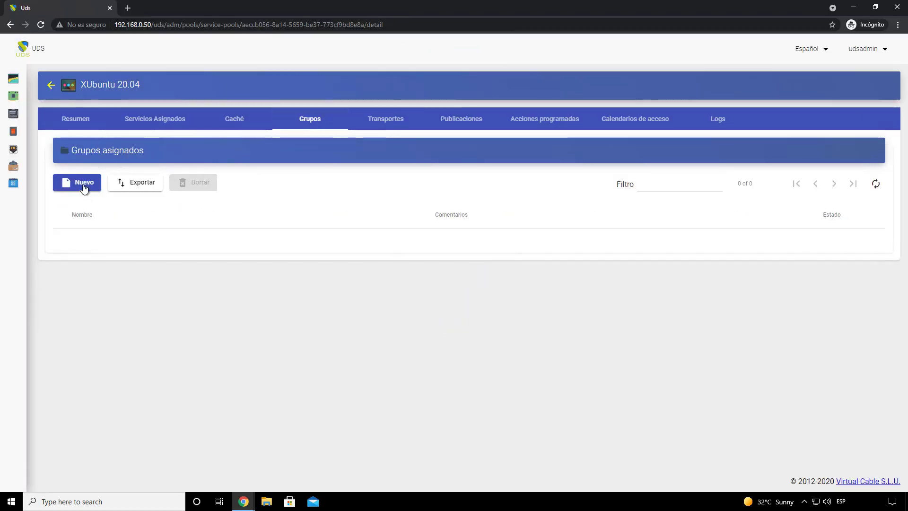
{"action": "left_click", "coordinate": [83, 187]}
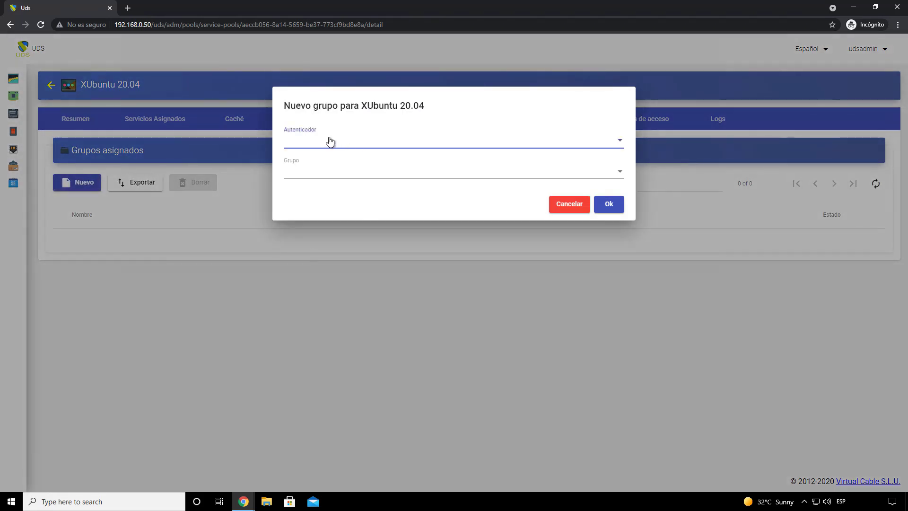
{"action": "left_click", "coordinate": [330, 141]}
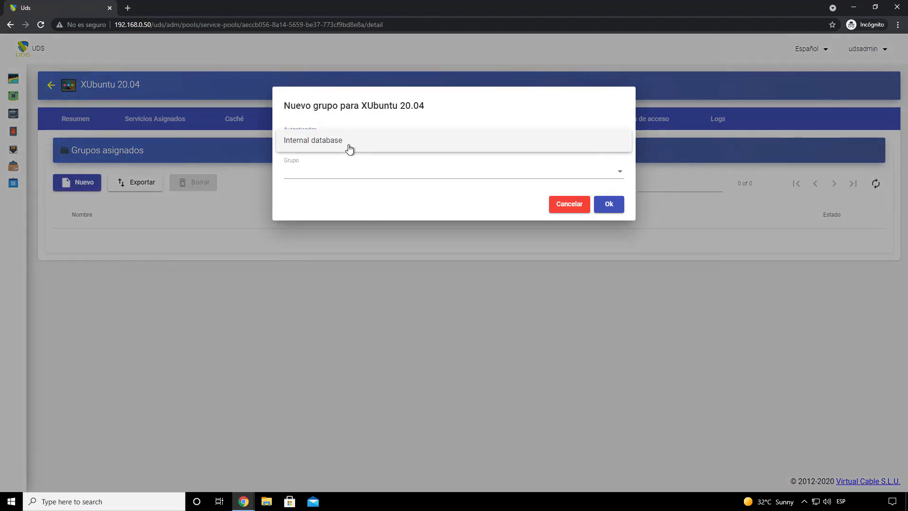
{"action": "left_click", "coordinate": [338, 143]}
{"action": "left_click", "coordinate": [325, 172]}
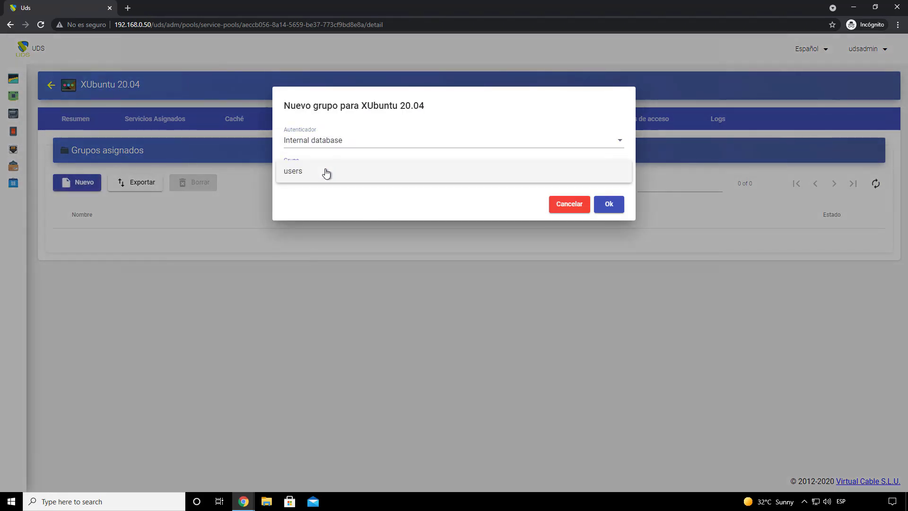
{"action": "left_click", "coordinate": [334, 174]}
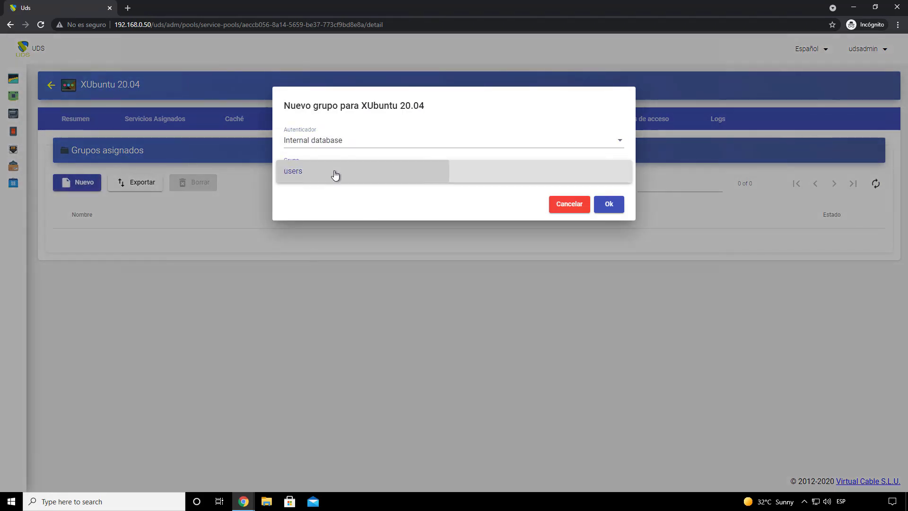
{"action": "left_click", "coordinate": [604, 204]}
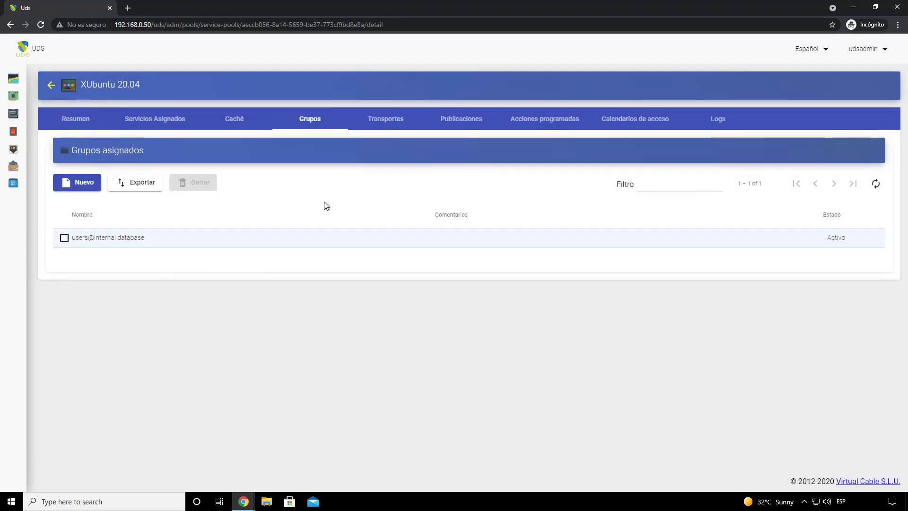
{"action": "double_click", "coordinate": [461, 11]}
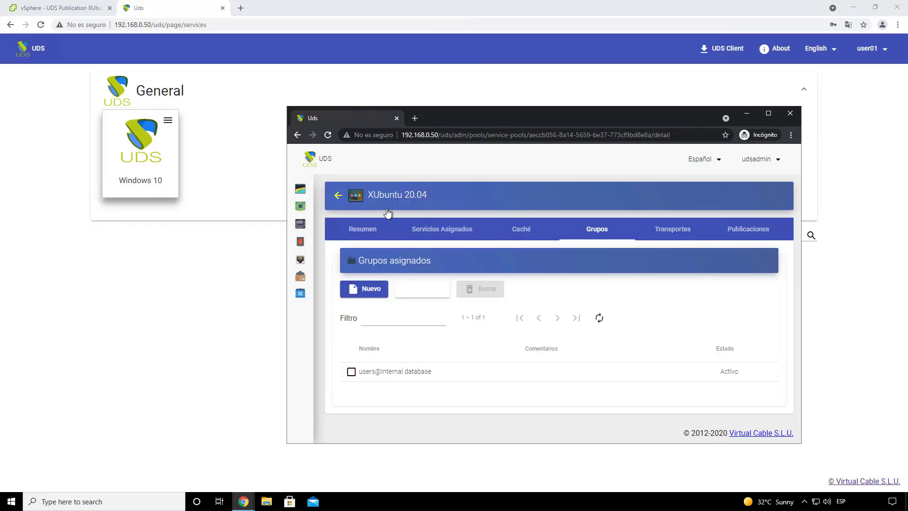
Step: In user01's portal, confirm XUbuntu 20.04 appears and view Windows 10's RDP Direct, HTML5, RDP tunnel connections
{"action": "left_click", "coordinate": [198, 260]}
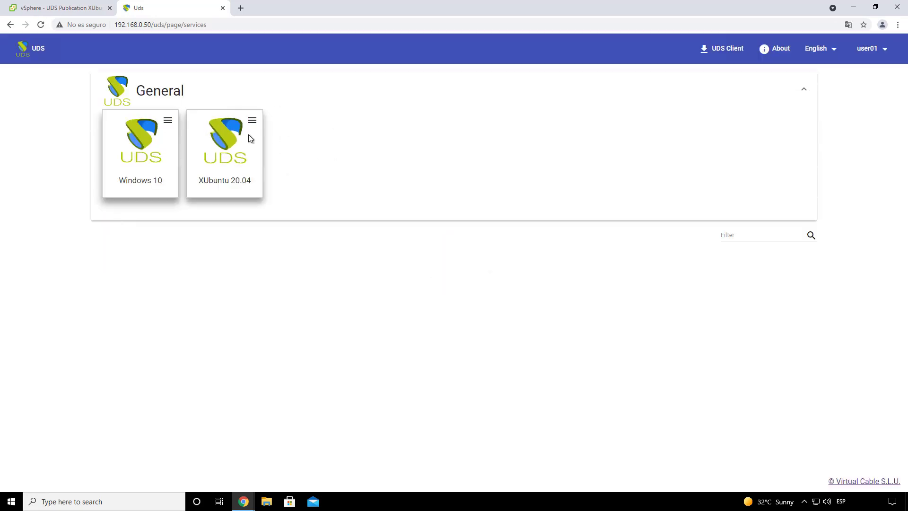
{"action": "left_click", "coordinate": [168, 120]}
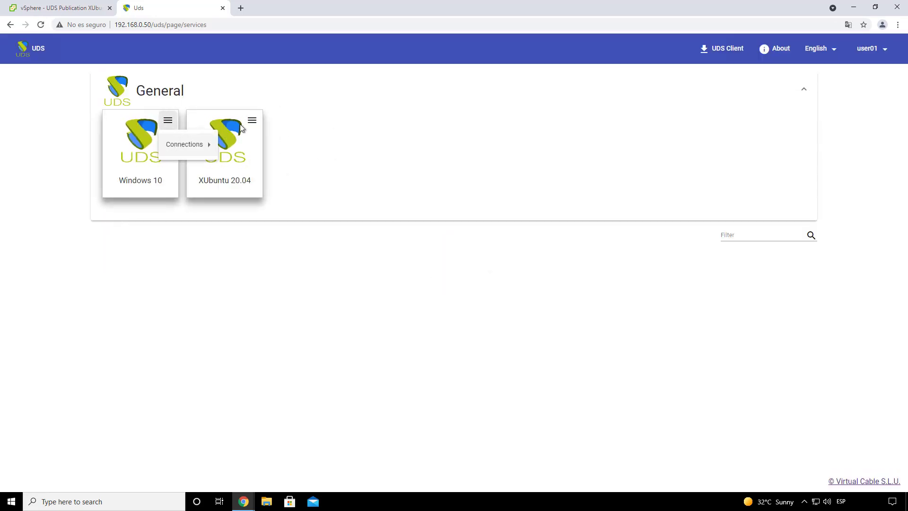
{"action": "left_click", "coordinate": [290, 116]}
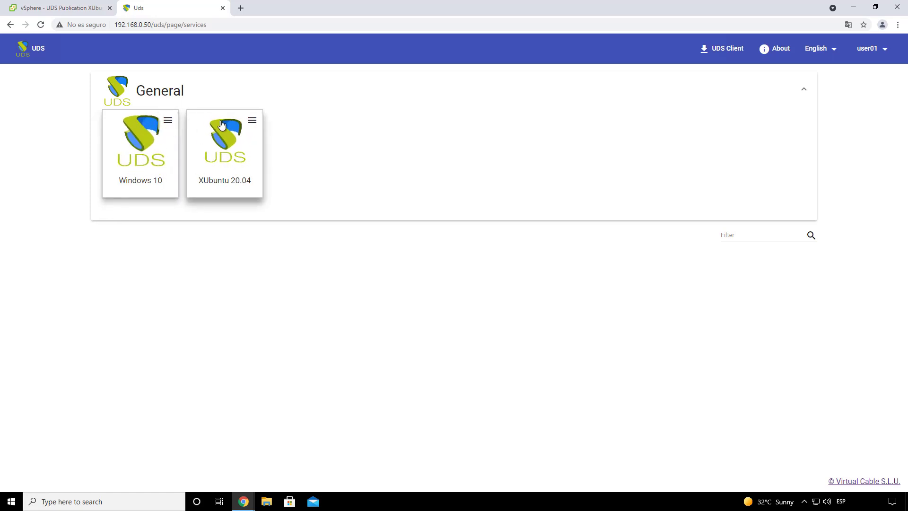
{"action": "left_click", "coordinate": [170, 122]}
{"action": "mouse_move", "coordinate": [203, 145]}
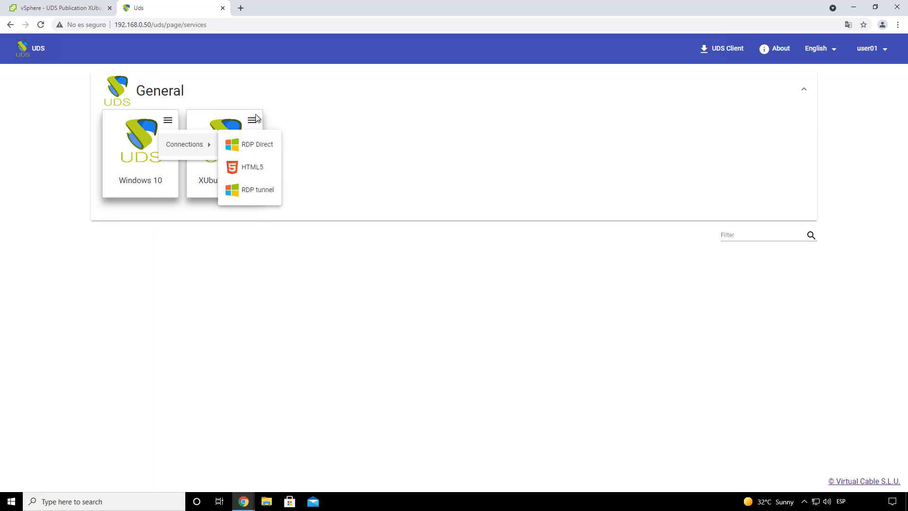
{"action": "left_click", "coordinate": [291, 118]}
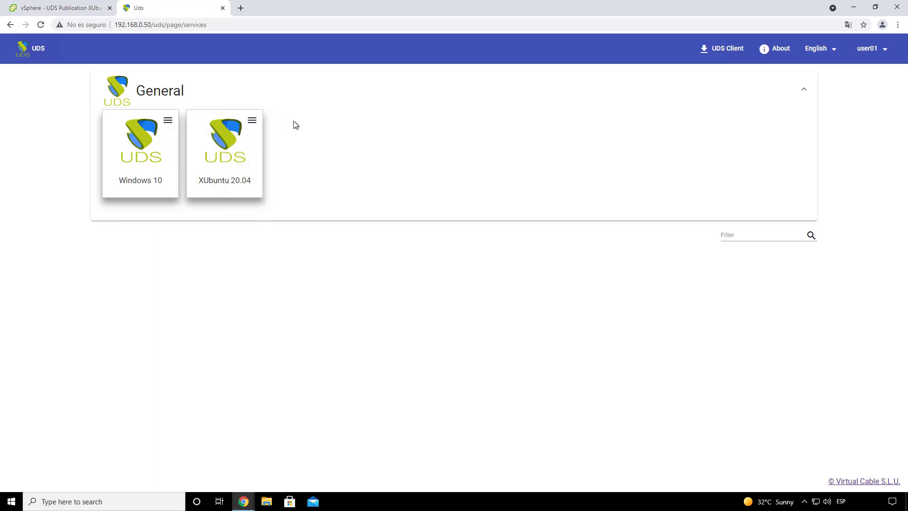
{"action": "left_click", "coordinate": [169, 122]}
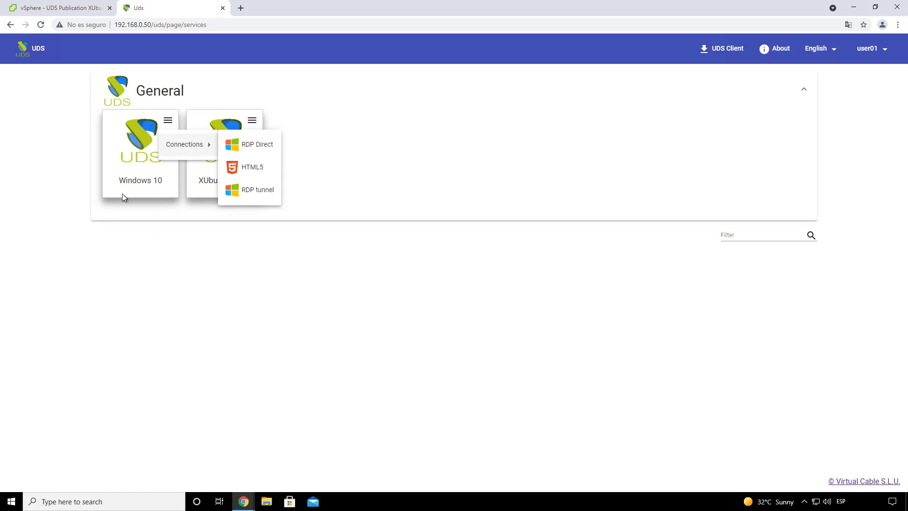
Step: Connect to the Windows 10 desktop over RDP Direct through the UDS client
{"action": "left_click", "coordinate": [270, 148]}
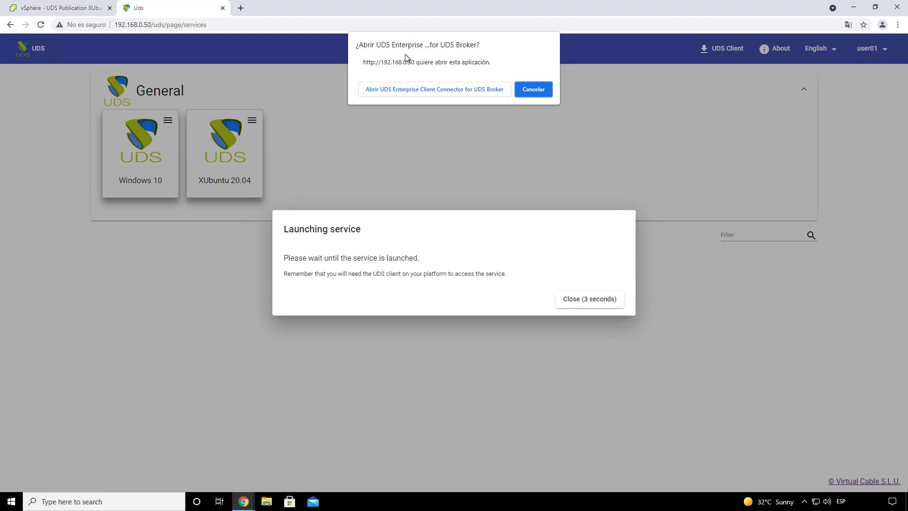
{"action": "left_click", "coordinate": [435, 90]}
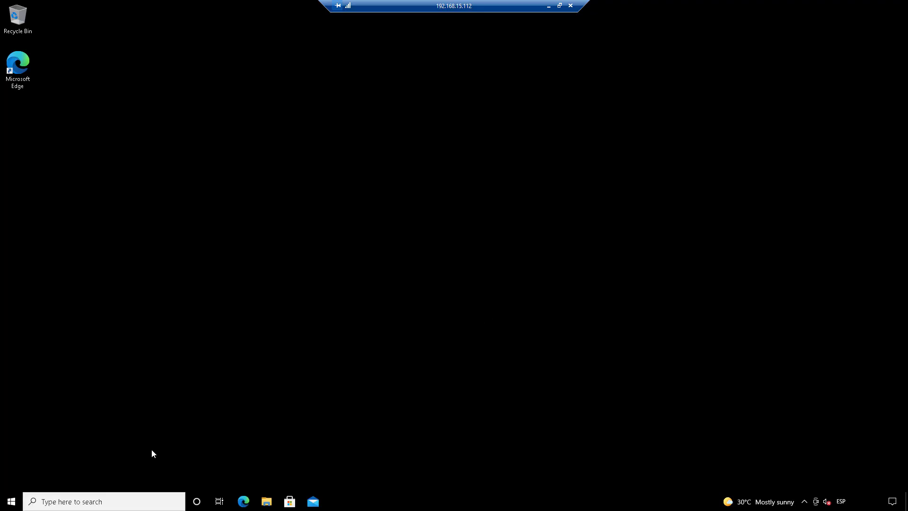
{"action": "left_click", "coordinate": [11, 501]}
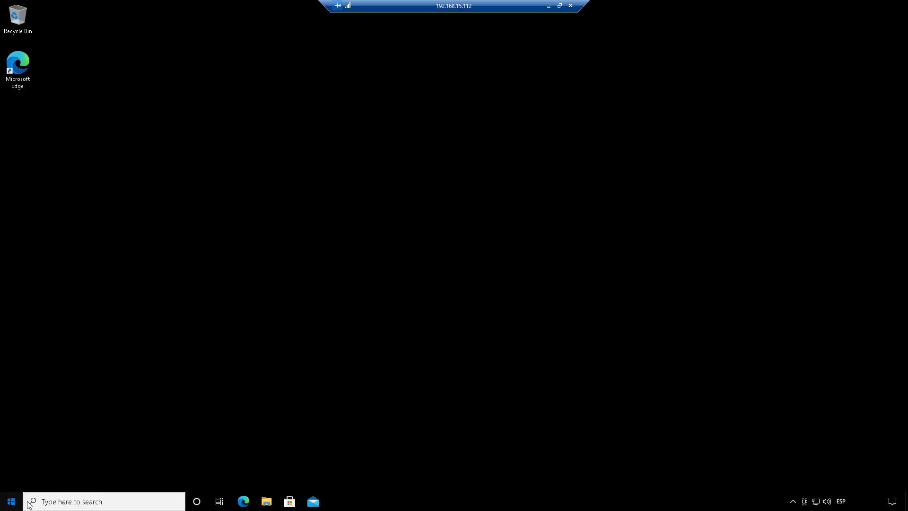
{"action": "left_click", "coordinate": [412, 243]}
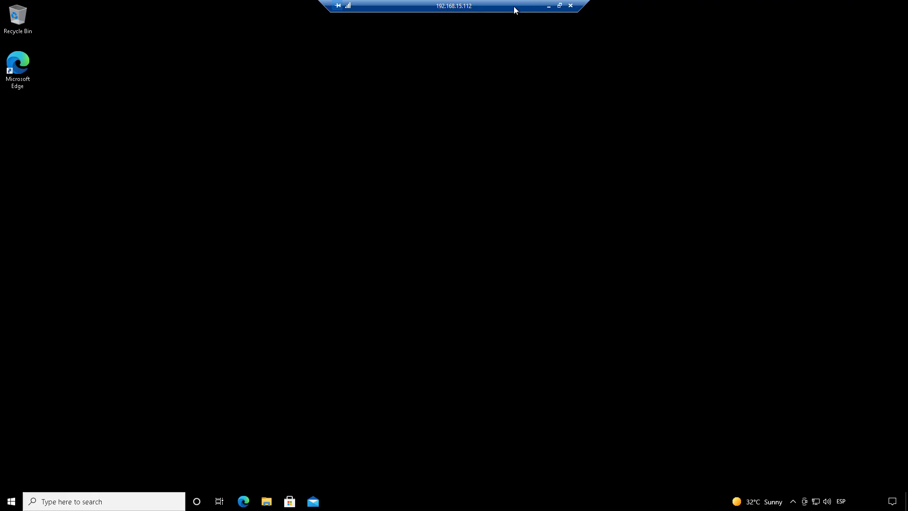
Step: Put the Remote Desktop session in a window at the top left and bring the admin console forward
{"action": "double_click", "coordinate": [515, 10]}
{"action": "left_click_drag", "start_coordinate": [217, 11], "coordinate": [278, 69]}
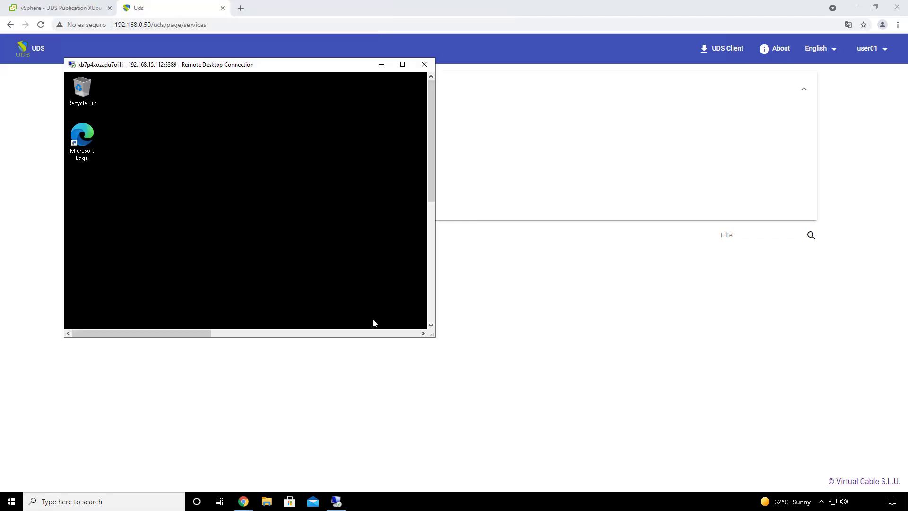
{"action": "mouse_move", "coordinate": [243, 501]}
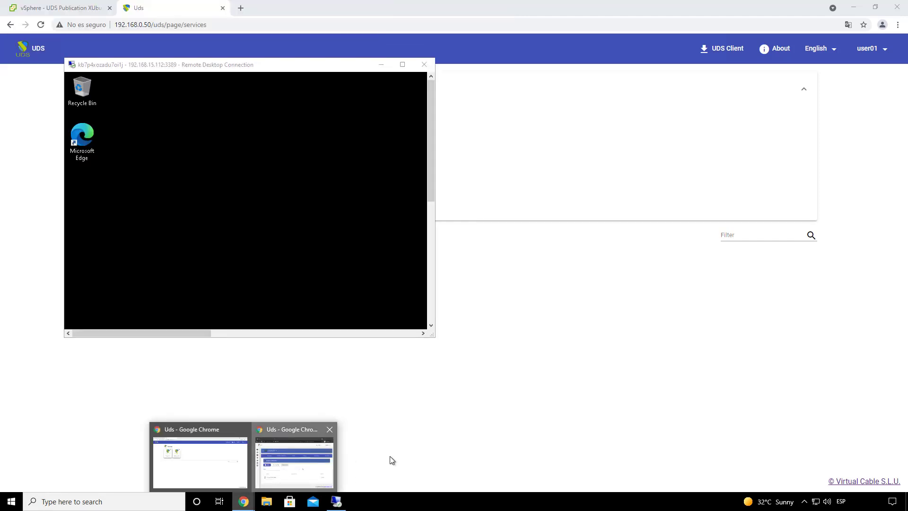
{"action": "left_click", "coordinate": [281, 478]}
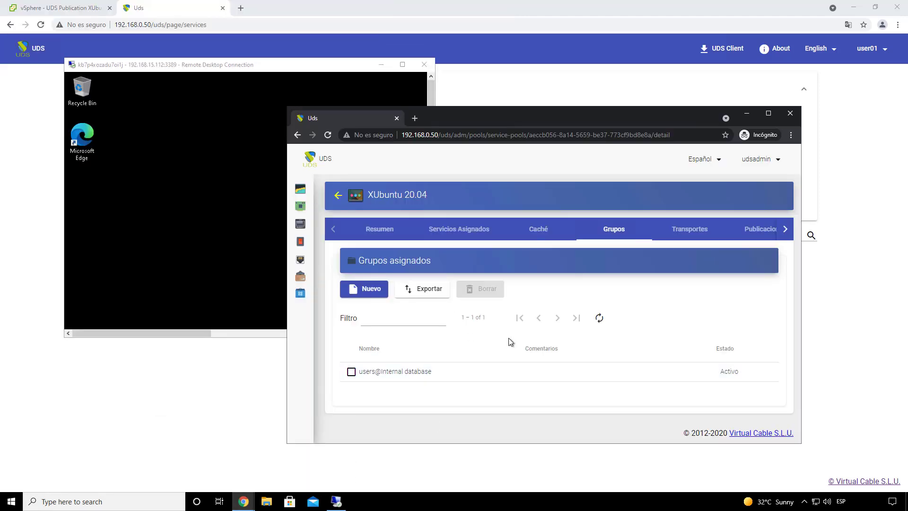
Step: Open the Windows 10 pool's details and refresh its assigned services to check usage
{"action": "left_click", "coordinate": [343, 194]}
{"action": "left_click", "coordinate": [391, 313]}
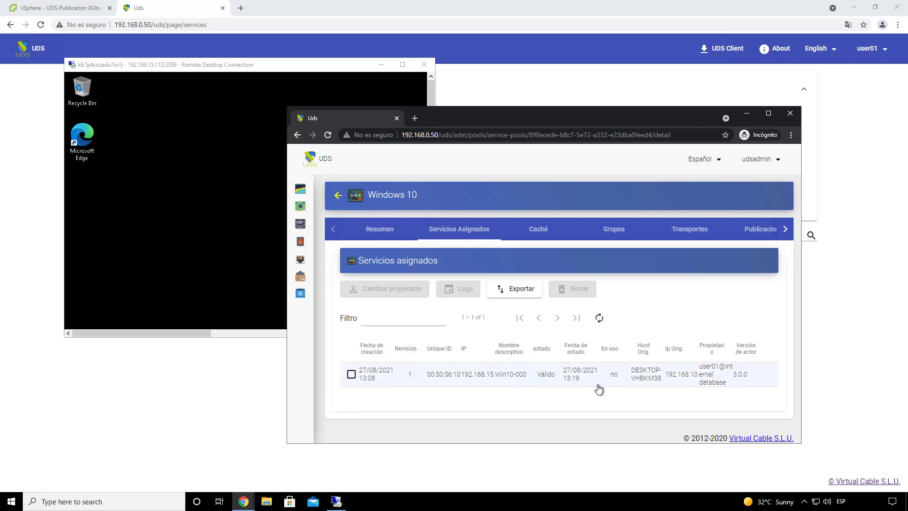
{"action": "left_click_drag", "start_coordinate": [804, 328], "coordinate": [891, 328]}
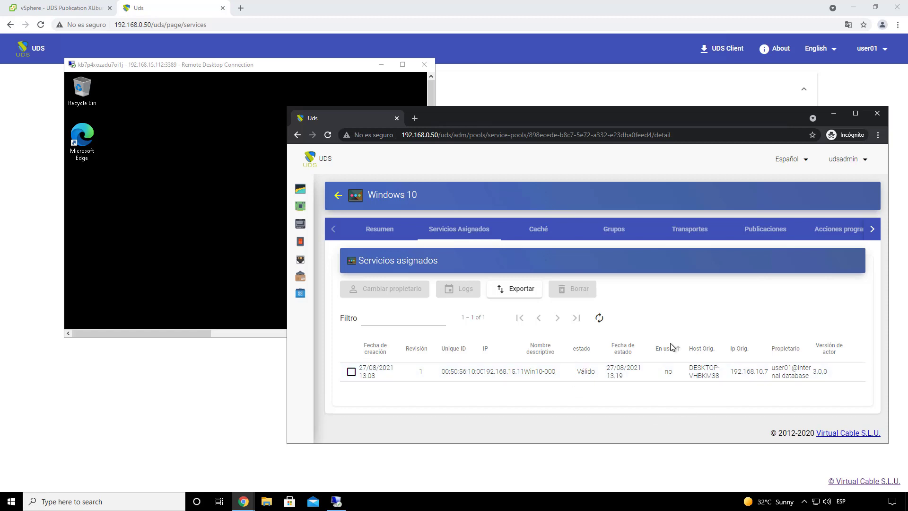
{"action": "left_click", "coordinate": [599, 317]}
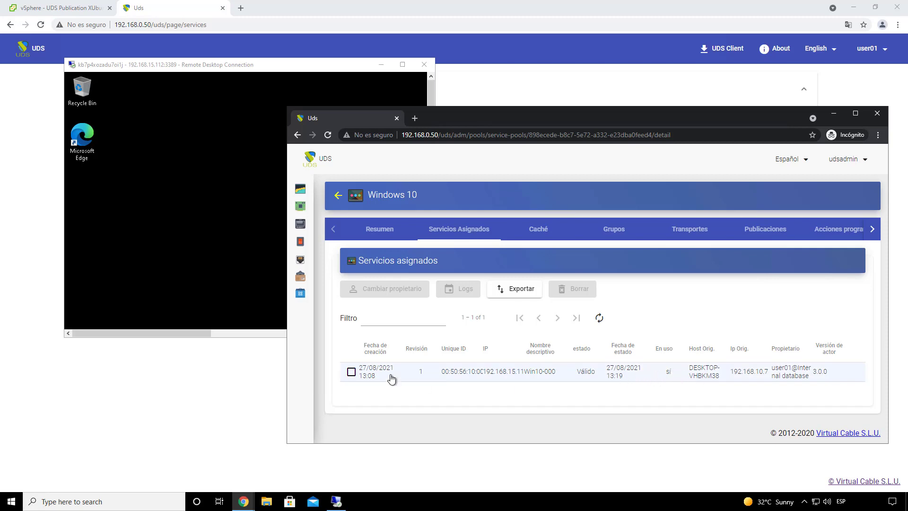
Step: Sign out of the remote Windows 10 session, then refresh to see Win10-000 marked Eliminando
{"action": "left_click", "coordinate": [190, 250]}
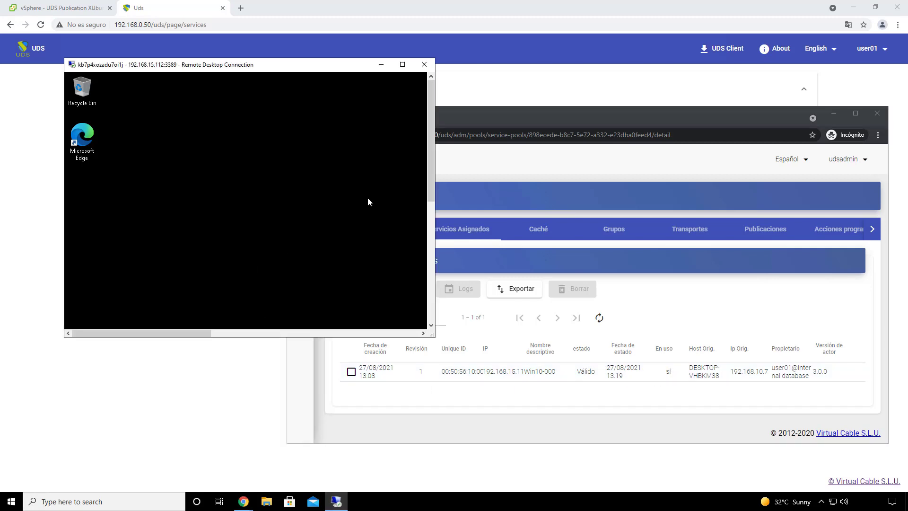
{"action": "left_click_drag", "start_coordinate": [428, 160], "coordinate": [429, 312]}
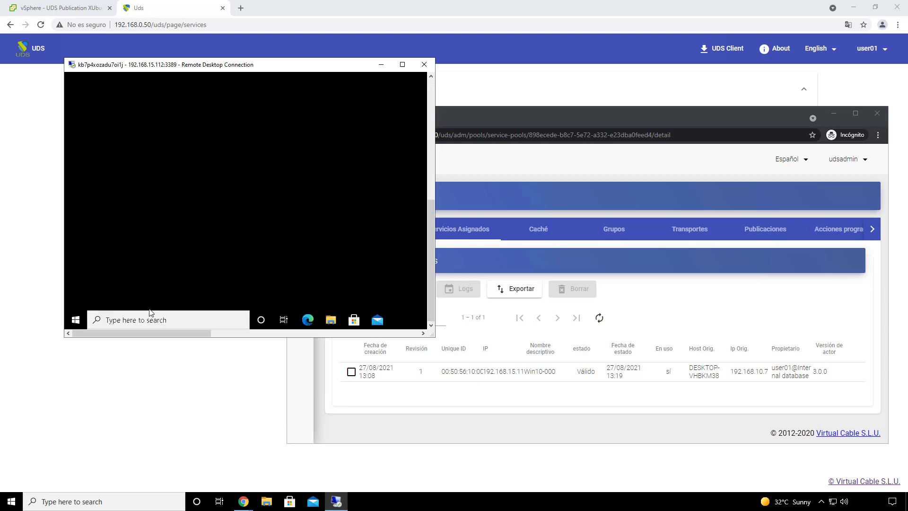
{"action": "left_click", "coordinate": [75, 319]}
{"action": "mouse_move", "coordinate": [76, 232]}
{"action": "left_click", "coordinate": [76, 208]}
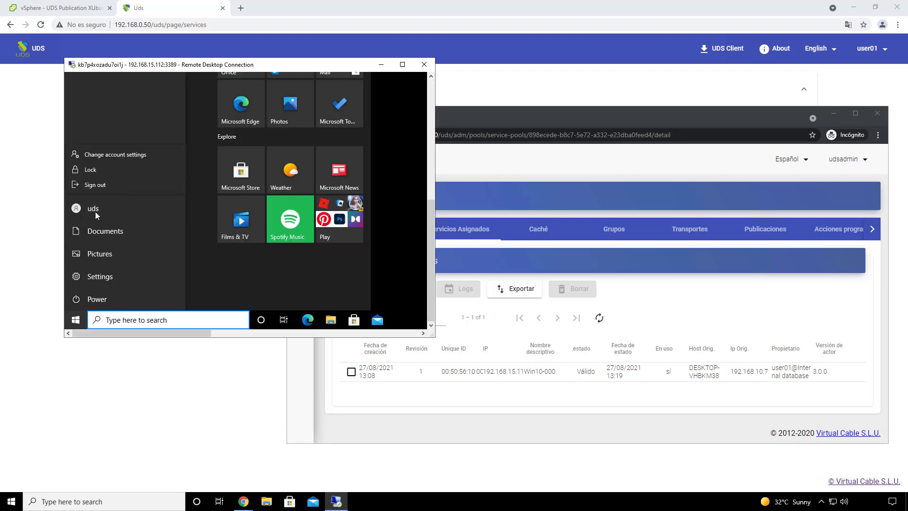
{"action": "left_click", "coordinate": [94, 185]}
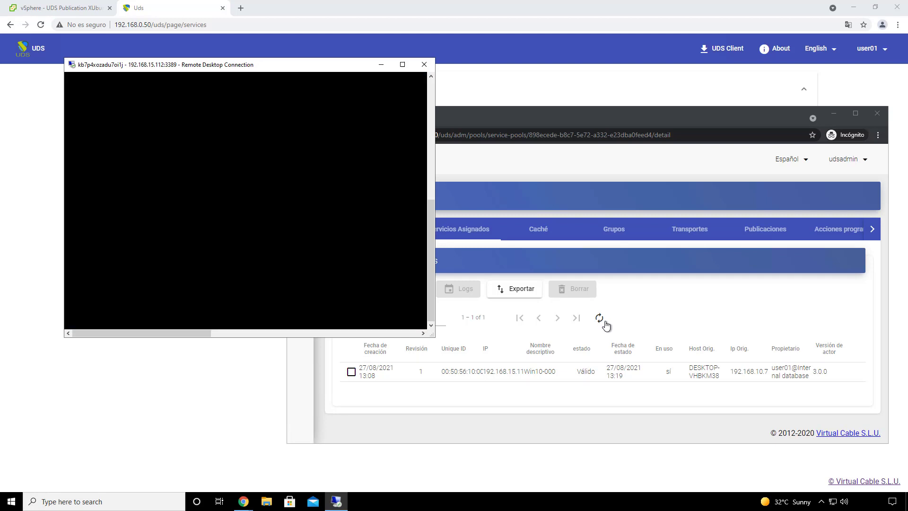
{"action": "left_click", "coordinate": [602, 321]}
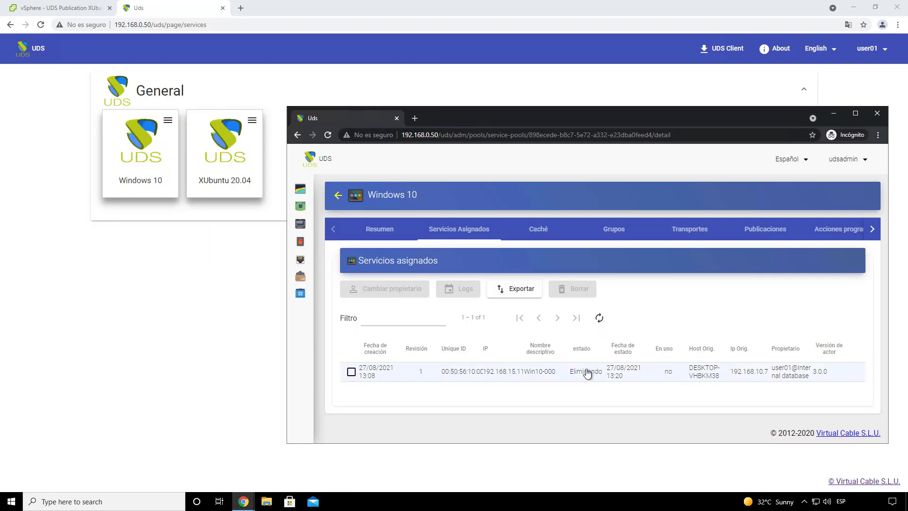
Step: Show the Windows 10 pool's Caché and refresh until Win10-001 and Win10-002 are Válido
{"action": "left_click", "coordinate": [539, 231]}
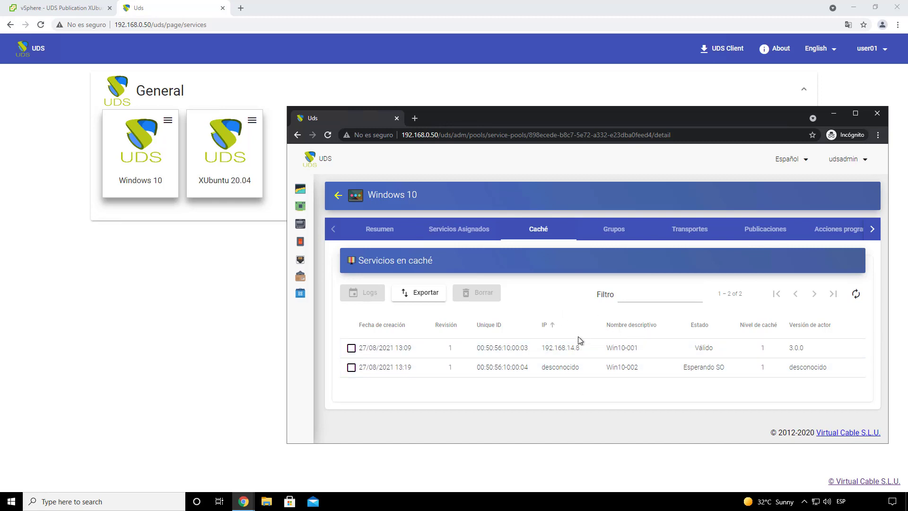
{"action": "left_click", "coordinate": [855, 294]}
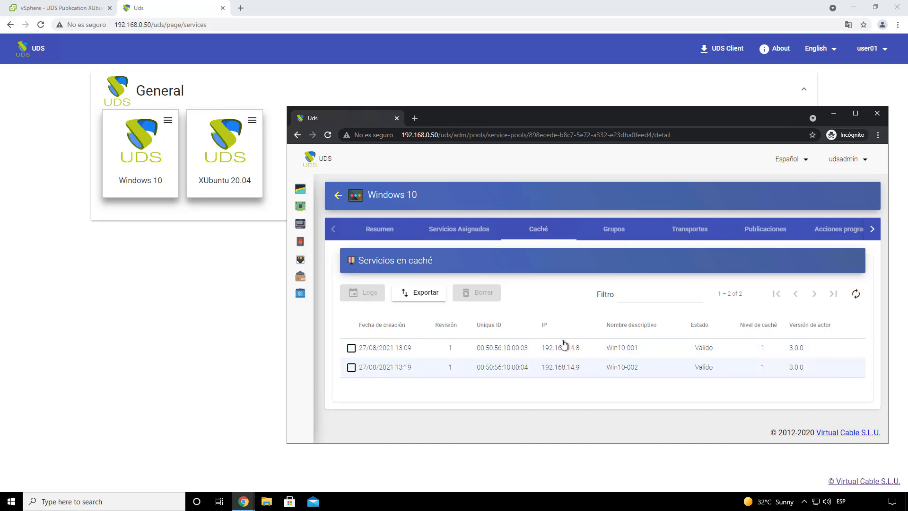
Step: Connect to XUbuntu 20.04 through HTML5 from the user portal and dismiss the translate popup
{"action": "left_click", "coordinate": [834, 114]}
{"action": "left_click", "coordinate": [252, 121]}
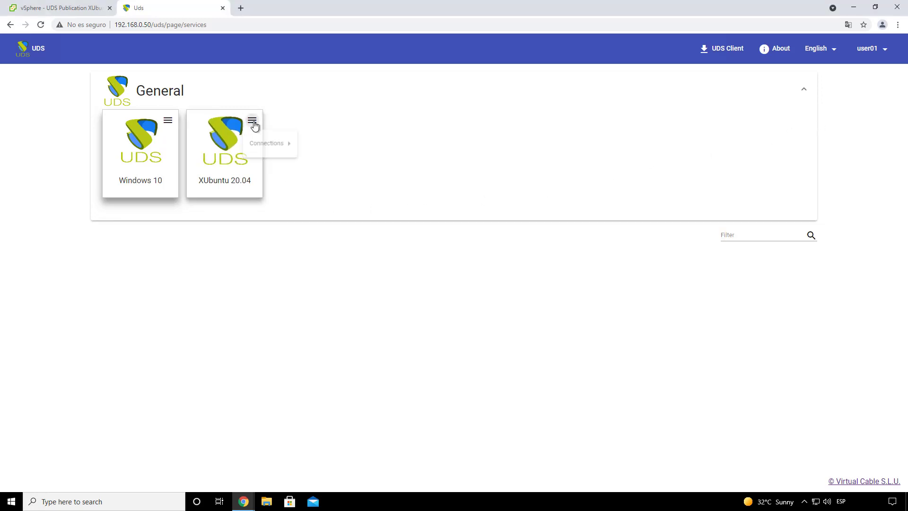
{"action": "mouse_move", "coordinate": [279, 147]}
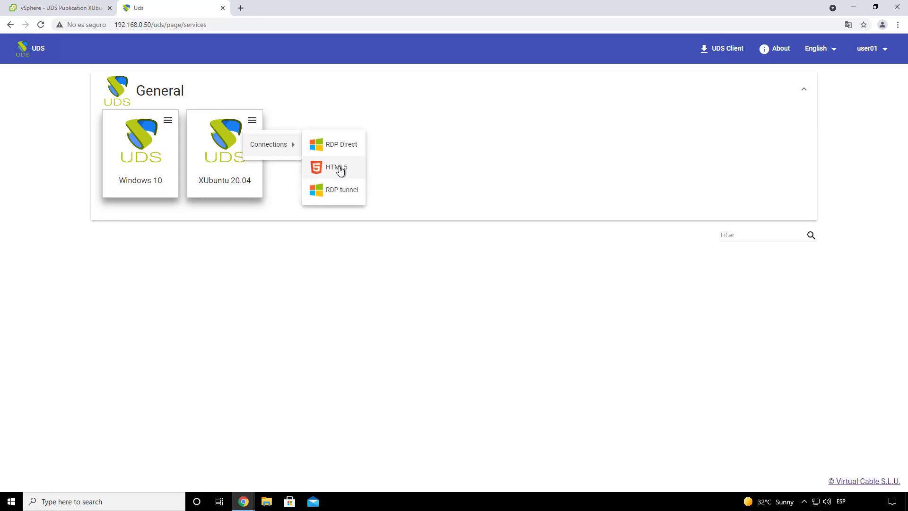
{"action": "left_click", "coordinate": [344, 169]}
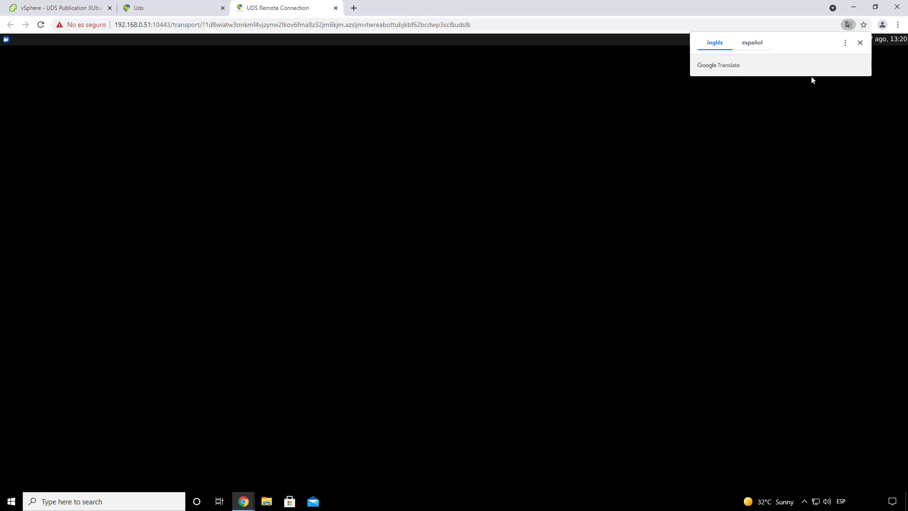
{"action": "left_click", "coordinate": [860, 43]}
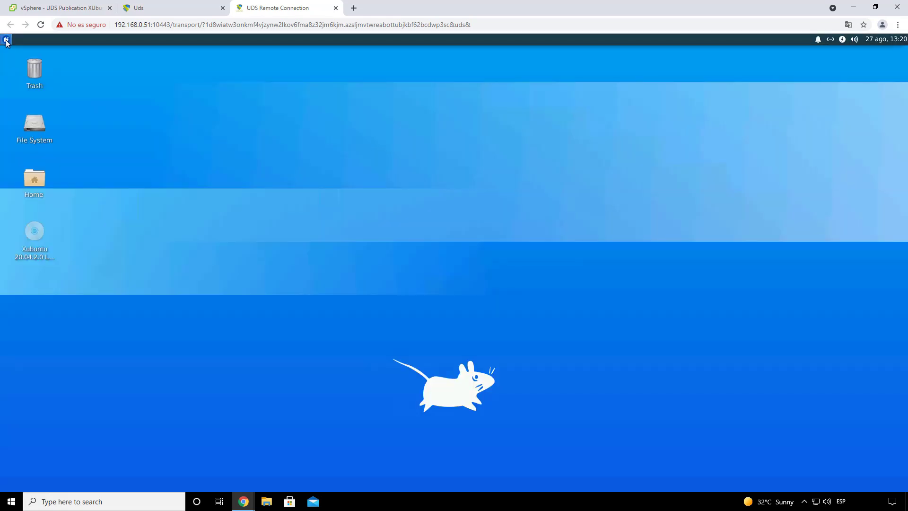
Step: Check the Xubuntu applications menu, then switch to the vSphere tab
{"action": "left_click", "coordinate": [6, 40]}
{"action": "left_click", "coordinate": [313, 209]}
{"action": "left_click", "coordinate": [50, 9]}
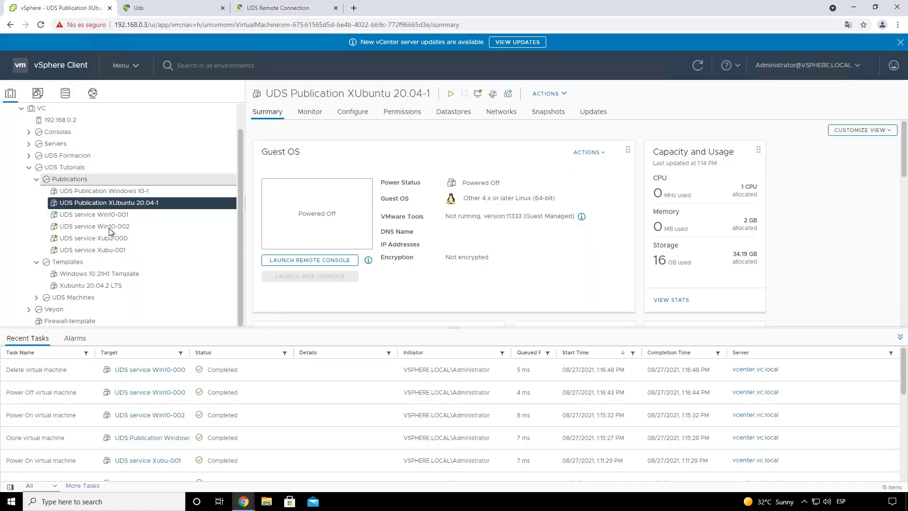
Step: Open the XUbuntu 20.04 pool's details, then view Xubu-000's vSphere summary at 192.168.15.86
{"action": "left_click", "coordinate": [244, 500]}
{"action": "left_click", "coordinate": [288, 472]}
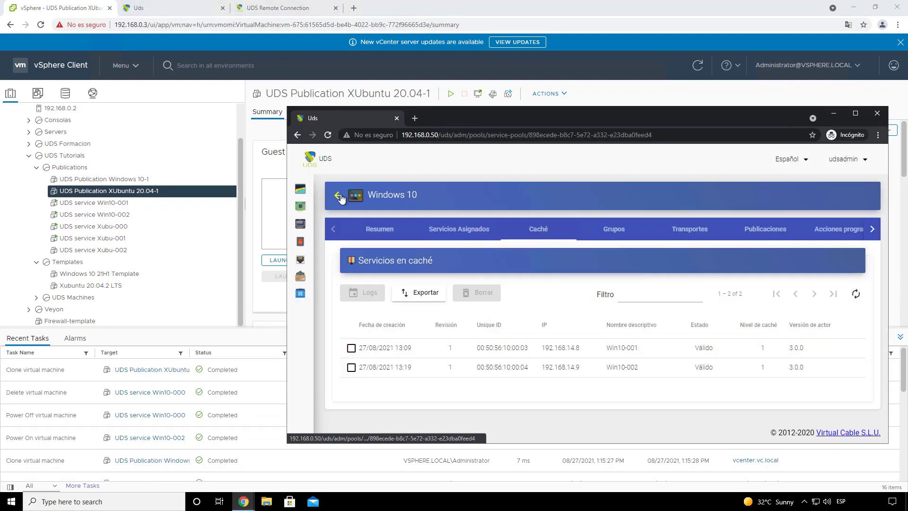
{"action": "left_click", "coordinate": [340, 195]}
{"action": "double_click", "coordinate": [390, 330]}
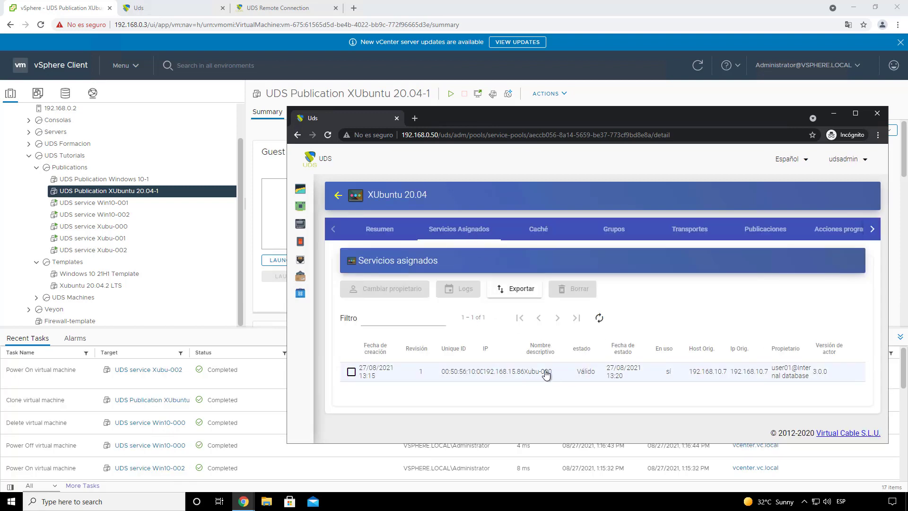
{"action": "left_click", "coordinate": [834, 114]}
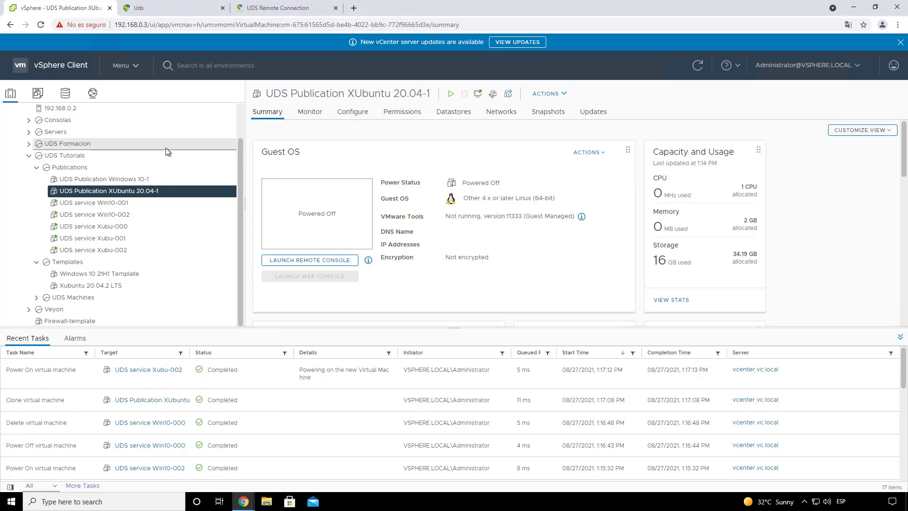
{"action": "left_click", "coordinate": [118, 226]}
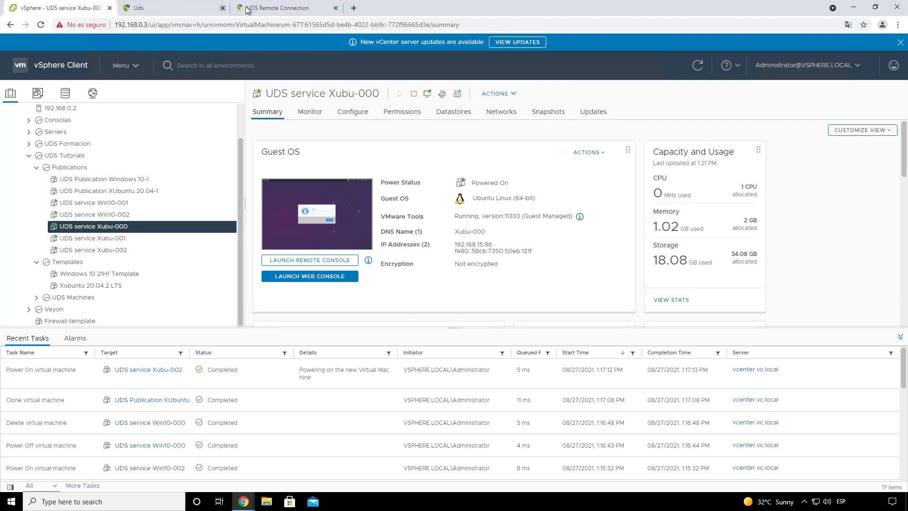
Step: Log out of the remote Xubuntu session via the Whisker menu's power button
{"action": "left_click", "coordinate": [277, 9]}
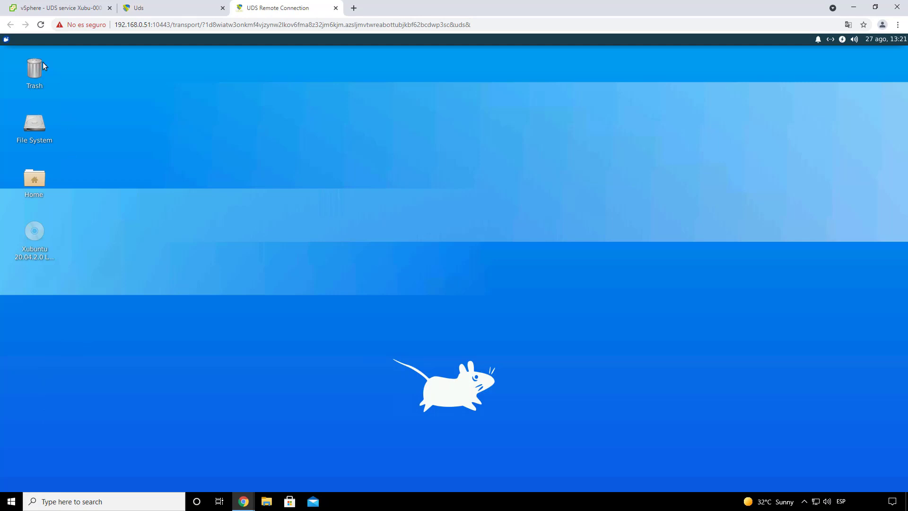
{"action": "left_click", "coordinate": [5, 40]}
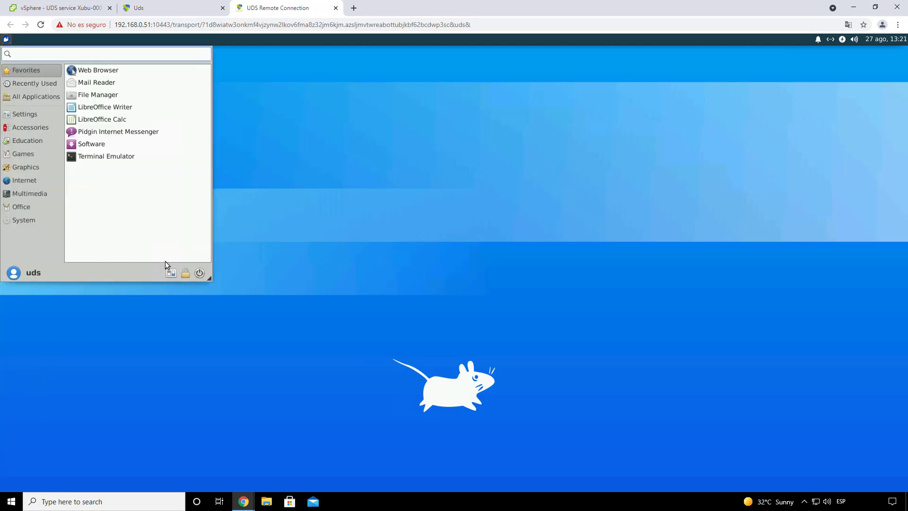
{"action": "left_click", "coordinate": [199, 273]}
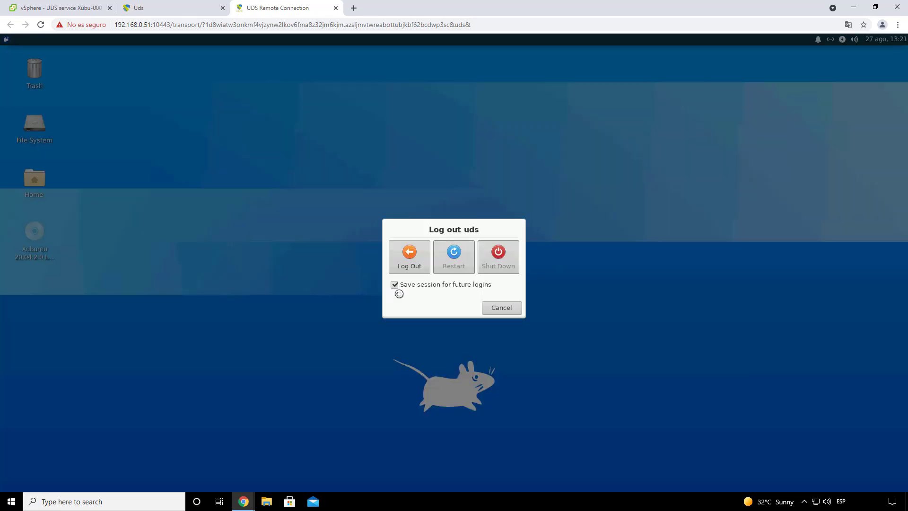
{"action": "left_click", "coordinate": [410, 257]}
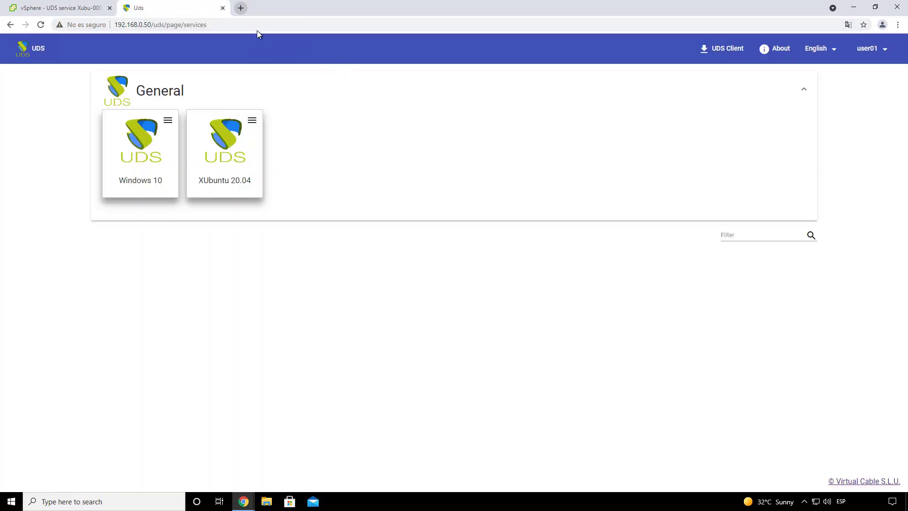
{"action": "left_click", "coordinate": [76, 12]}
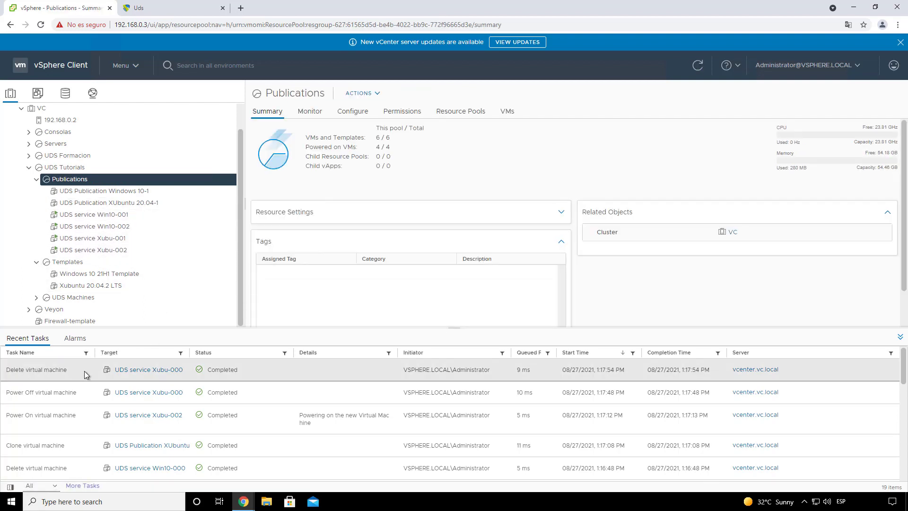
{"action": "left_click_drag", "start_coordinate": [82, 371], "coordinate": [13, 373]}
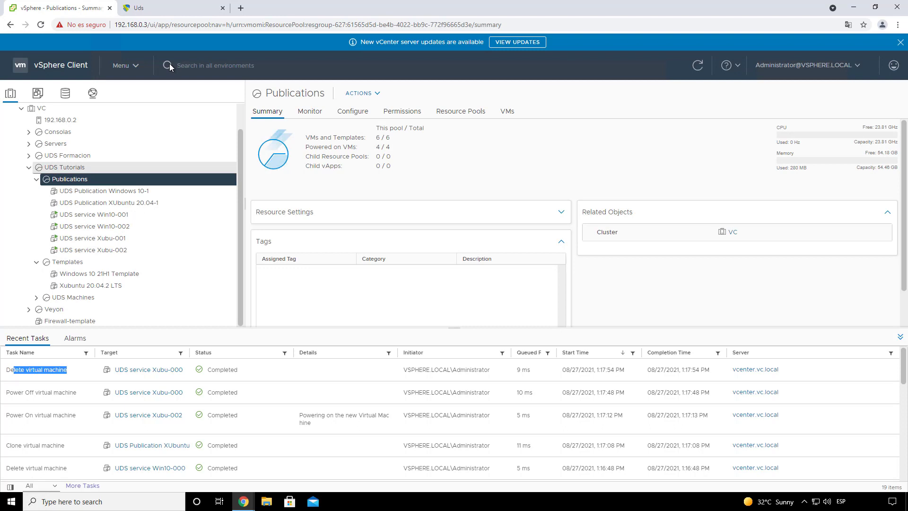
{"action": "left_click", "coordinate": [157, 9]}
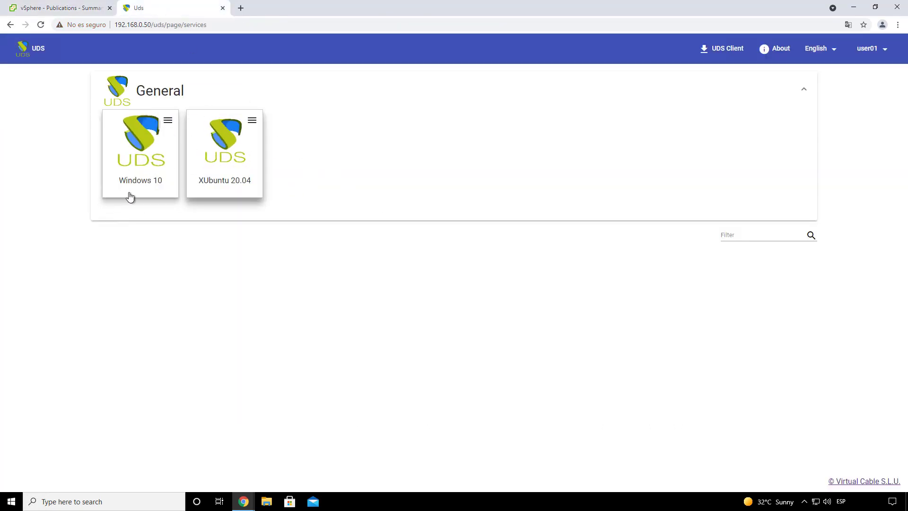
Step: Connect to Windows 10 through RDP tunnel, allowing the UDS client connector to launch
{"action": "left_click", "coordinate": [168, 120]}
{"action": "mouse_move", "coordinate": [203, 144]}
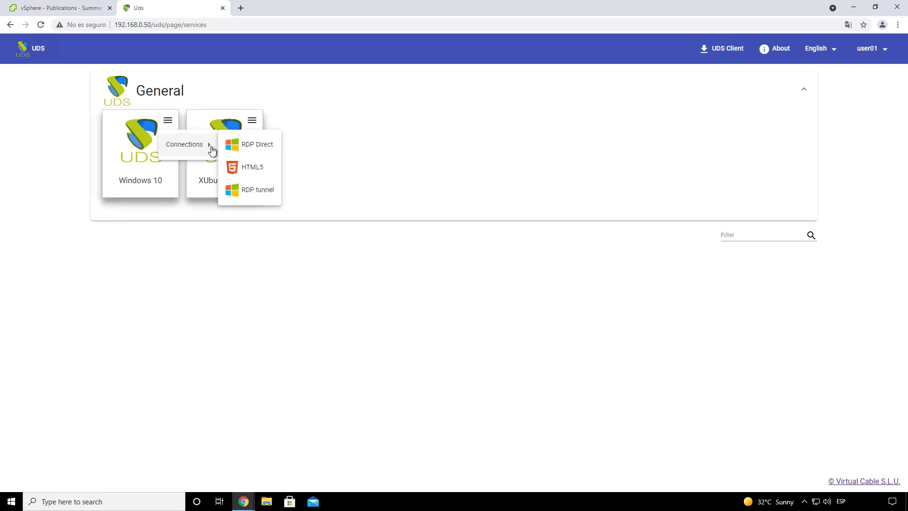
{"action": "left_click", "coordinate": [257, 195]}
{"action": "left_click", "coordinate": [387, 90]}
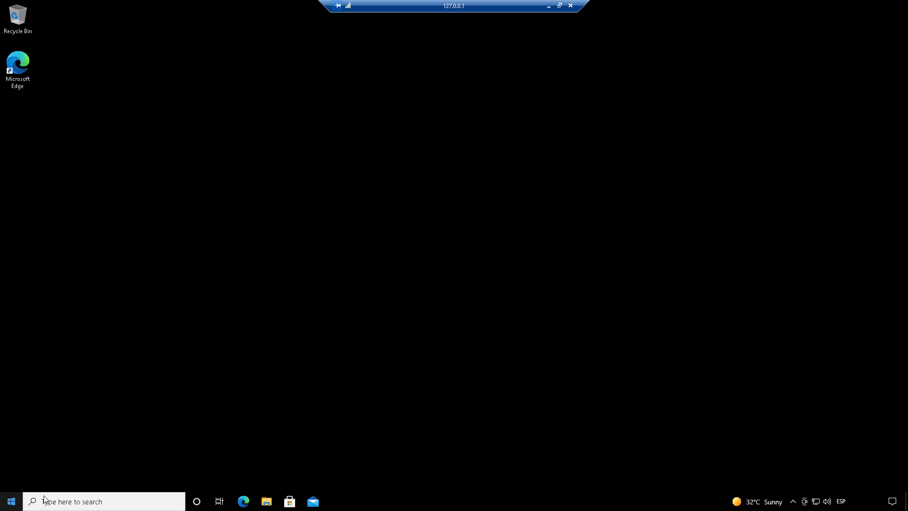
Step: Sign out of the remote Windows 10 session from the Start menu's account options
{"action": "key", "text": "super"}
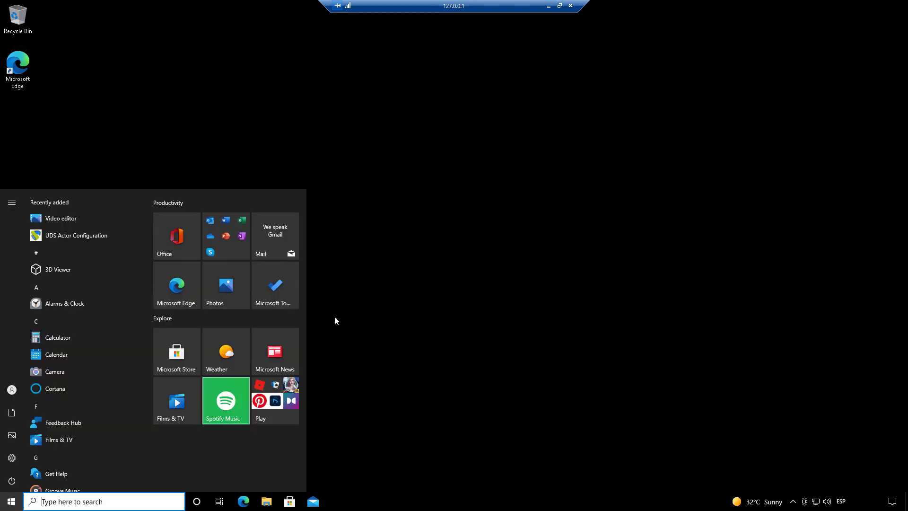
{"action": "left_click", "coordinate": [345, 257]}
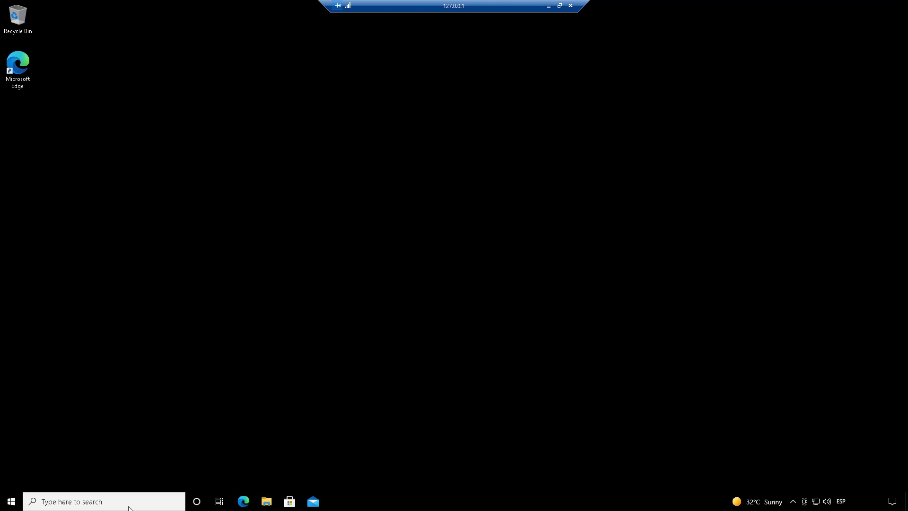
{"action": "left_click", "coordinate": [12, 502]}
{"action": "left_click", "coordinate": [12, 481]}
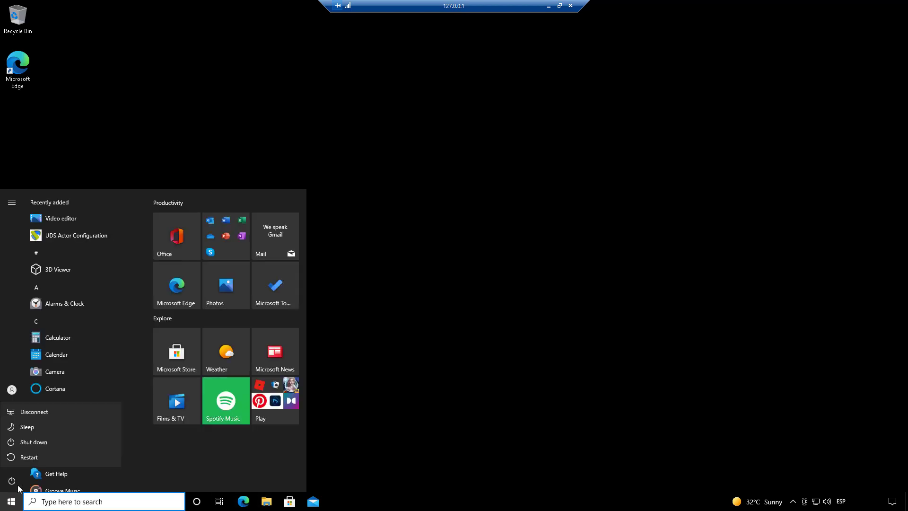
{"action": "left_click", "coordinate": [31, 458]}
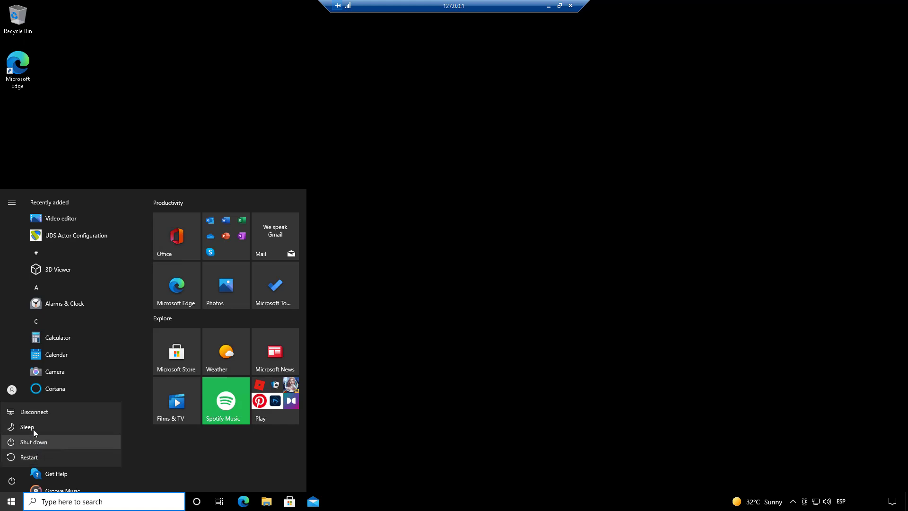
{"action": "left_click", "coordinate": [11, 389]}
{"action": "left_click", "coordinate": [12, 389]}
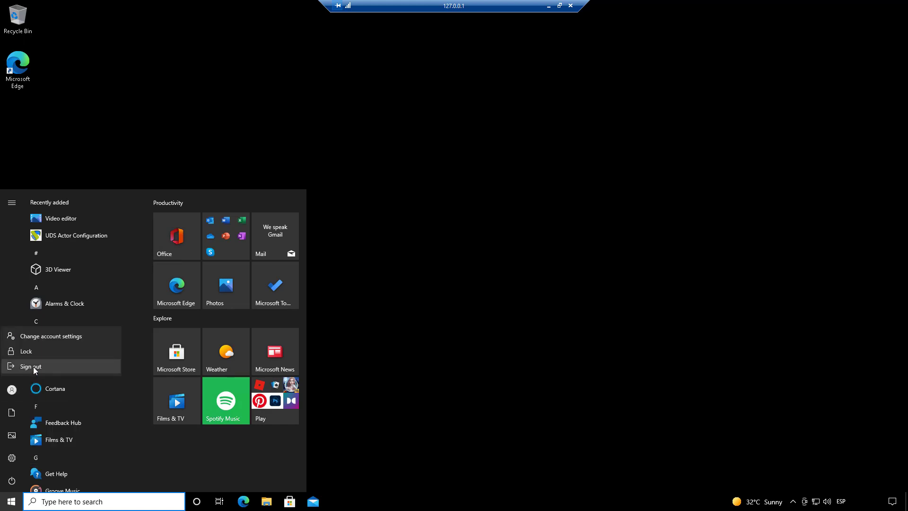
{"action": "left_click", "coordinate": [29, 367]}
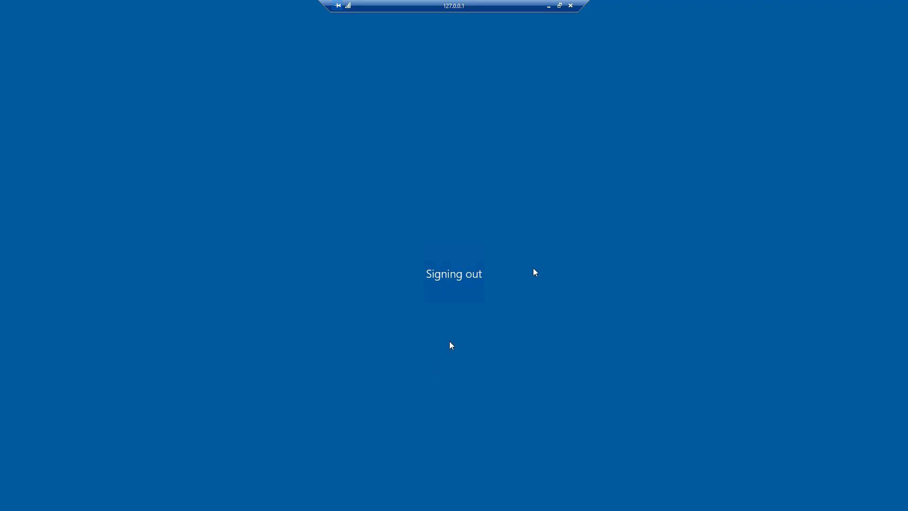